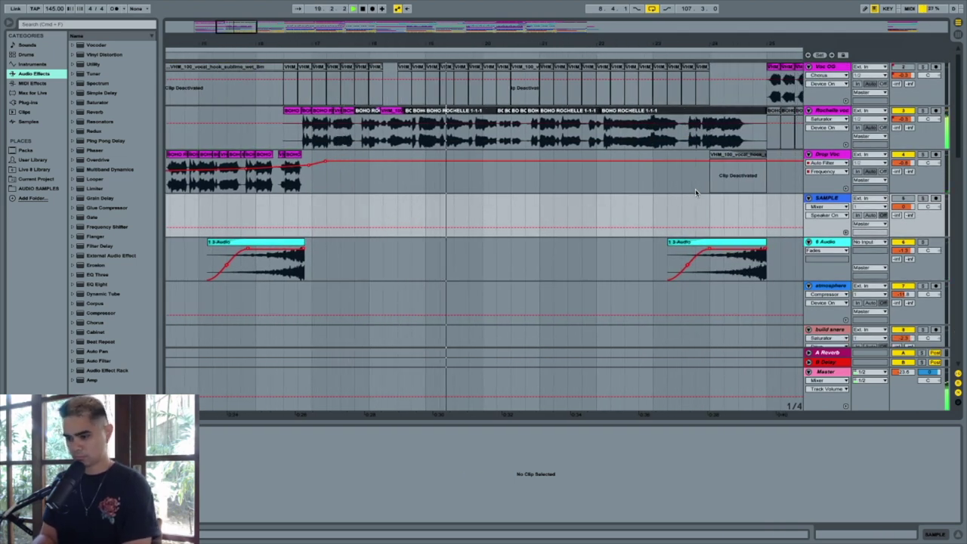
Step: Play the arrangement from about bar 19 to bar 40 and follow the vocal tracks through the drop
scroll(695, 191, down, 2)
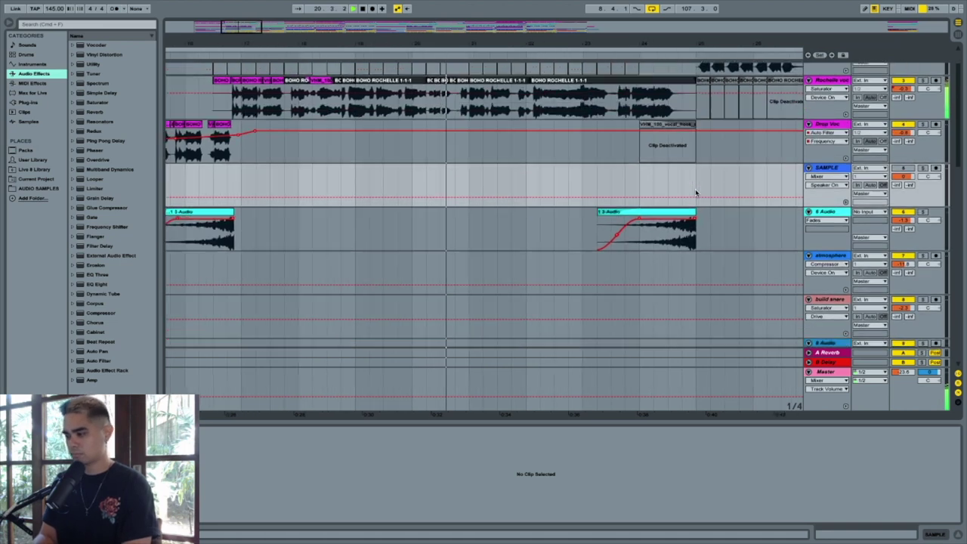
scroll(695, 191, up, 2)
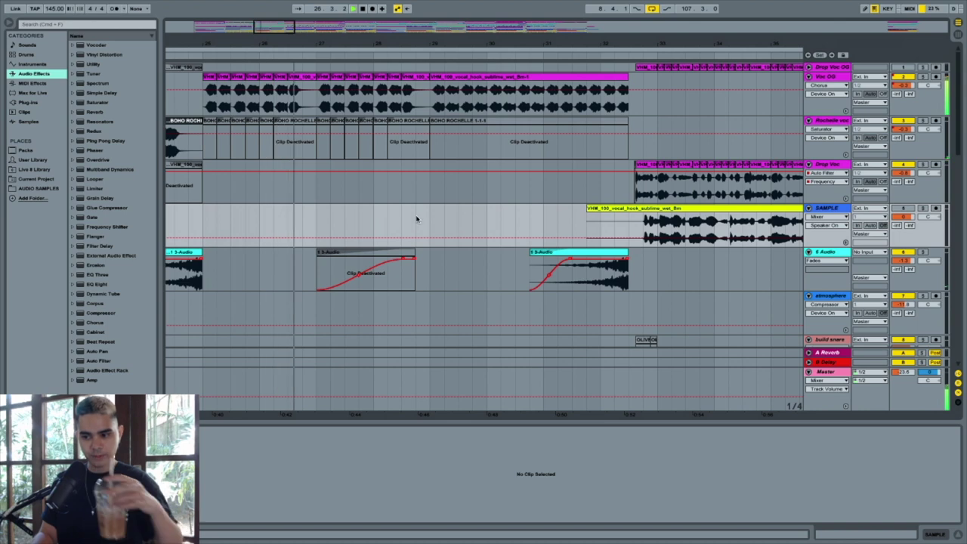
scroll(416, 218, down, 2)
scroll(416, 219, left, 3)
scroll(416, 219, up, 1)
scroll(416, 218, right, 1)
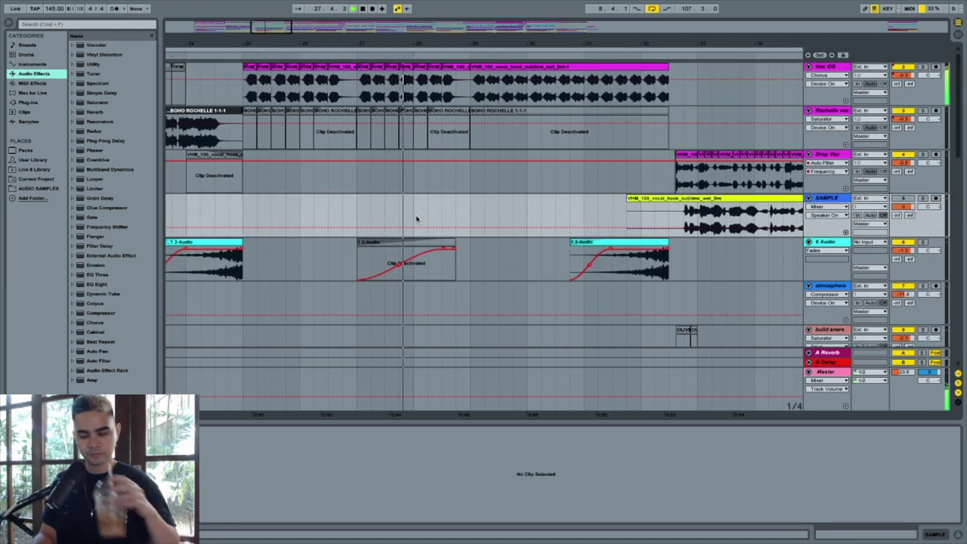
scroll(416, 218, right, 5)
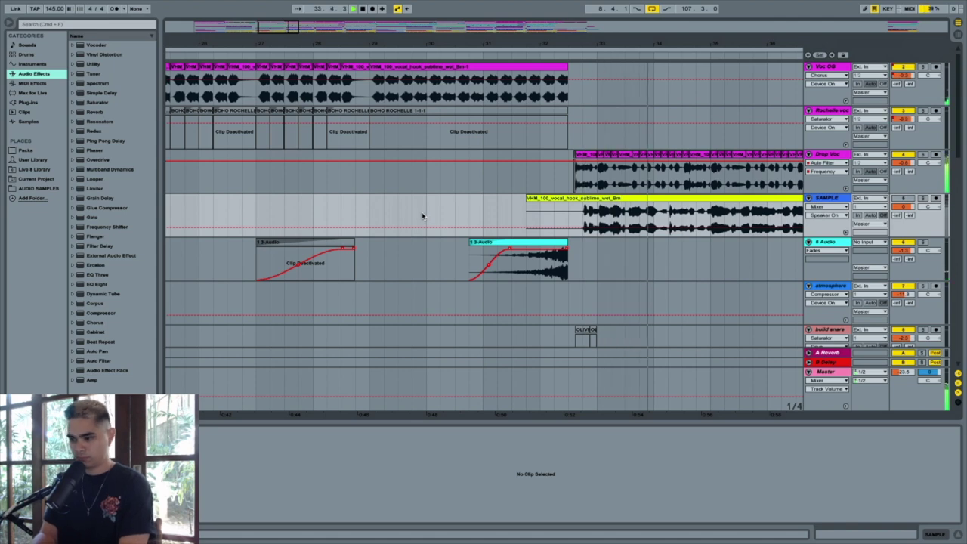
scroll(458, 210, right, 5)
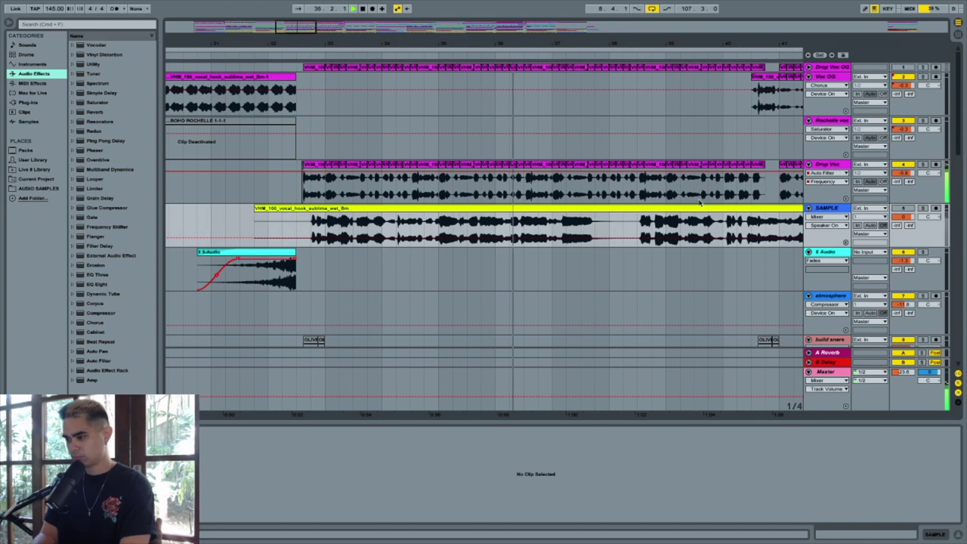
scroll(699, 202, down, 1)
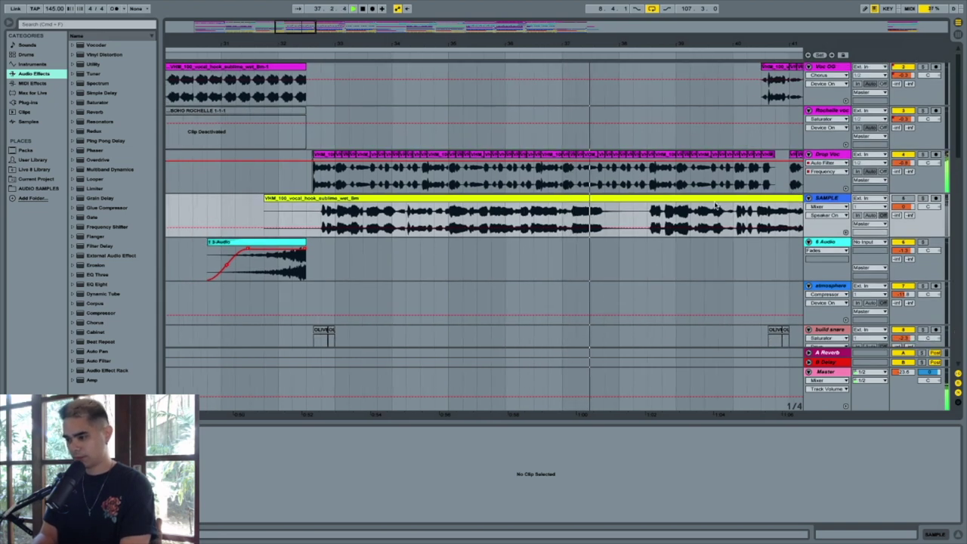
scroll(714, 204, right, 3)
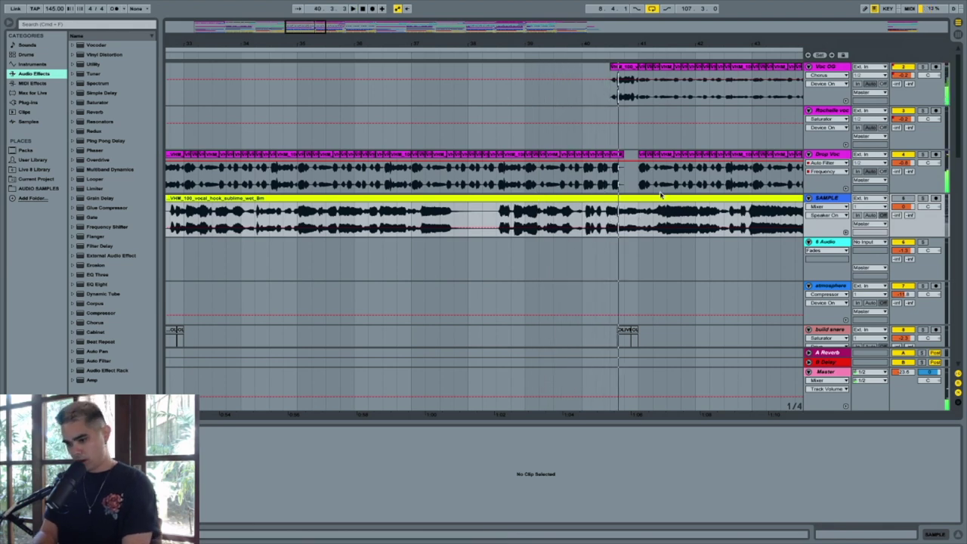
Step: Trim the silent start of the vocal hook clip on the SAMPLE track to position 32.4.1 and solo the track
scroll(485, 161, left, 8)
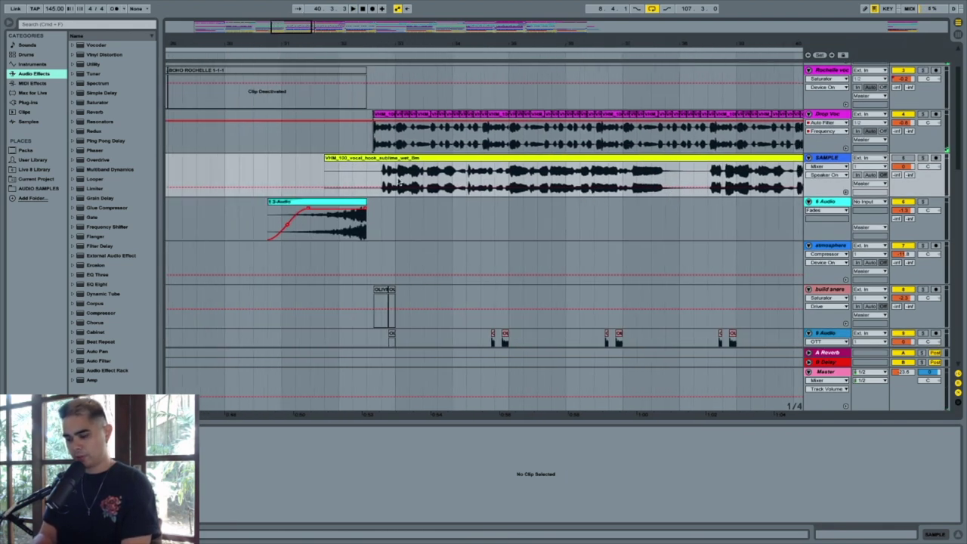
scroll(485, 157, left, 5)
scroll(484, 158, right, 6)
scroll(485, 157, down, 1)
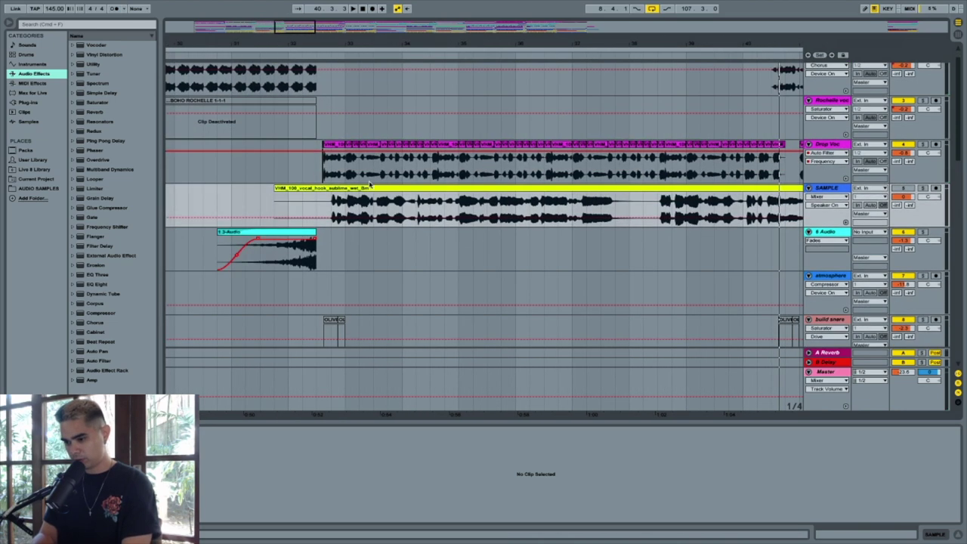
click(351, 194)
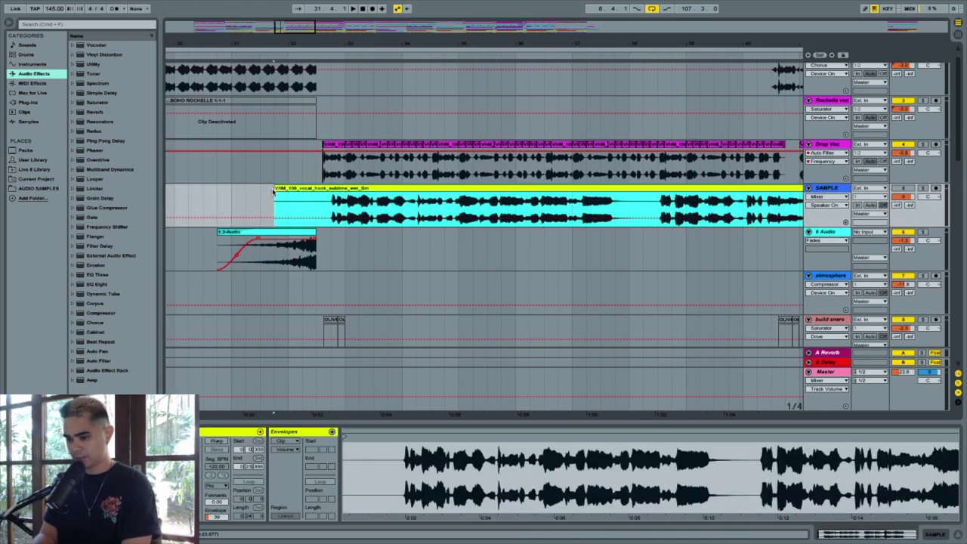
drag(277, 188, 330, 188)
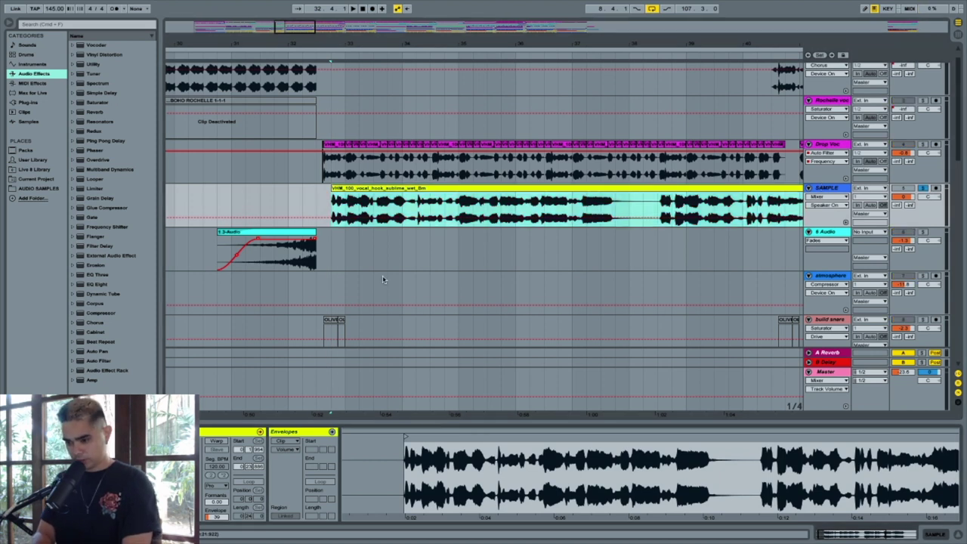
Step: Play the soloed vocal hook clip from its trimmed start to hear the original pitch and inspect its phrases
key(space)
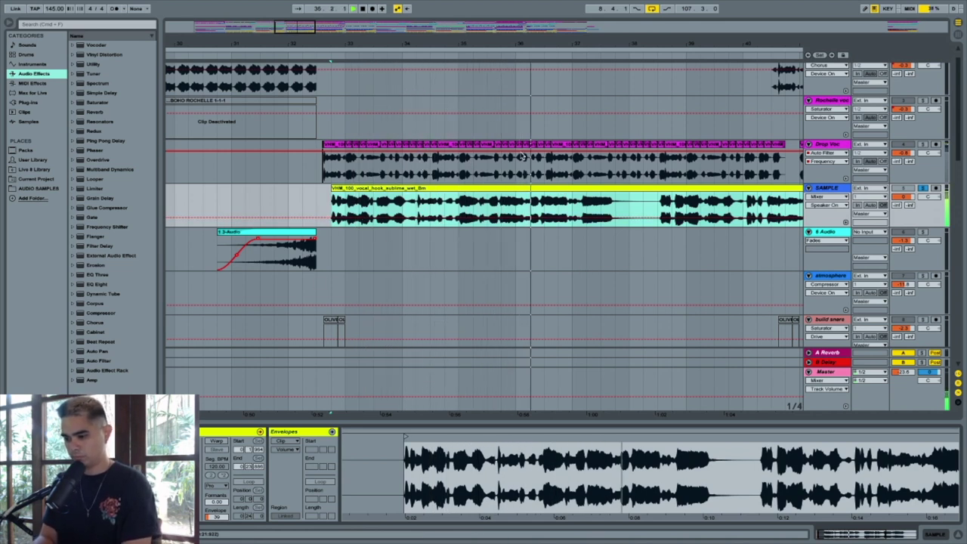
scroll(642, 222, right, 3)
scroll(641, 223, left, 2)
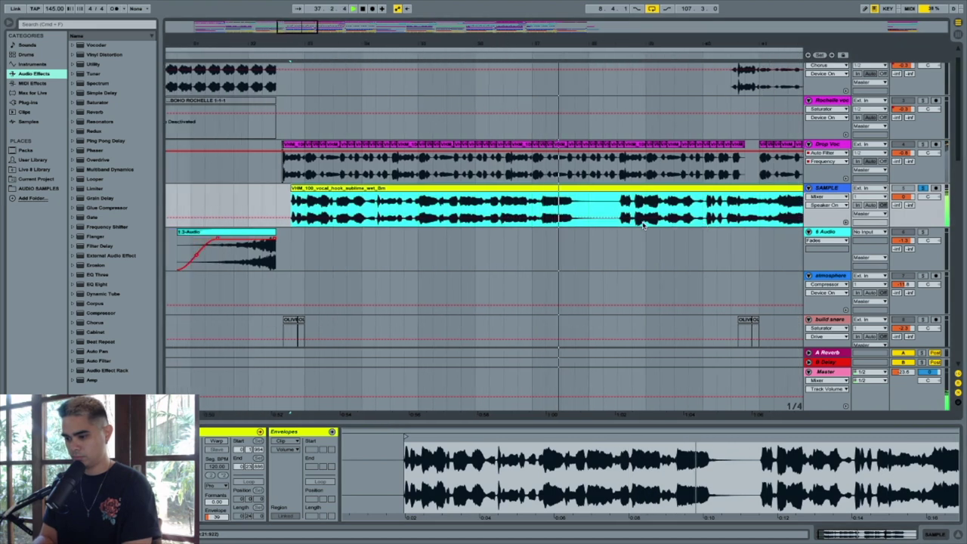
scroll(642, 222, down, 1)
key(space)
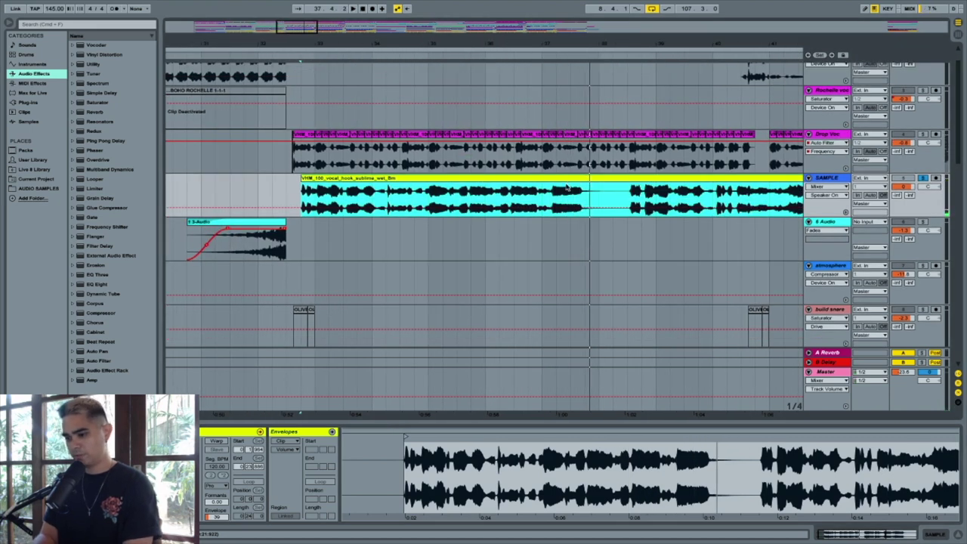
scroll(563, 187, right, 5)
scroll(563, 187, left, 7)
scroll(563, 188, down, 1)
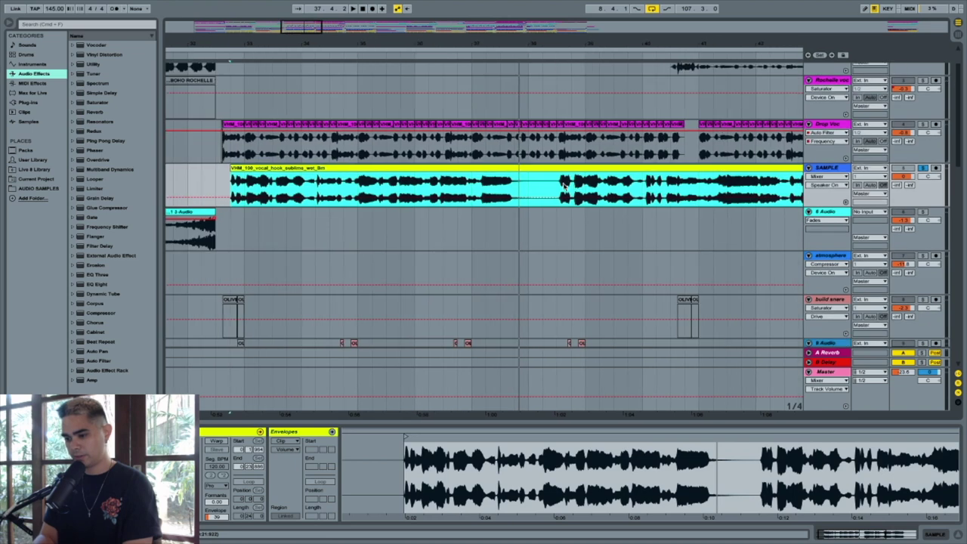
scroll(397, 218, right, 5)
scroll(397, 219, up, 1)
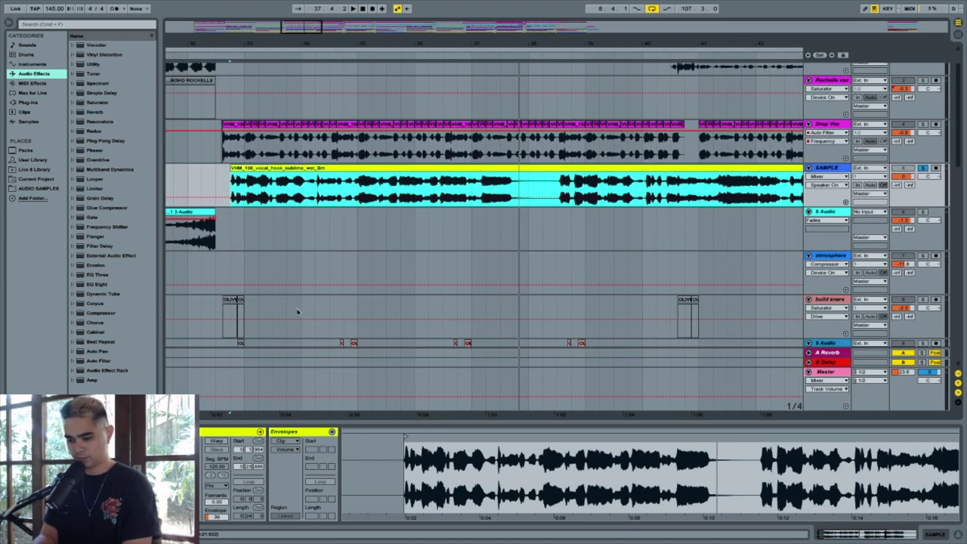
Step: Transpose the vocal hook clip on the SAMPLE track up three semitones and play it back
key(super+Tab)
key(Up)
key(Up)
key(Up)
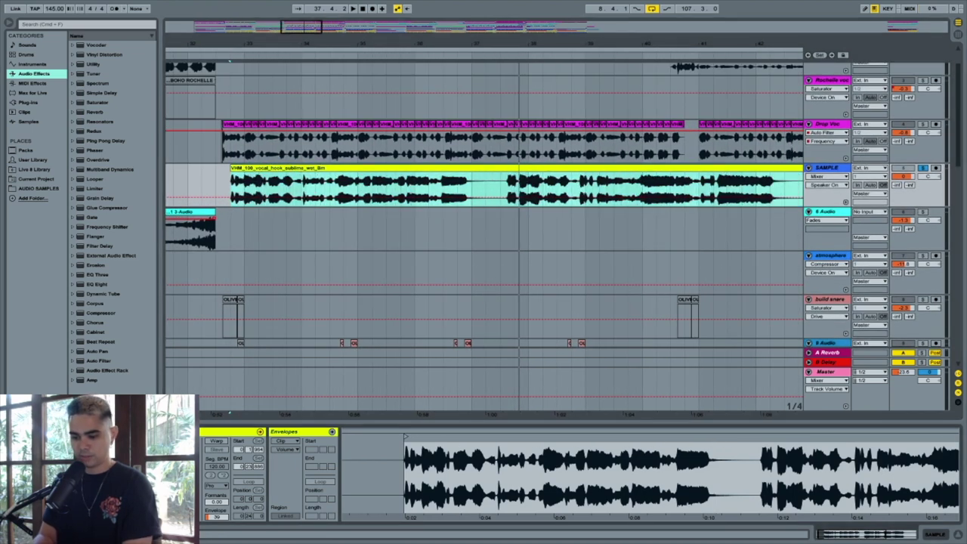
key(space)
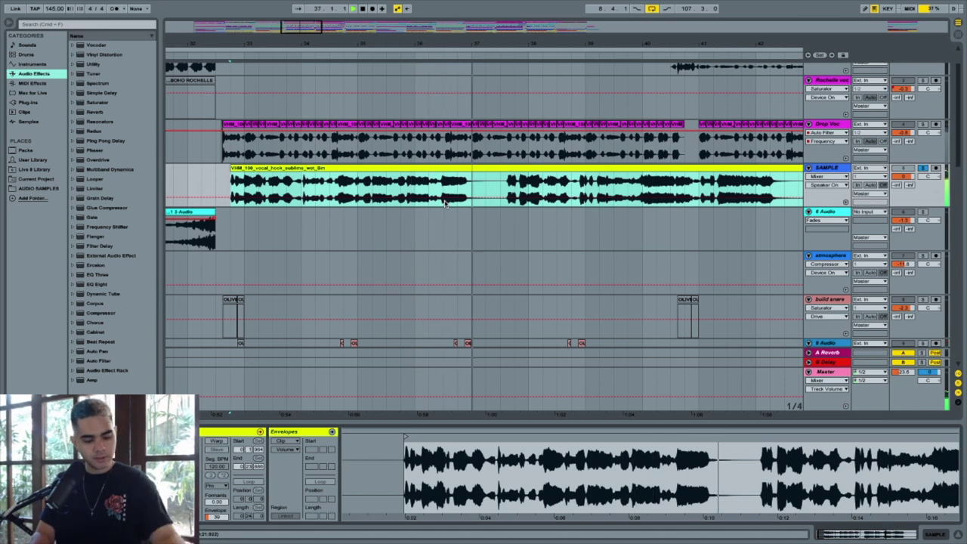
Step: Look over the earlier vocal sections of the arrangement and compare them with the vocal hook clip on the SAMPLE track
scroll(403, 196, left, 10)
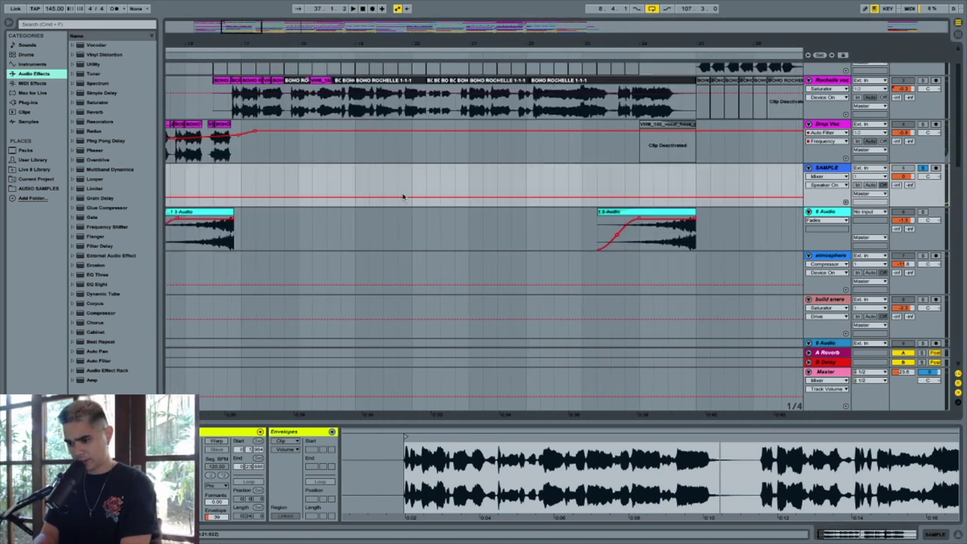
scroll(402, 196, right, 10)
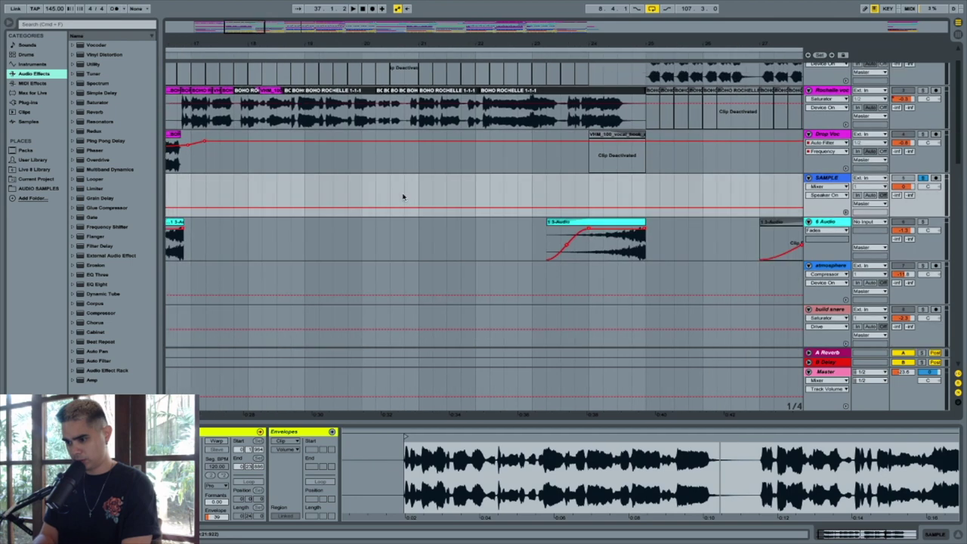
scroll(403, 196, left, 8)
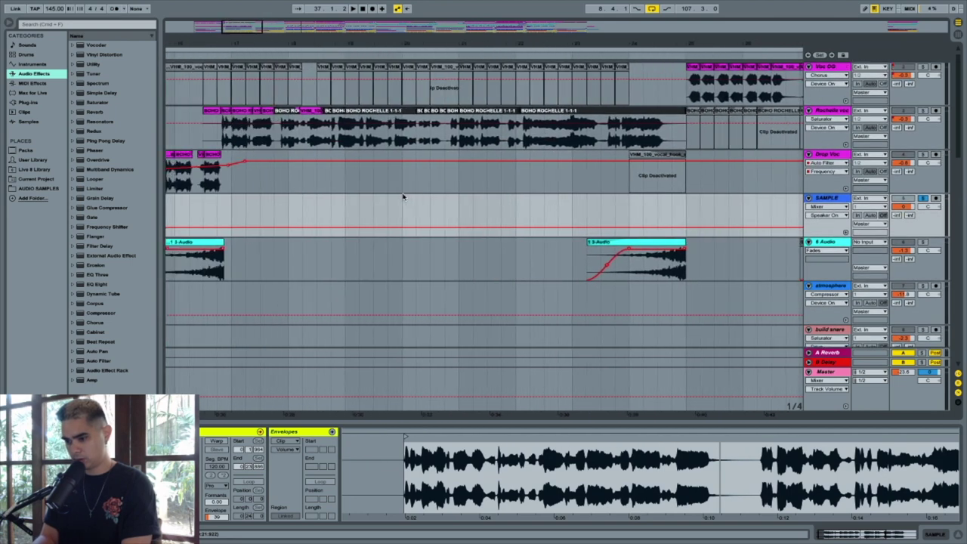
scroll(402, 196, down, 1)
scroll(403, 197, left, 5)
scroll(402, 196, right, 6)
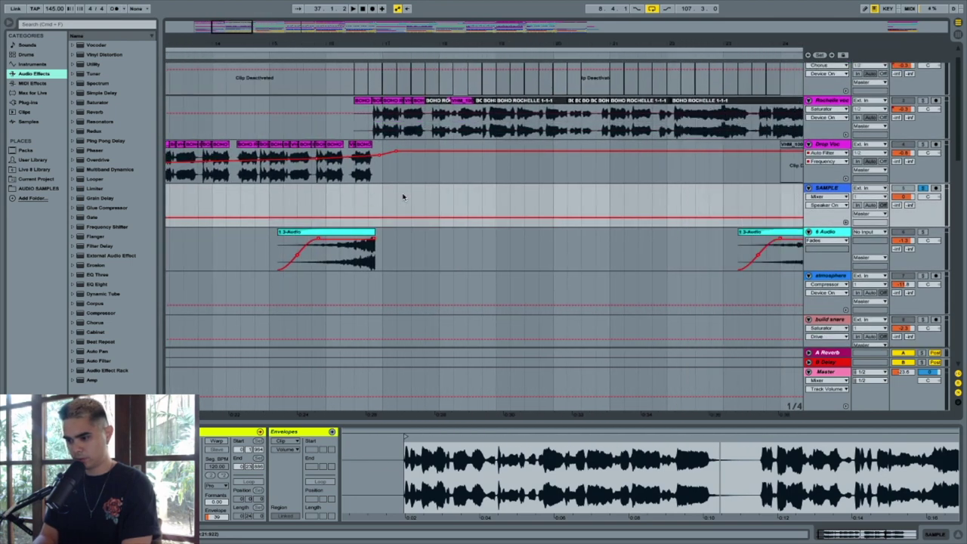
scroll(459, 178, right, 8)
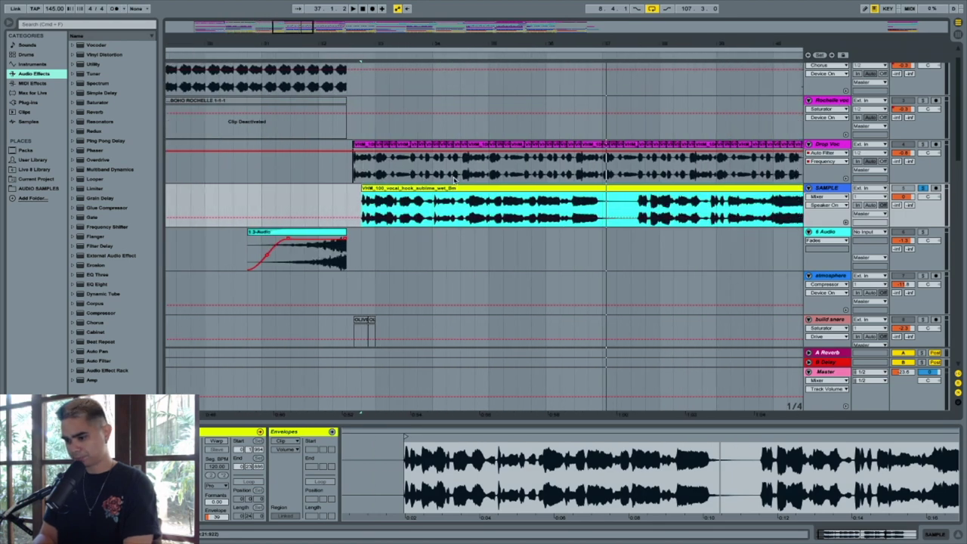
scroll(455, 179, right, 5)
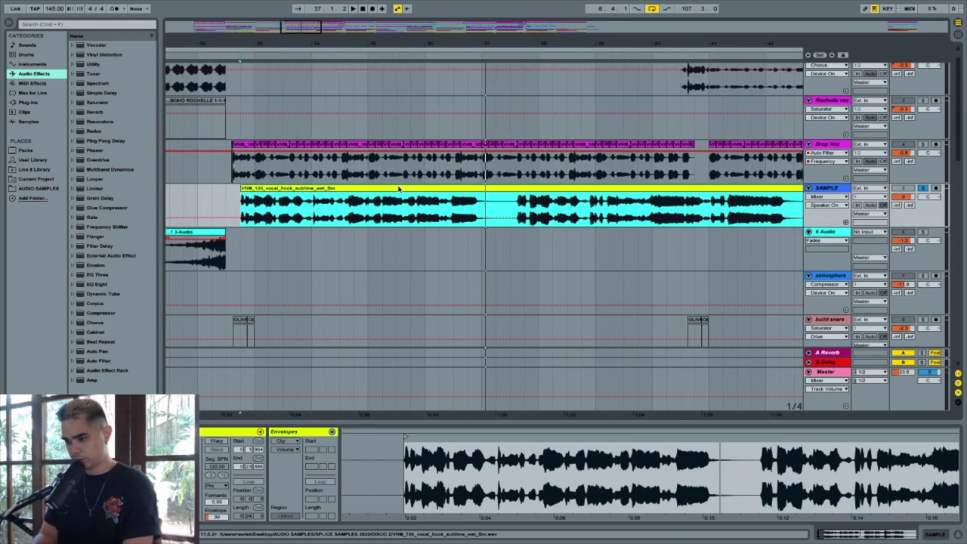
scroll(398, 188, left, 3)
scroll(399, 188, left, 3)
scroll(386, 188, down, 1)
scroll(370, 190, right, 3)
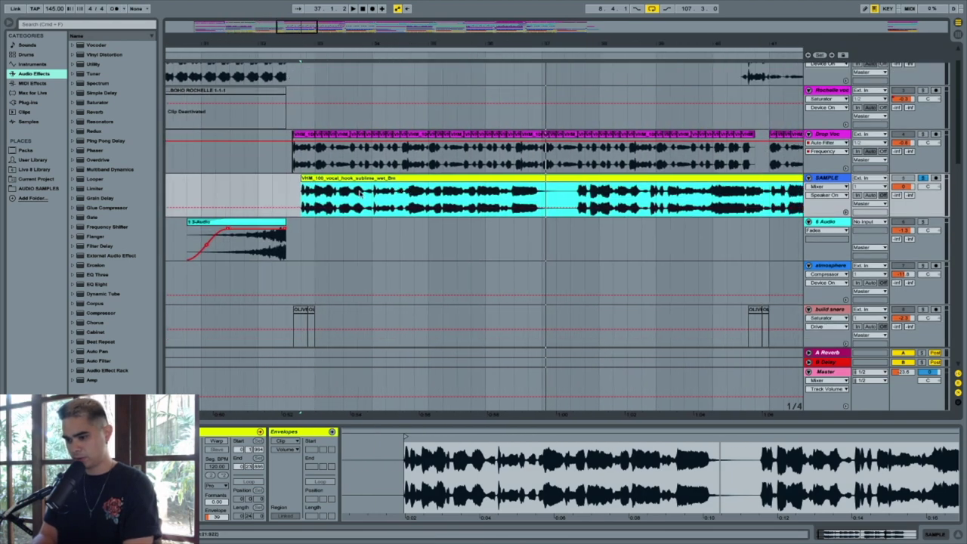
Step: Unsolo the SAMPLE track, solo the Drop Voc track and play its chopped vocals from bar 33
key(space)
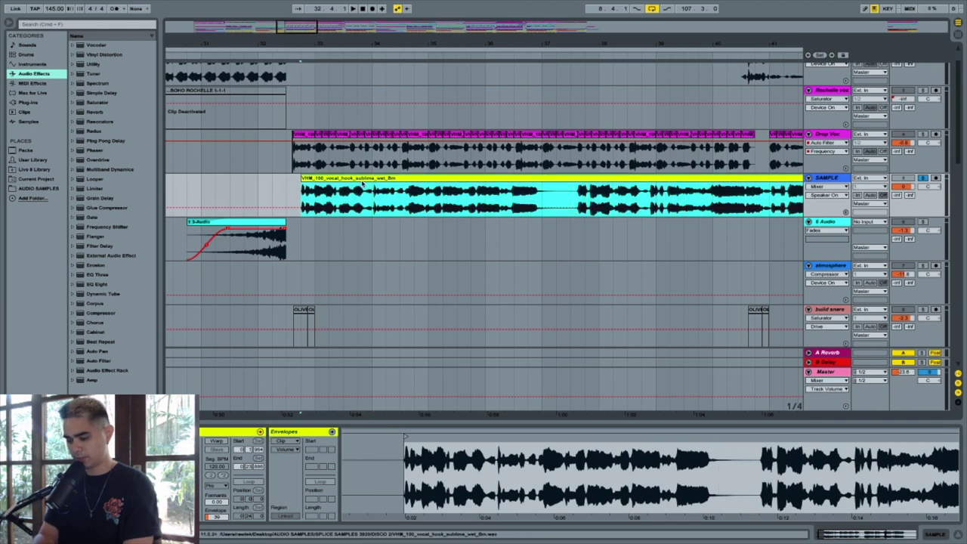
click(923, 178)
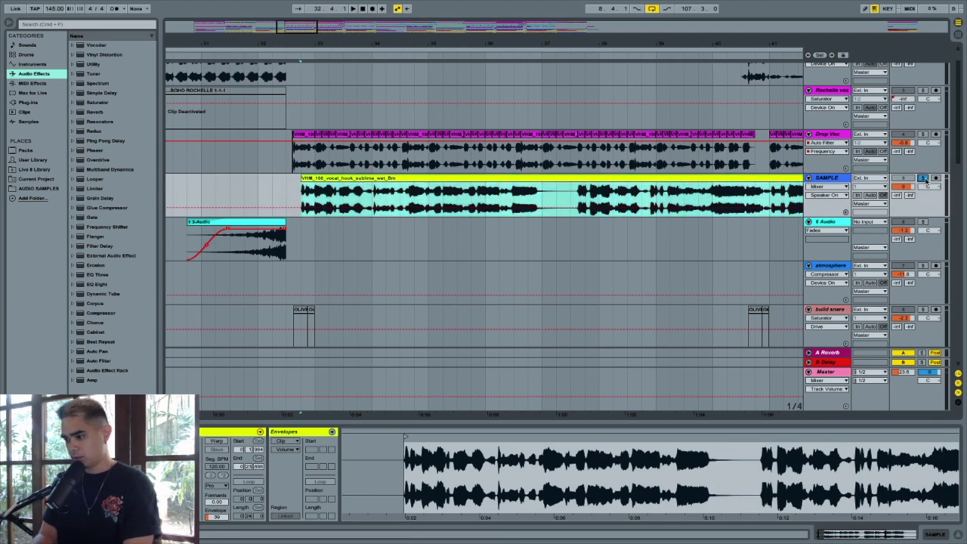
click(333, 168)
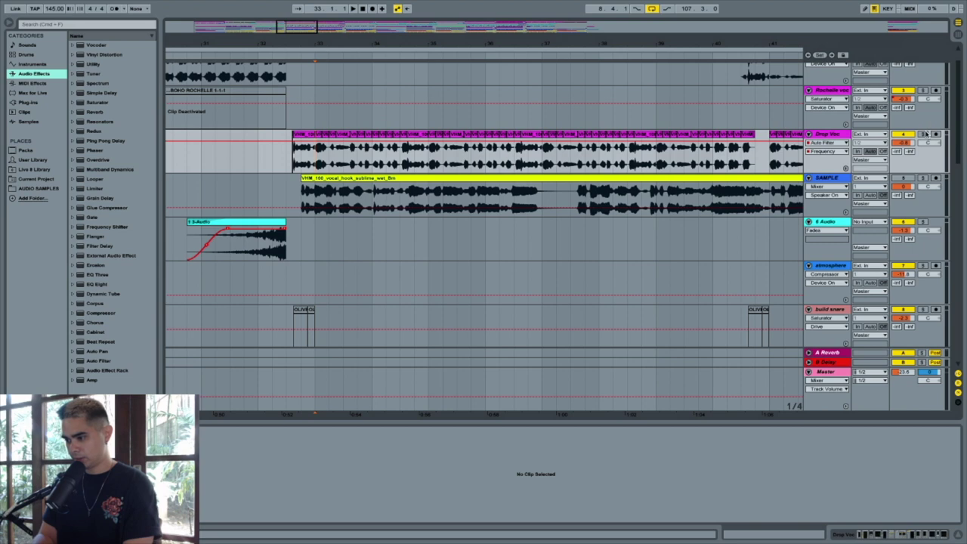
key(space)
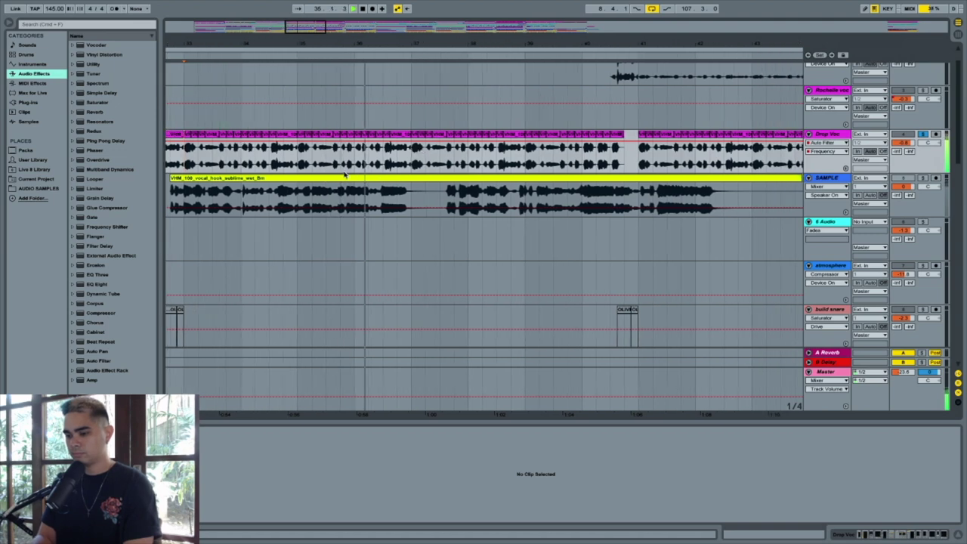
scroll(345, 174, left, 2)
scroll(344, 175, right, 2)
scroll(344, 175, left, 5)
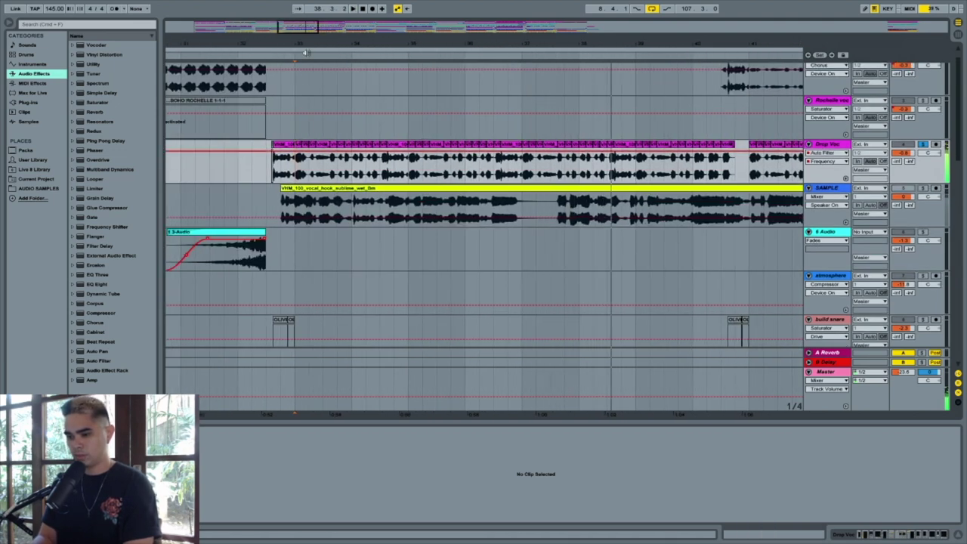
Step: Compare the first Drop Voc chop at bar 33 with the vocal hook clip on the SAMPLE track, playing each soloed
drag(296, 43, 293, 129)
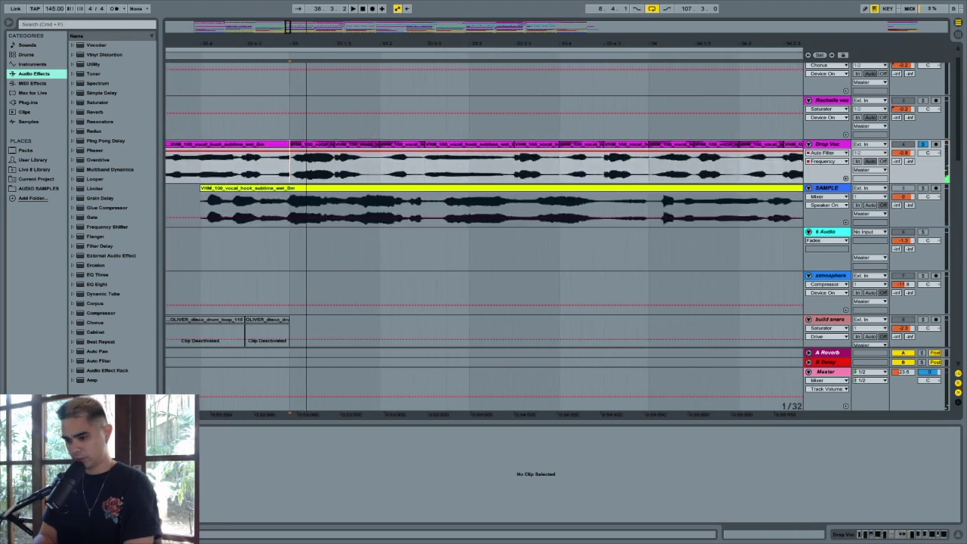
click(309, 146)
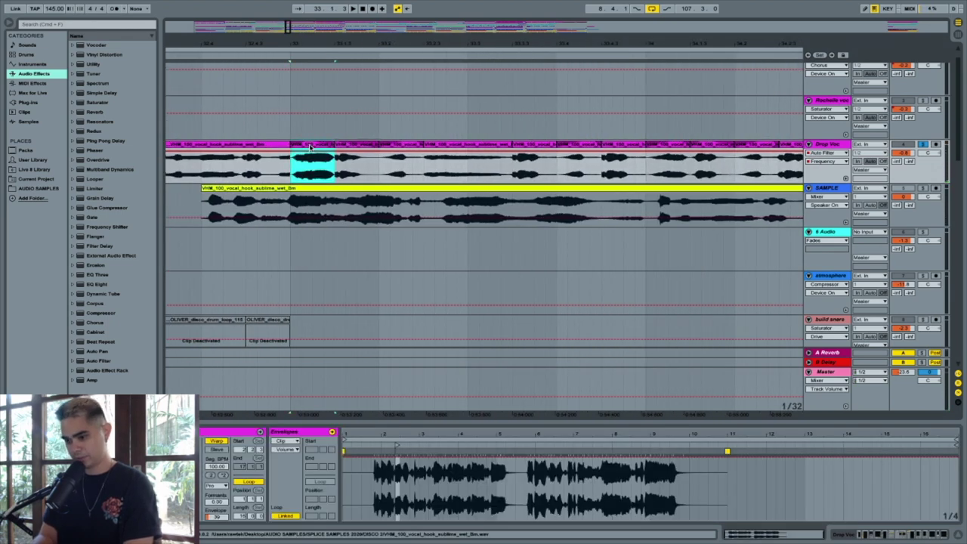
click(291, 200)
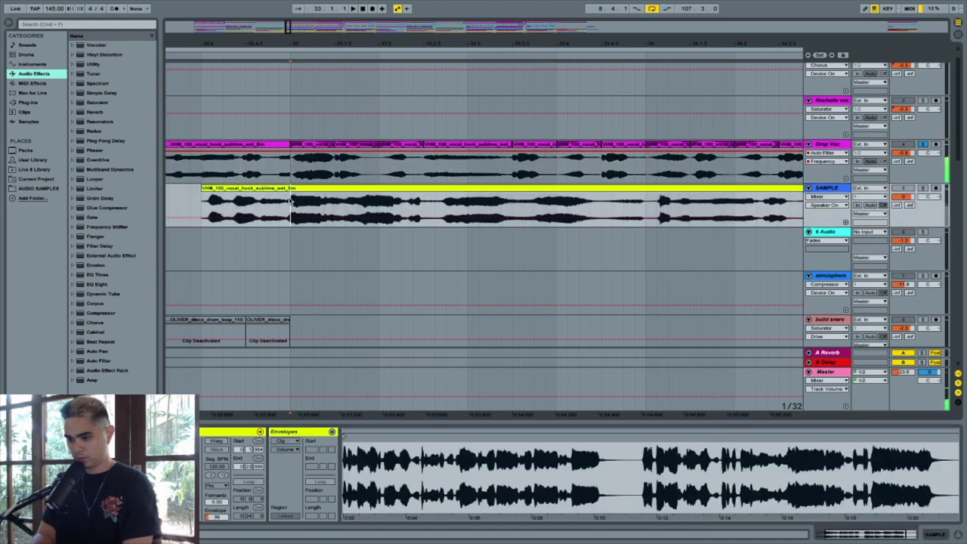
key(space)
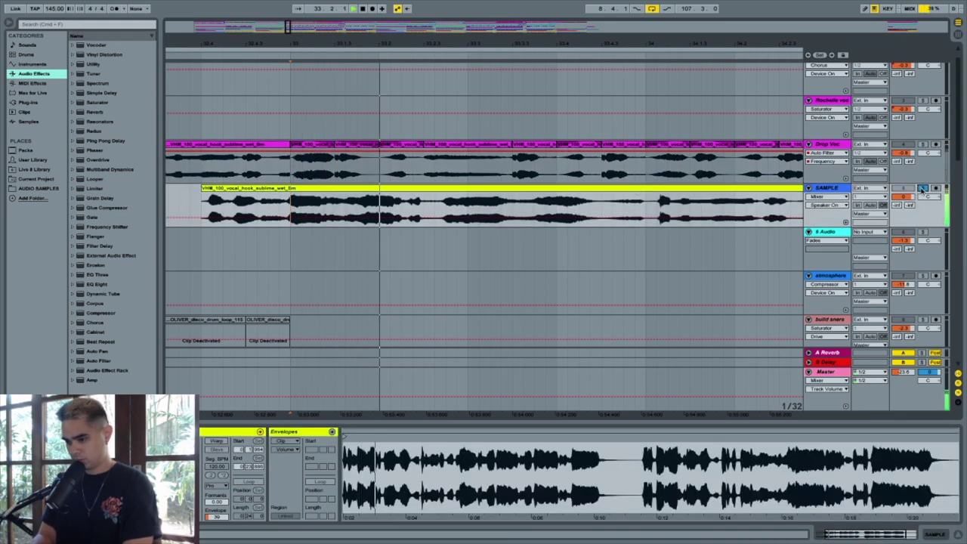
click(445, 213)
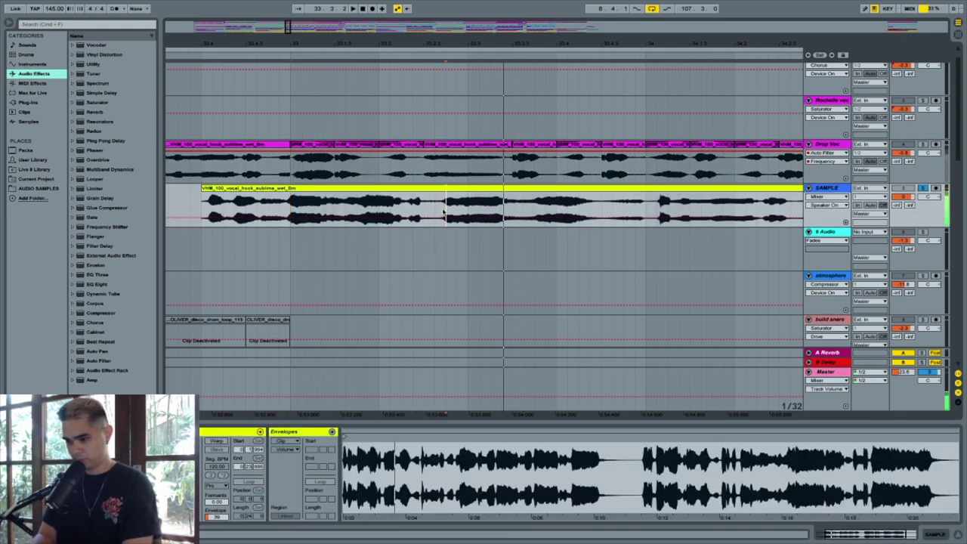
click(287, 178)
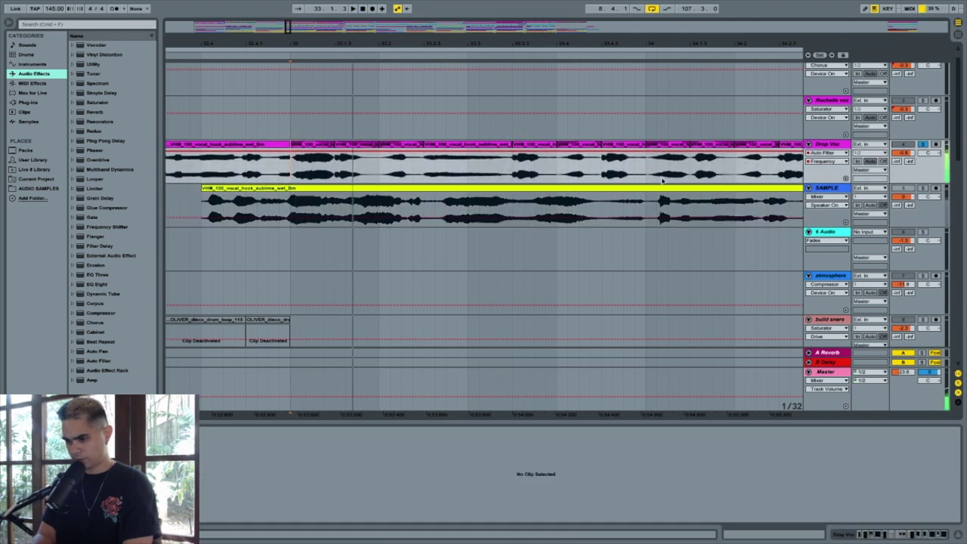
Step: Insert an audio track below SAMPLE and slide the vocal hook clip earlier so a later syllable starts at bar 33
click(478, 188)
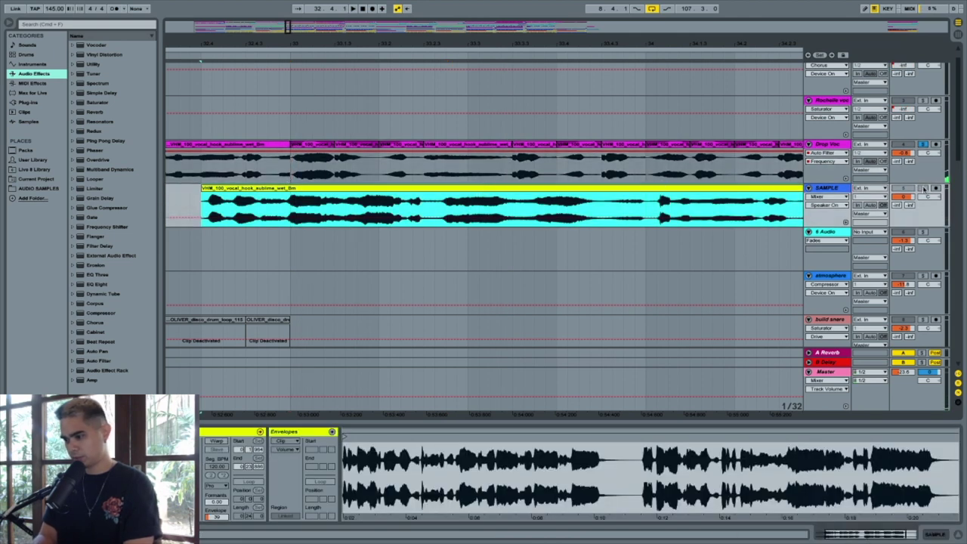
right_click(834, 188)
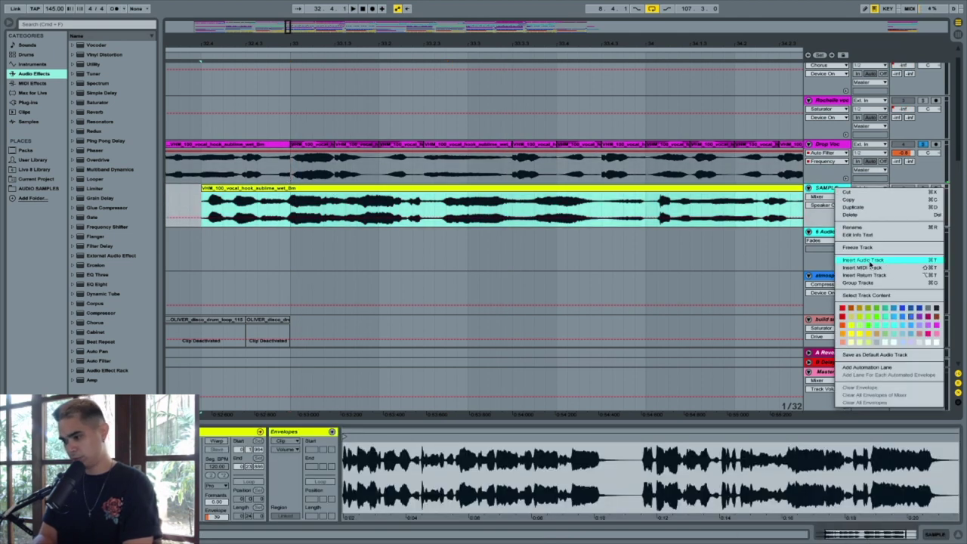
click(867, 261)
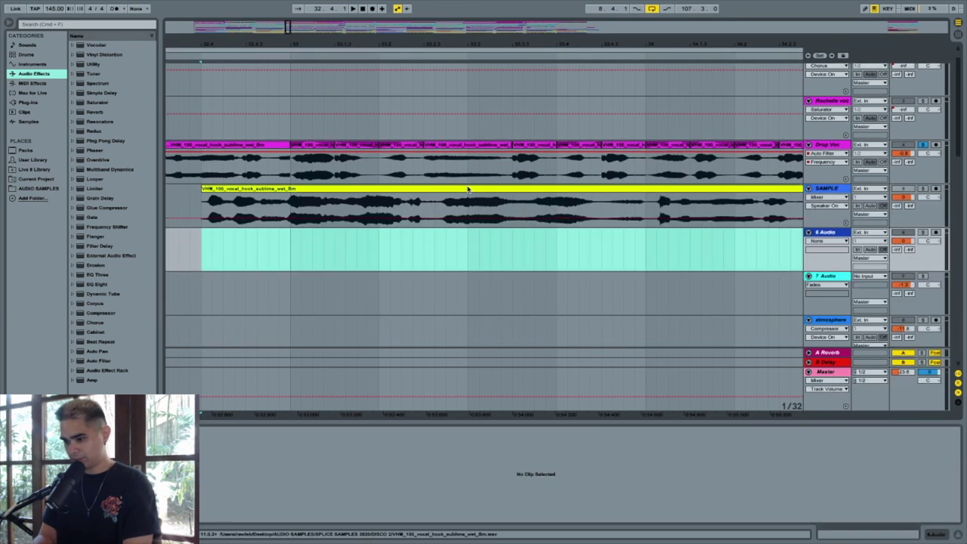
mouse_move(470, 192)
mouse_down()
mouse_move(312, 201)
mouse_move(452, 198)
mouse_up()
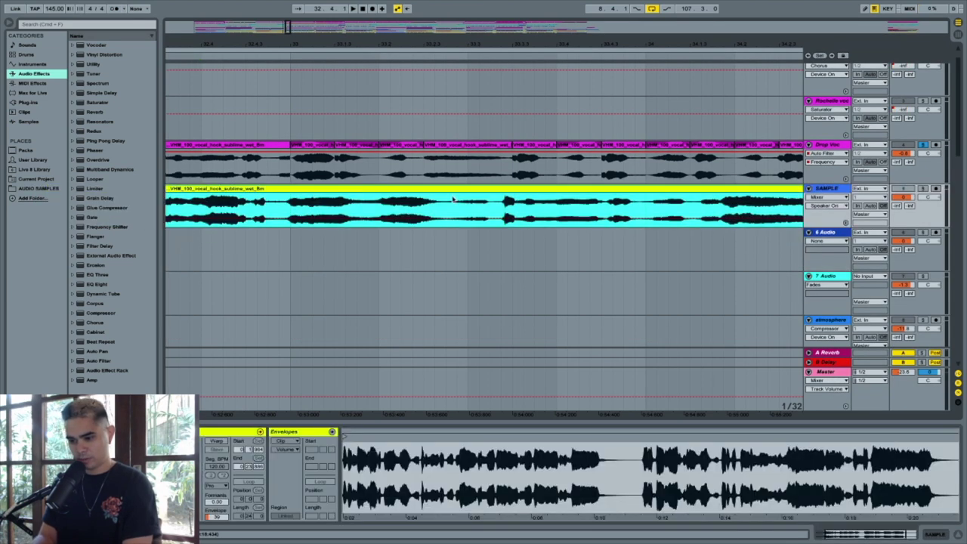
Step: Solo SAMPLE, play the slice at bar 33 that matches the first Drop Voc chop, and move it onto the new audio track
drag(307, 45, 337, 151)
drag(341, 195, 453, 213)
click(340, 190)
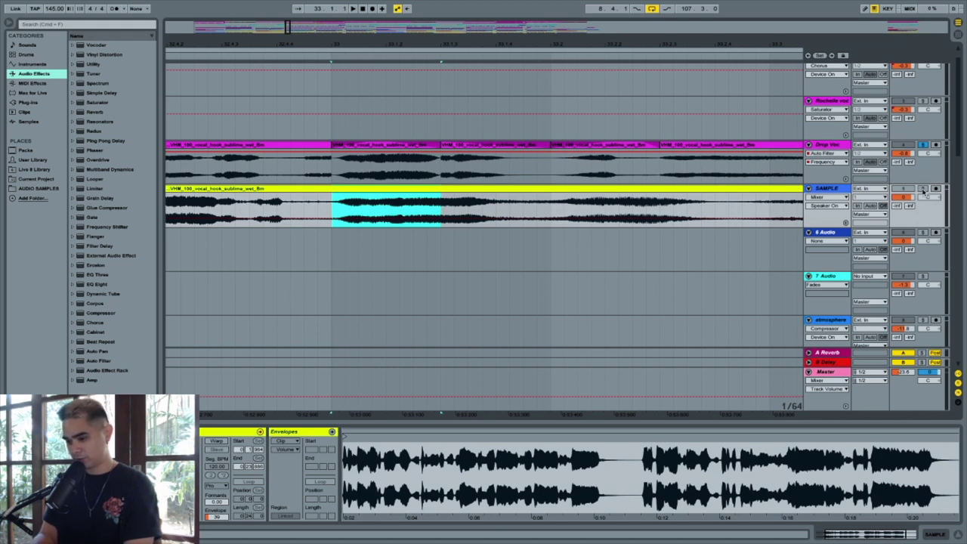
drag(363, 43, 364, 45)
key(space)
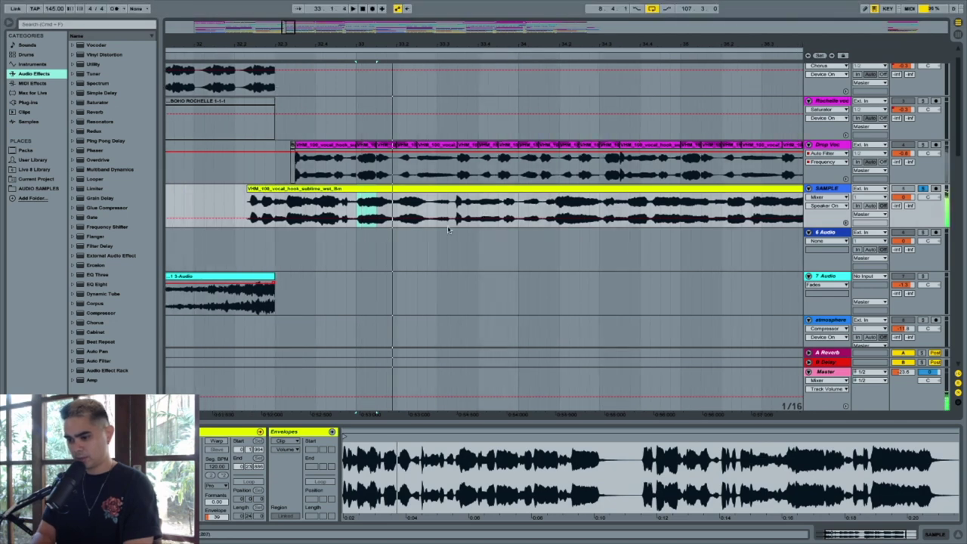
drag(378, 210, 378, 249)
Step: Audition further syllables of the SAMPLE clip and place a second slice directly after the first chop on the 6 Audio track
click(376, 208)
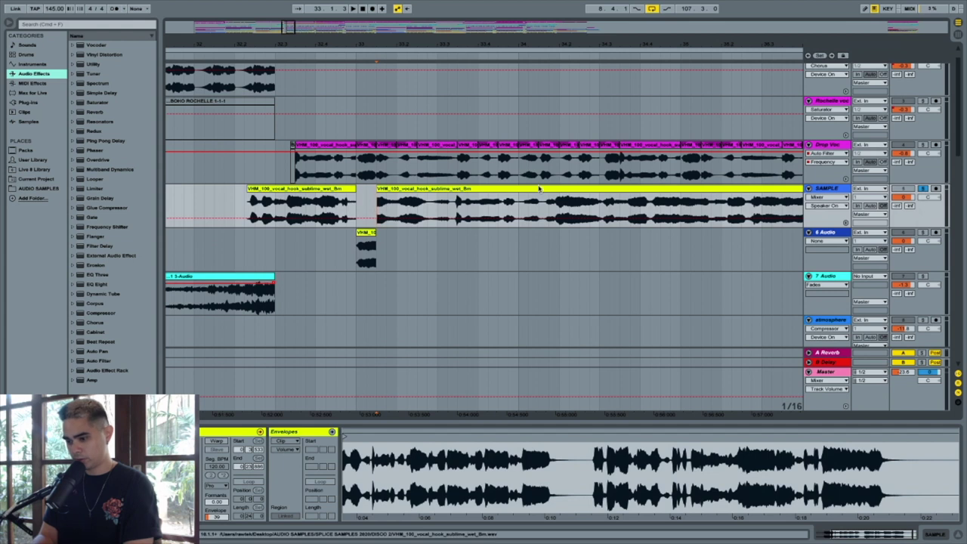
key(space)
click(498, 211)
key(space)
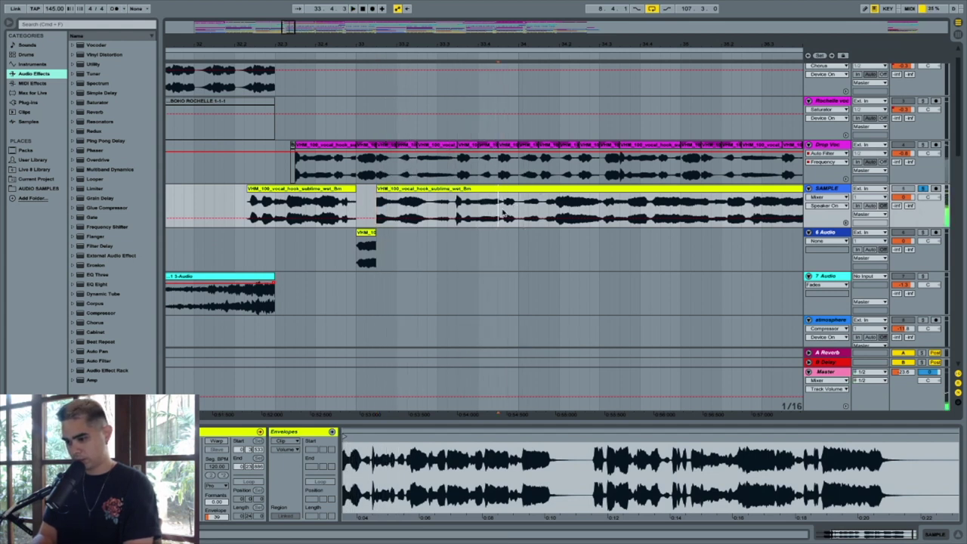
click(386, 256)
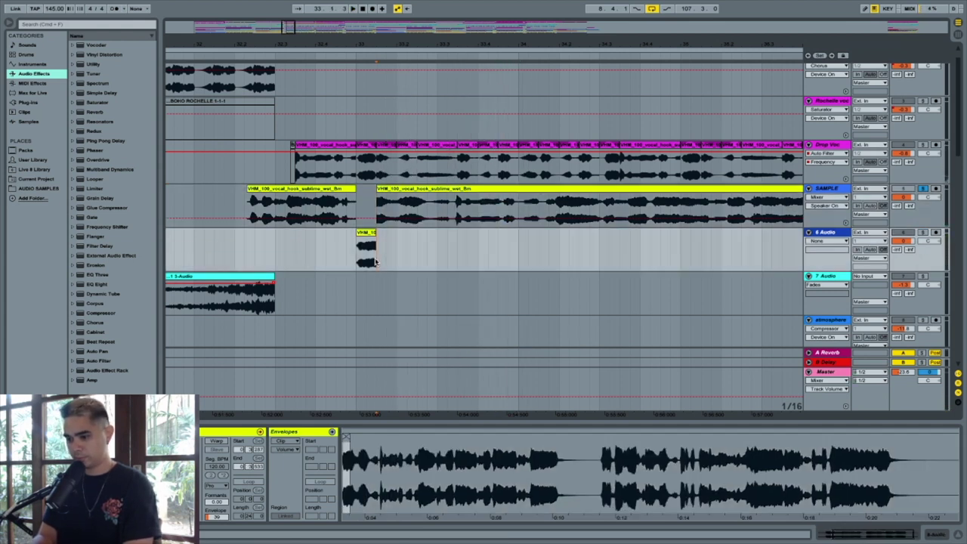
key(ctrl+v)
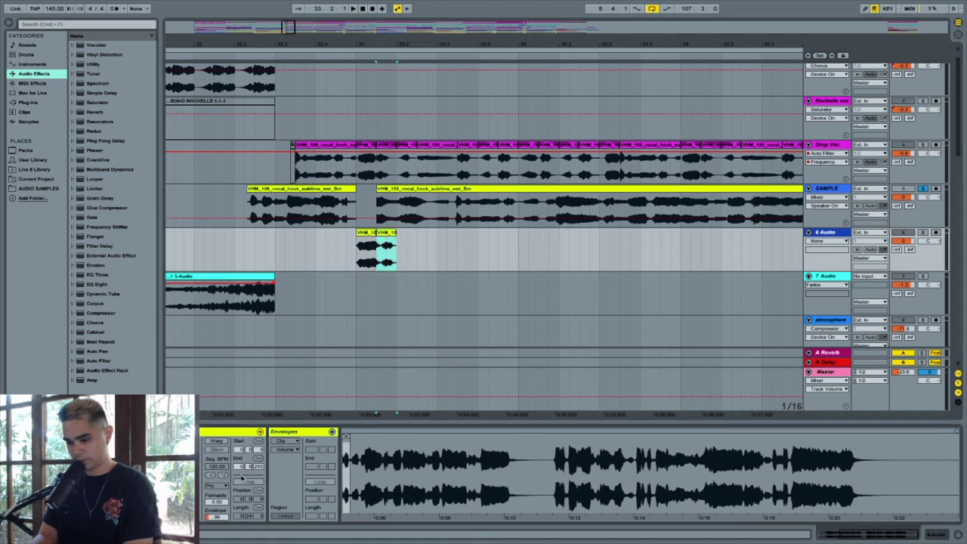
Step: Turn on Warp for the second chop, keeping its current timing
click(217, 441)
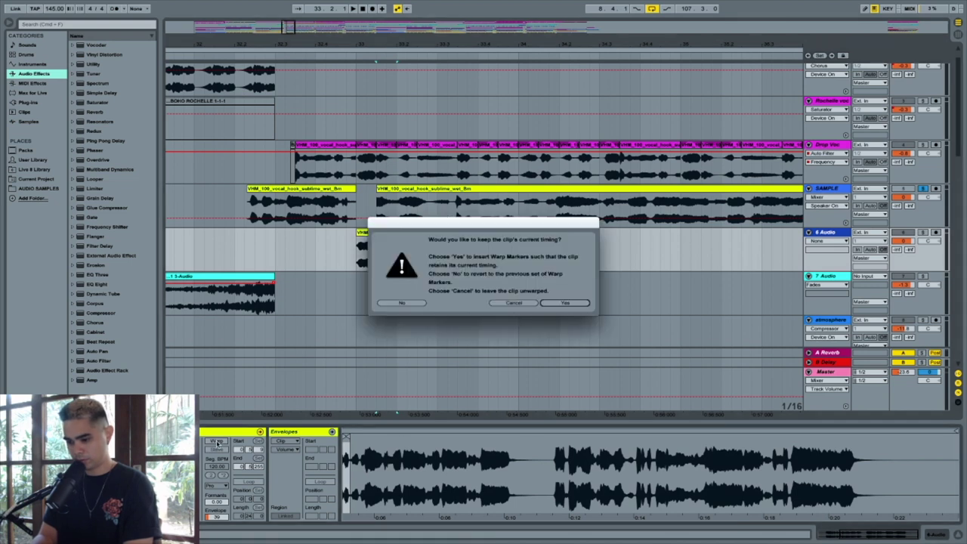
click(565, 303)
mouse_move(346, 433)
mouse_down()
mouse_move(405, 433)
mouse_move(350, 451)
mouse_up()
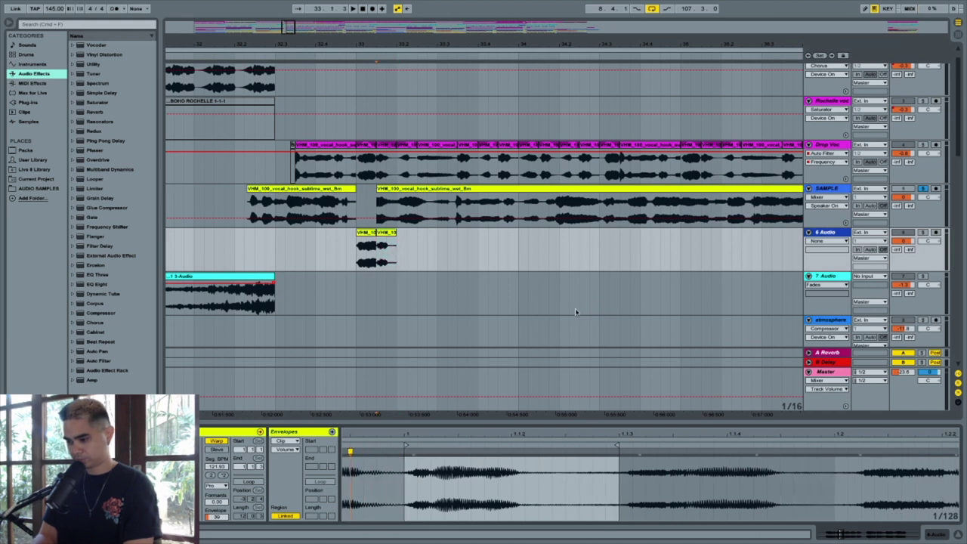
Step: Show Fades on the 6 Audio track and shift the second chop's audio so its vocal starts tightly at the clip's beginning
click(823, 241)
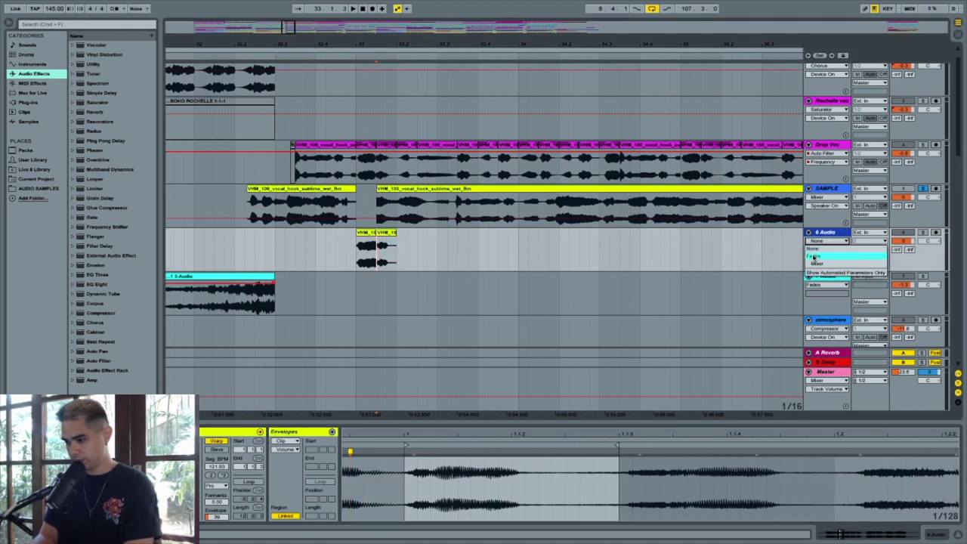
click(814, 257)
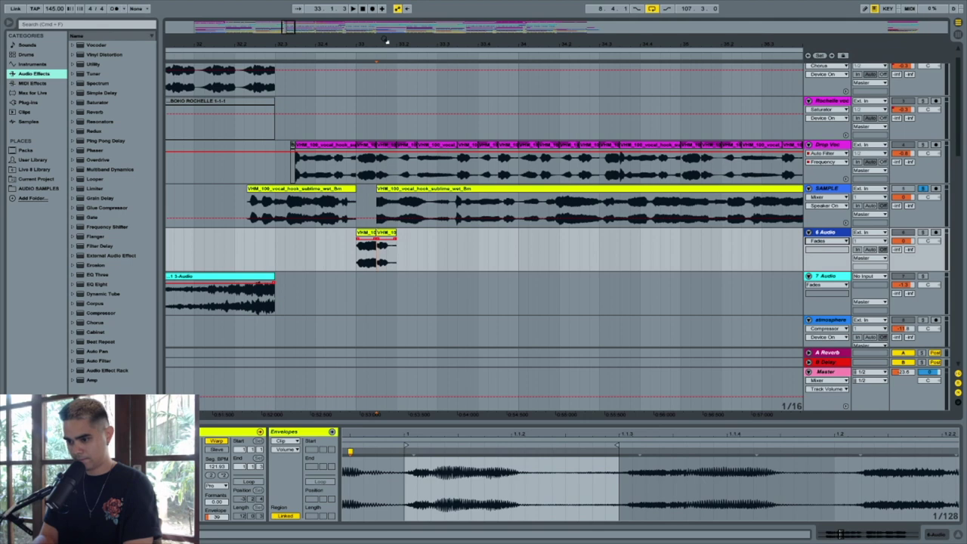
drag(386, 41, 421, 43)
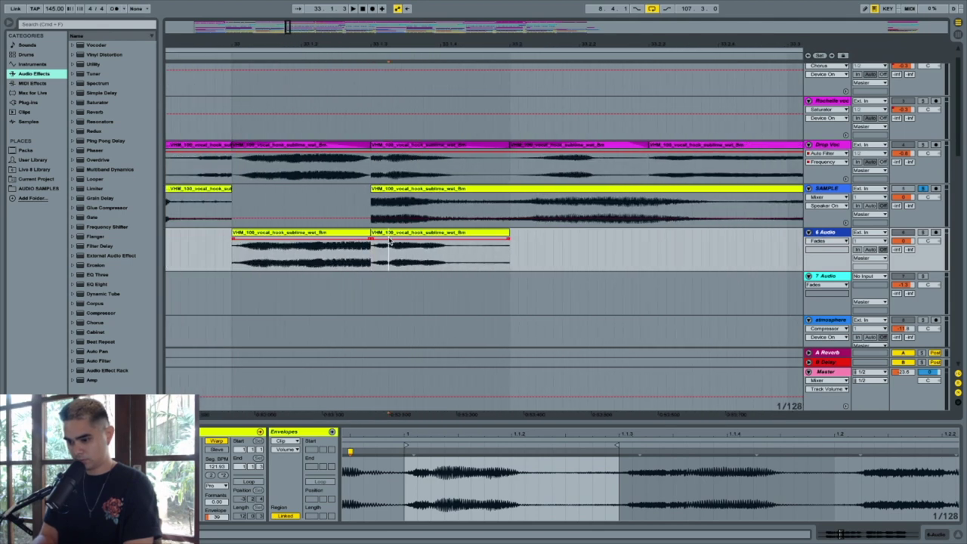
drag(349, 454, 384, 451)
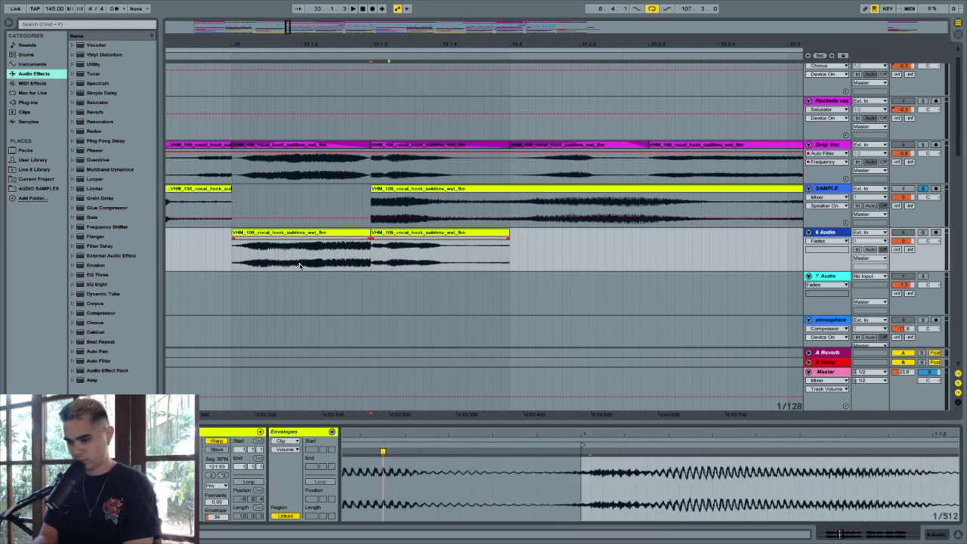
Step: Play the two rebuilt chops on 6 Audio from bar 33 and compare them with the opening run of Drop Voc chops
click(255, 242)
key(space)
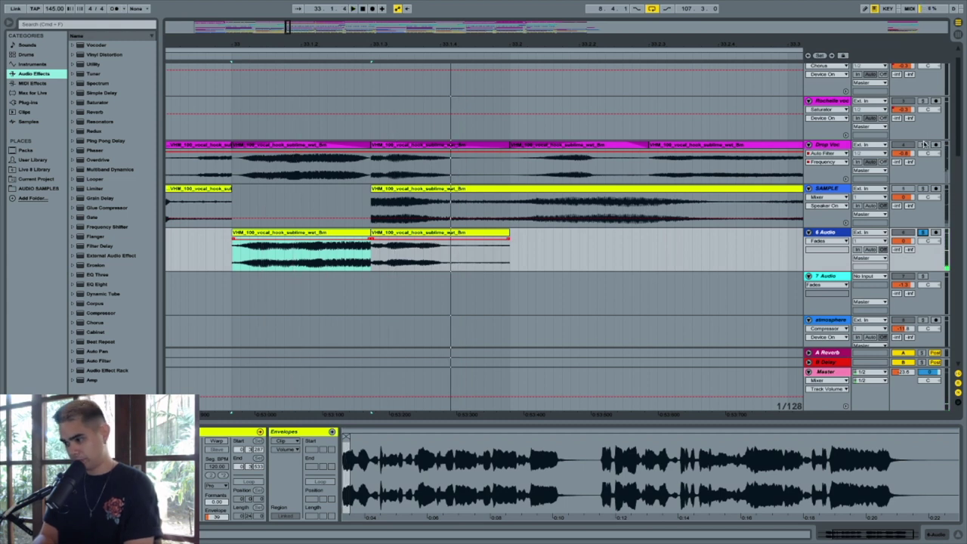
key(space)
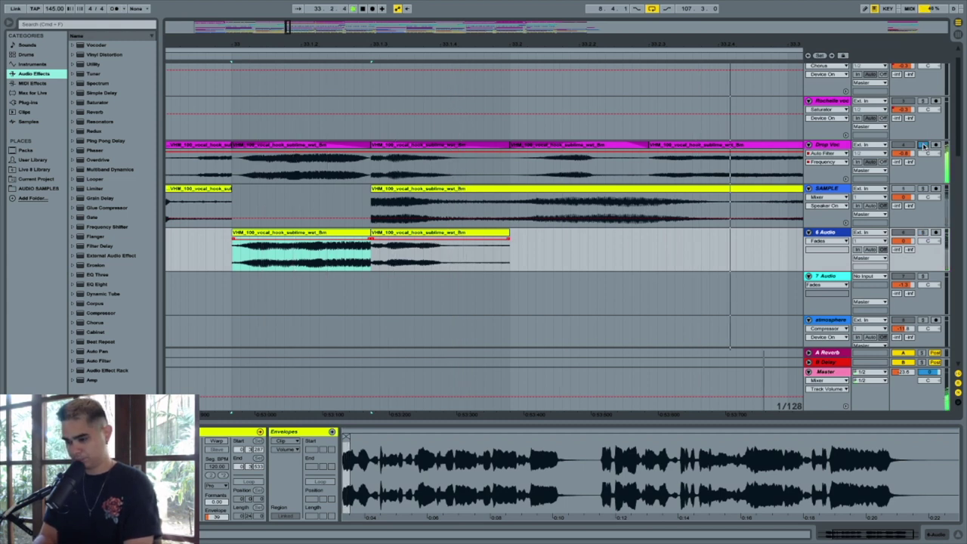
drag(546, 43, 413, 10)
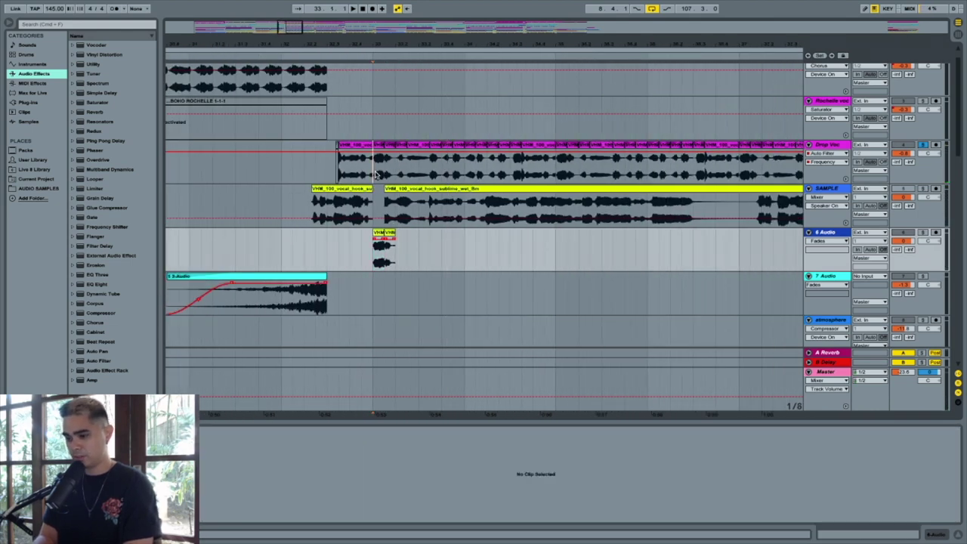
drag(378, 175, 543, 176)
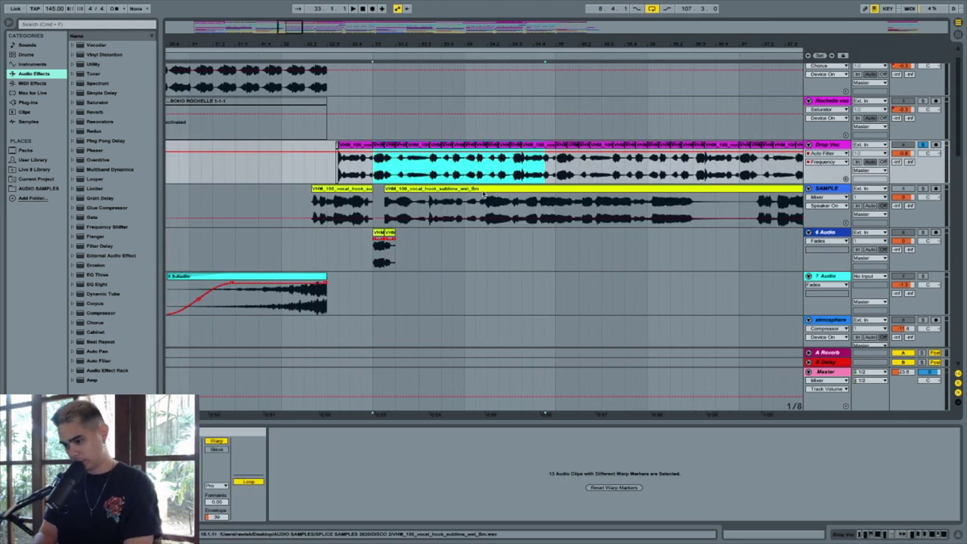
Step: Solo SAMPLE and play its vocal hook clip around 34.1.3 to 34.2.1 to locate the longer held phrase
click(485, 211)
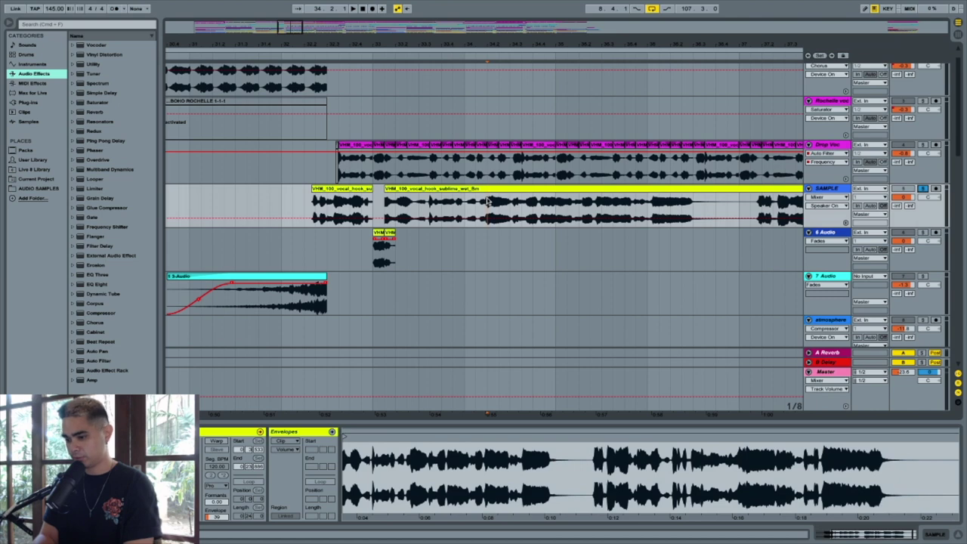
scroll(487, 202, down, 1)
scroll(487, 202, right, 2)
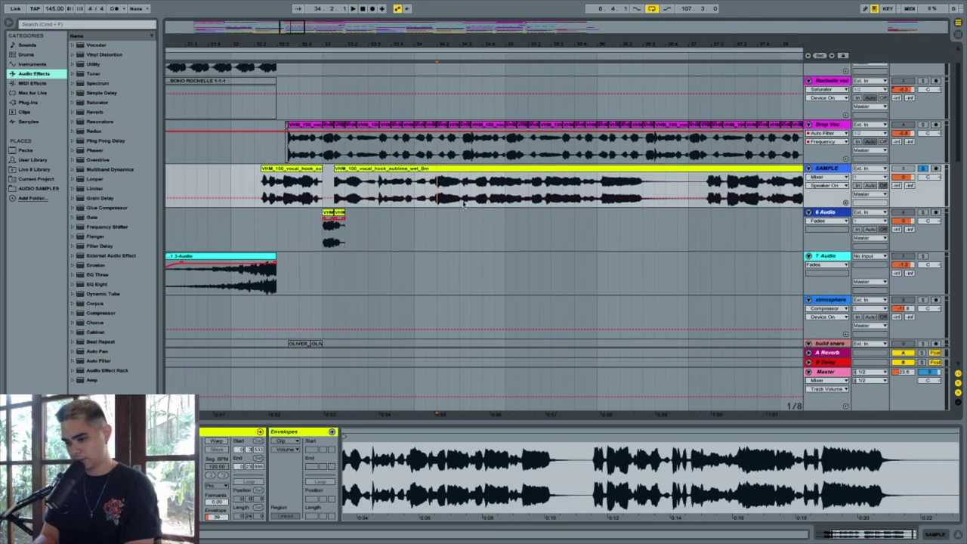
key(space)
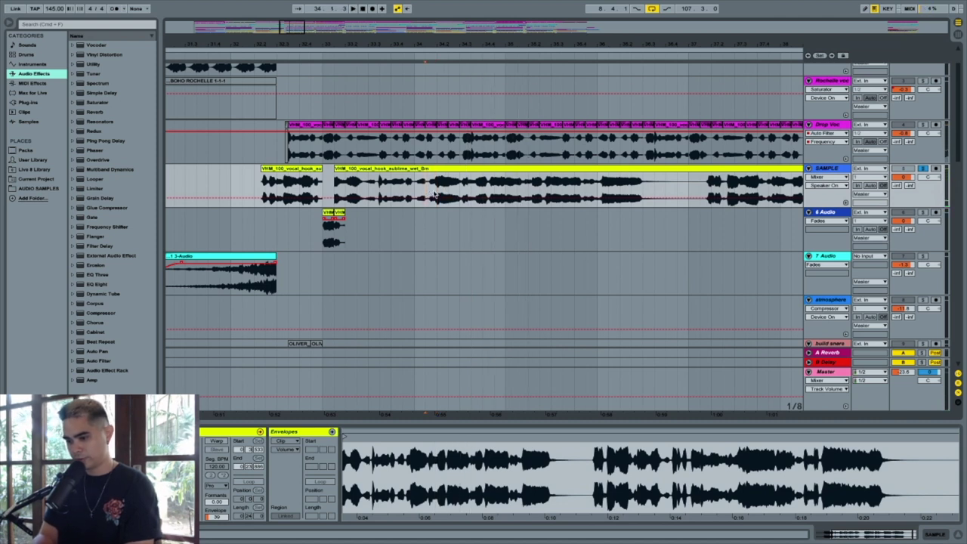
key(space)
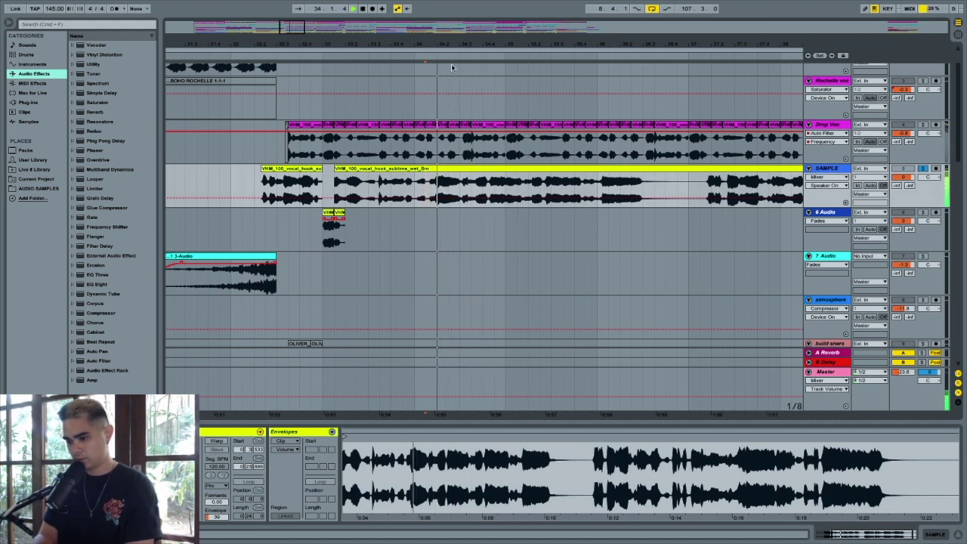
key(space)
Step: Copy the held phrase starting at 34.1.4 from the SAMPLE clip onto the 6 Audio track at the same position
drag(444, 47, 445, 114)
drag(400, 179, 505, 183)
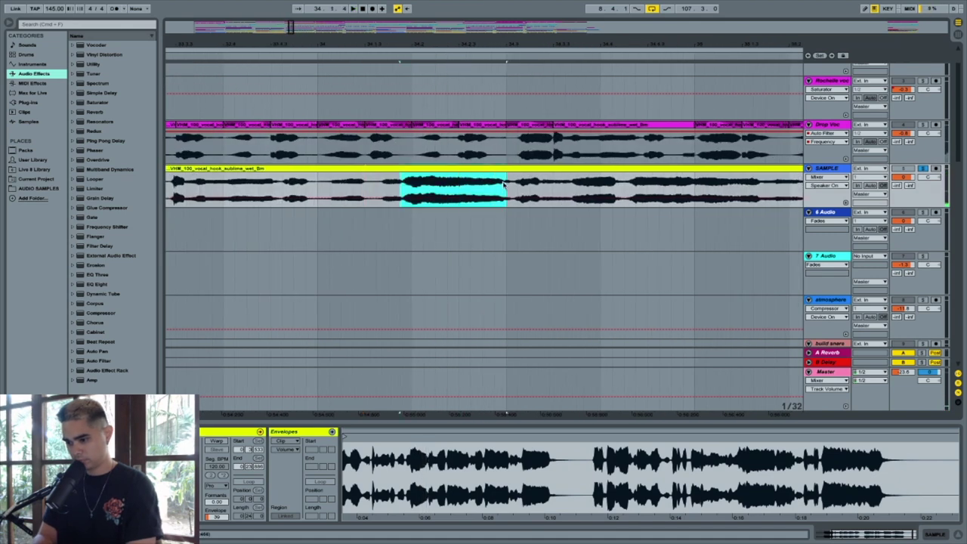
click(397, 239)
key(super+v)
scroll(398, 240, right, 2)
Step: Play from the copied phrase, then solo Drop Voc and play its matching chops in bar 34
key(space)
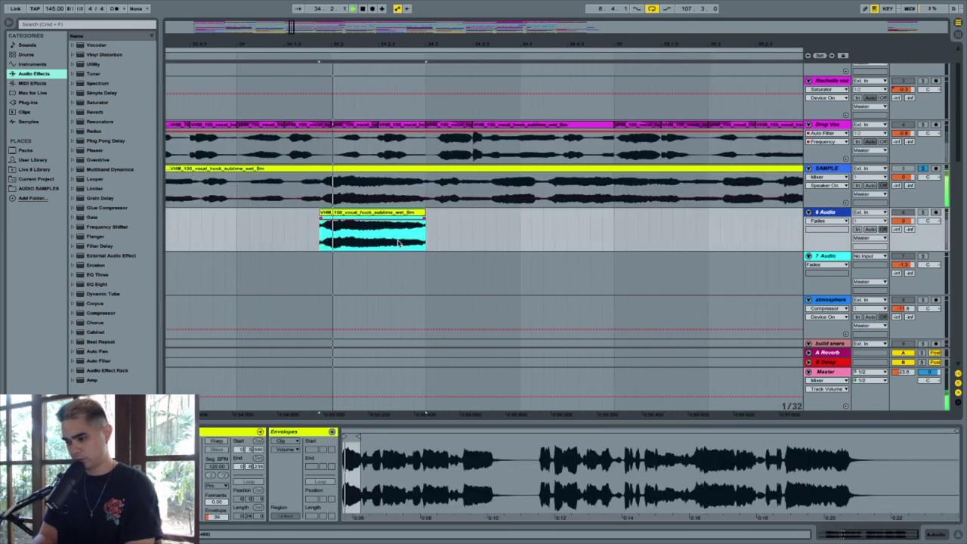
key(space)
click(922, 123)
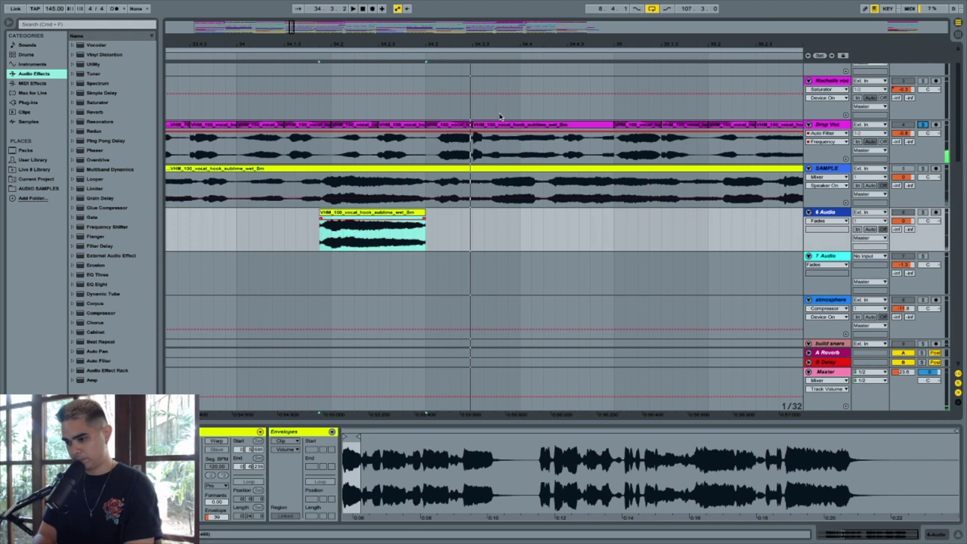
key(space)
Step: Play the longer chop in bar 35 of the Drop Voc track repeatedly from its start
scroll(434, 151, right, 8)
click(444, 154)
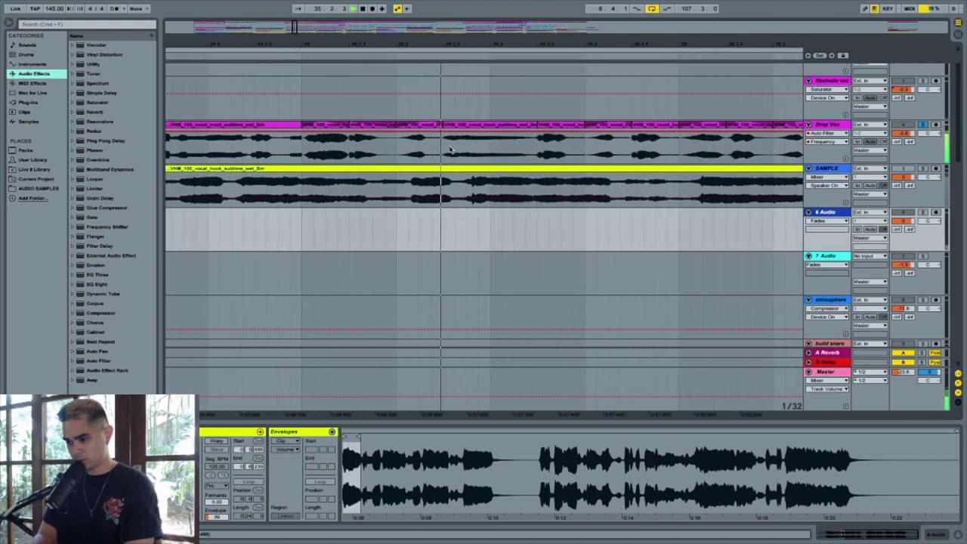
key(space)
key(space)
key(space)
key(space)
key(space)
key(space)
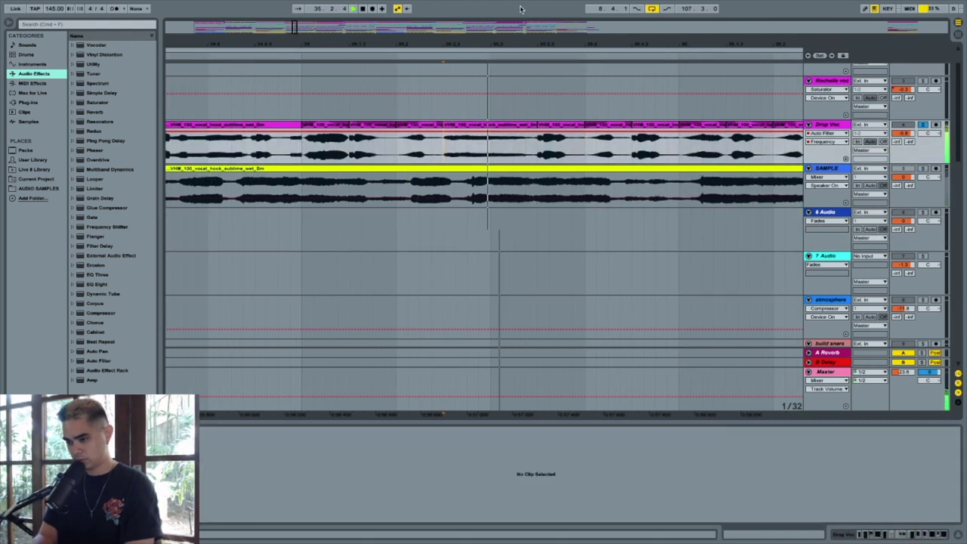
Step: Unsolo Drop Voc, play the full drop from 33.1.1, and mute the 6 Audio track
drag(479, 44, 546, 44)
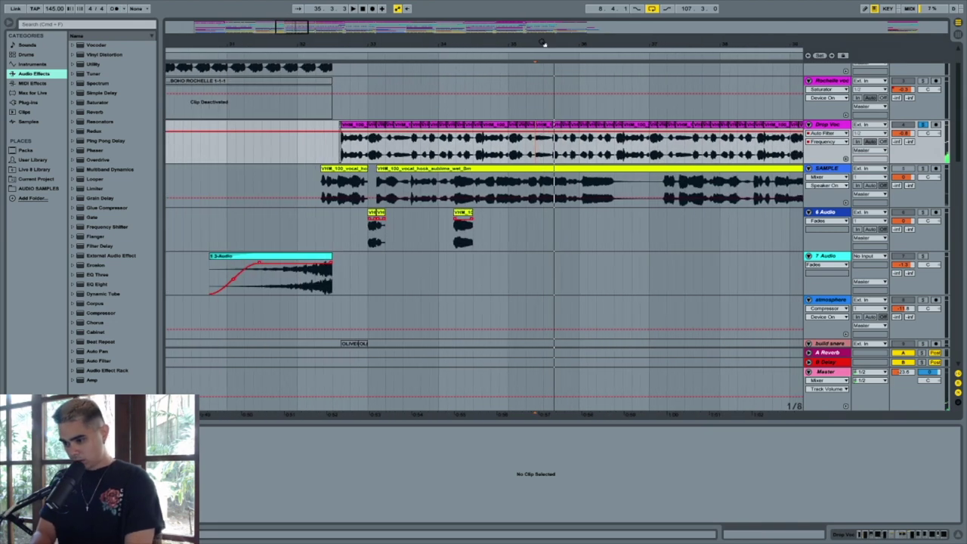
click(370, 160)
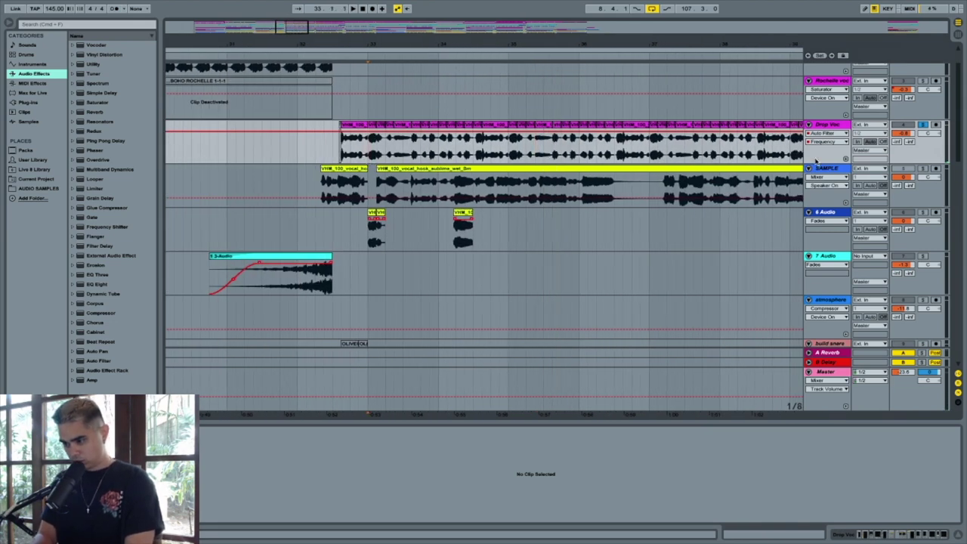
click(925, 125)
key(space)
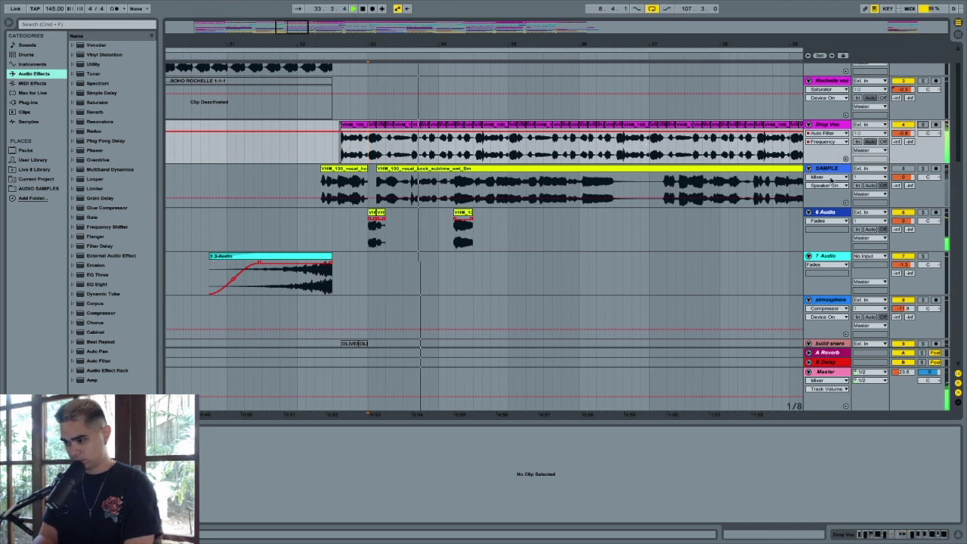
click(901, 212)
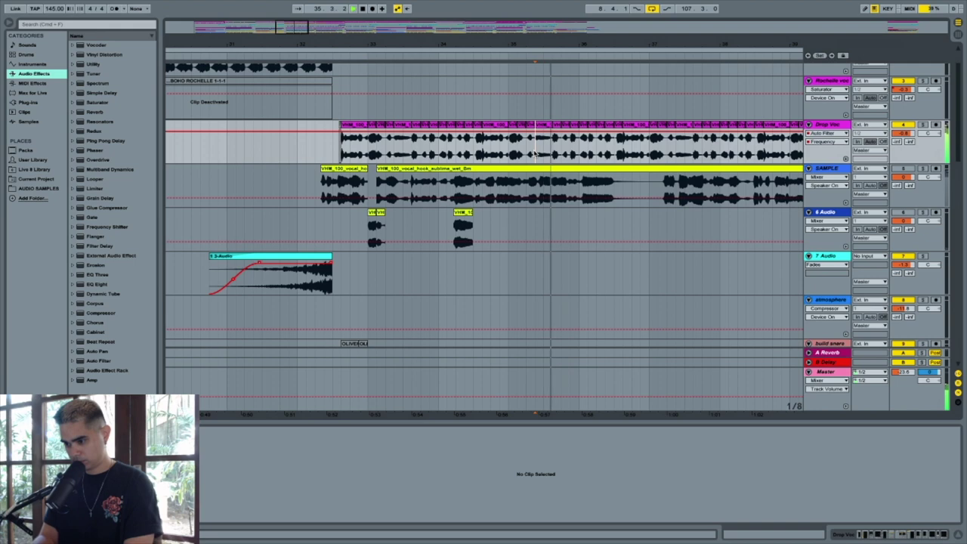
Step: Solo the Vocoder Voc track and play its first two bars of chops from 33.1.1
scroll(534, 153, left, 5)
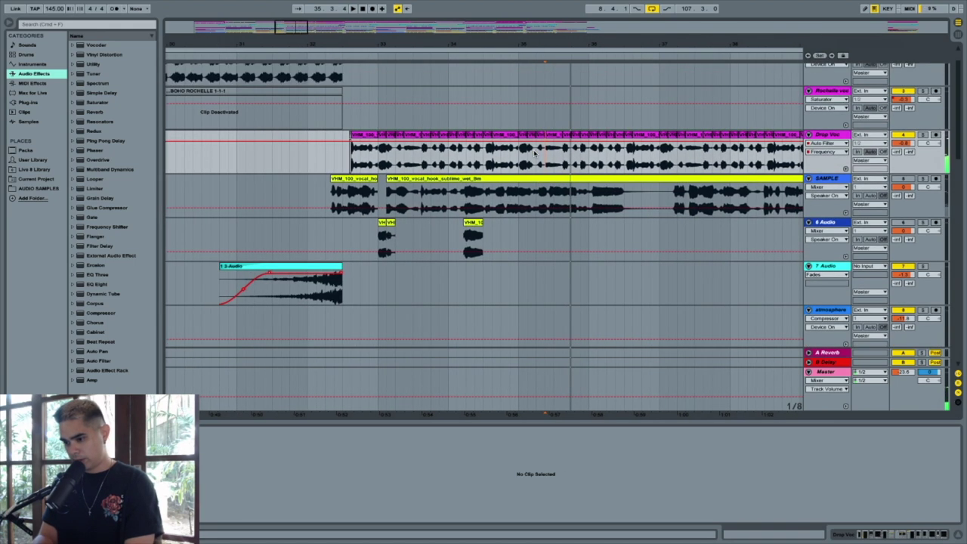
scroll(534, 152, right, 6)
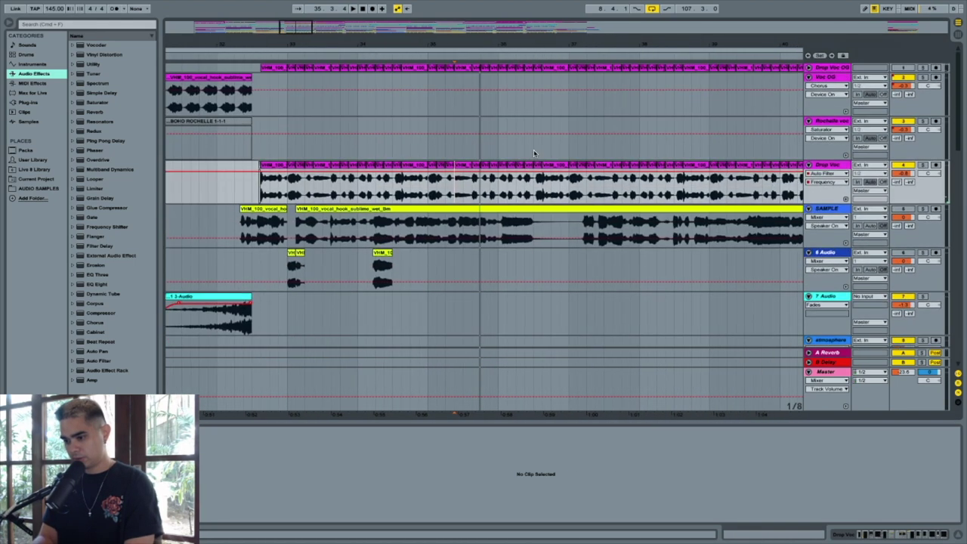
scroll(534, 152, down, 6)
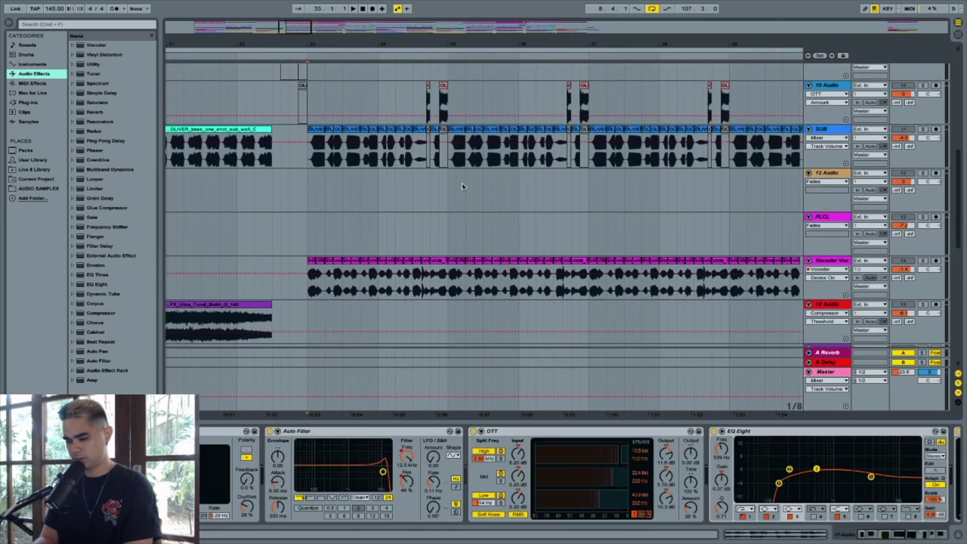
scroll(463, 187, up, 3)
scroll(462, 187, down, 3)
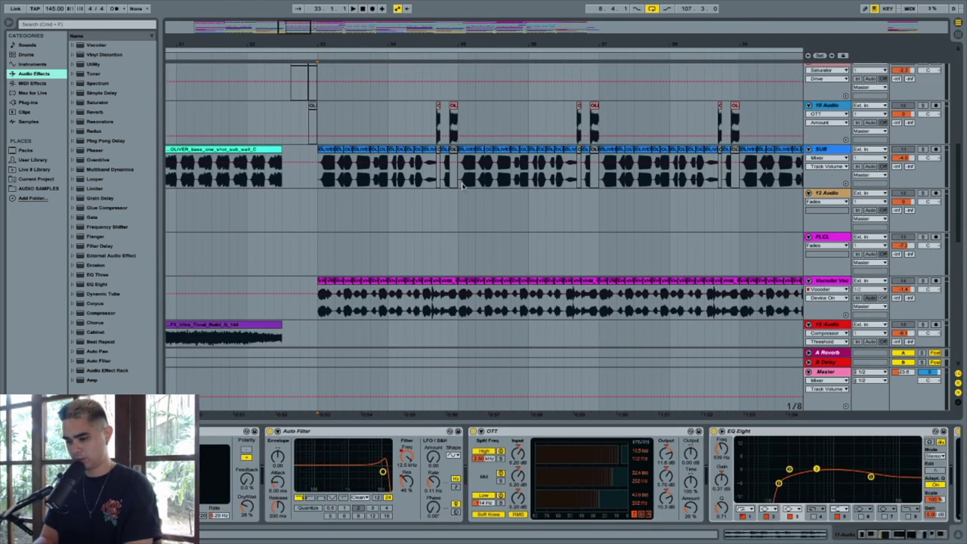
key(space)
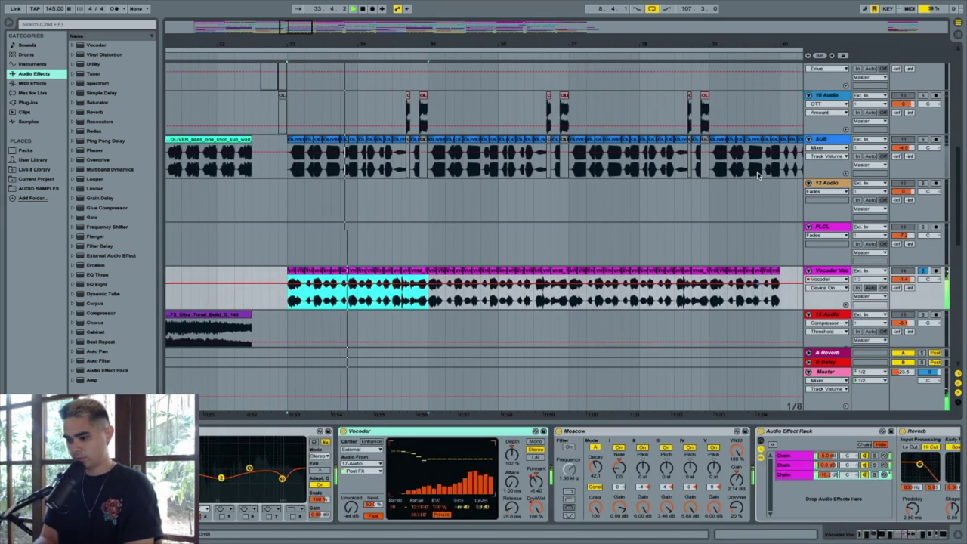
Step: Bypass the Vocoder device on the Vocoder Voc track during playback and re-enable it to compare the sound
scroll(767, 173, down, 1)
scroll(766, 172, left, 1)
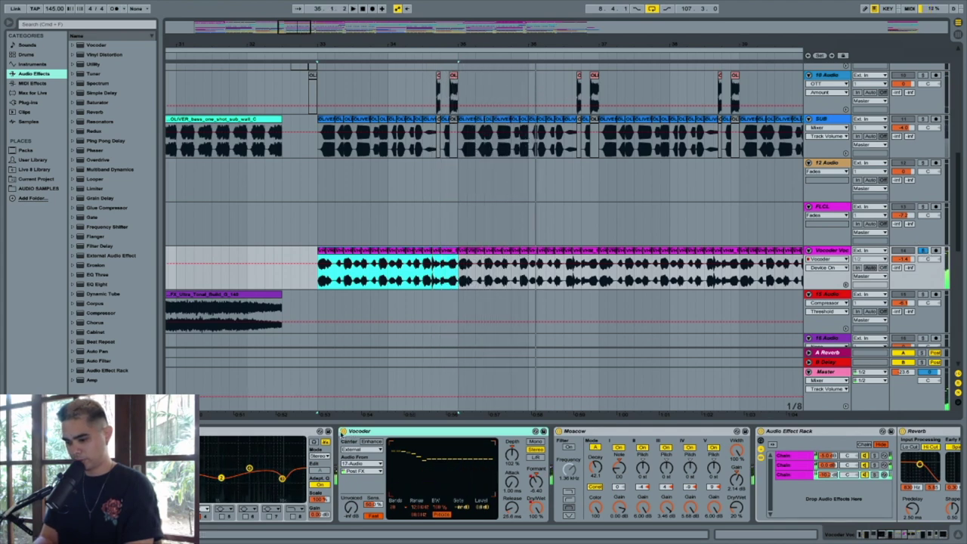
click(343, 431)
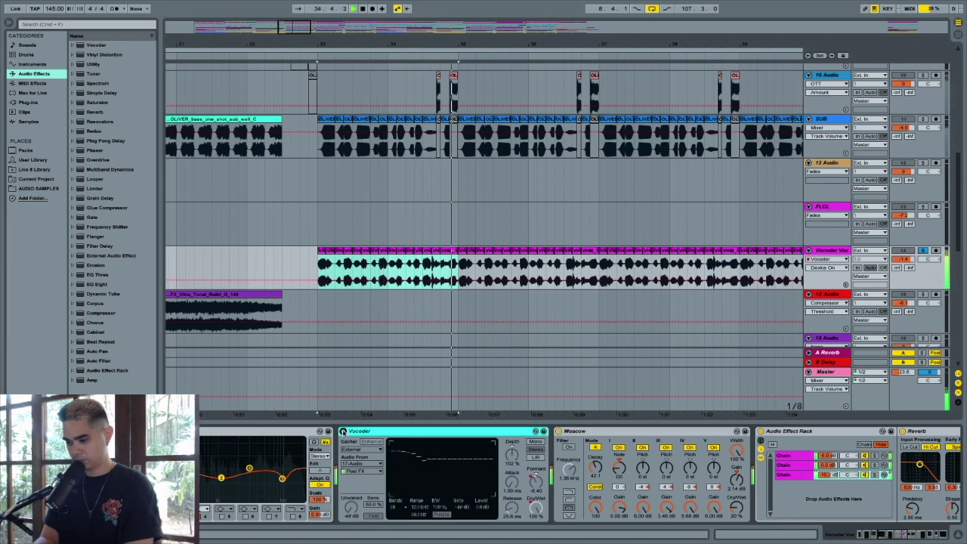
click(343, 431)
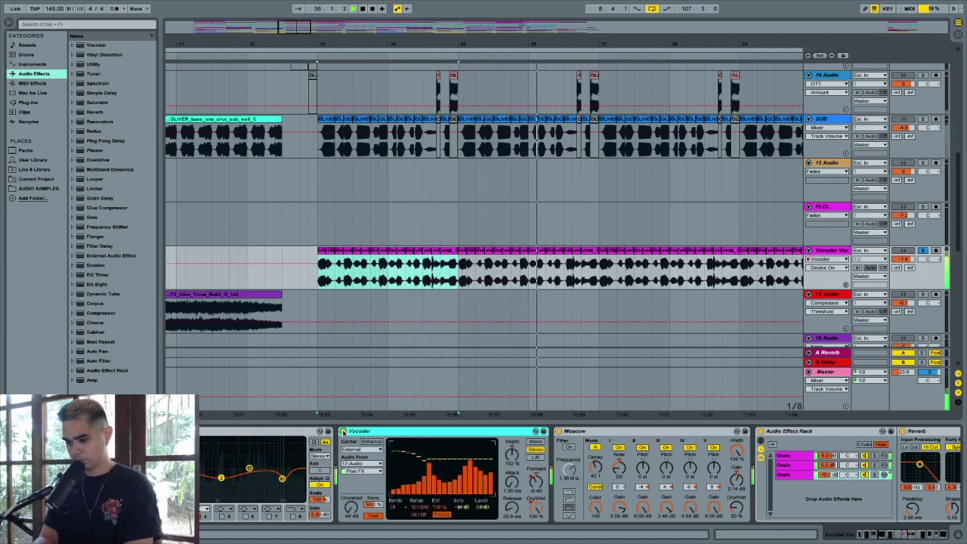
Step: Review the Vocoder Voc effect chain from OTT and Amp through Vocoder, Reverb and Compressor to the final EQ Eight
scroll(468, 480, left, 6)
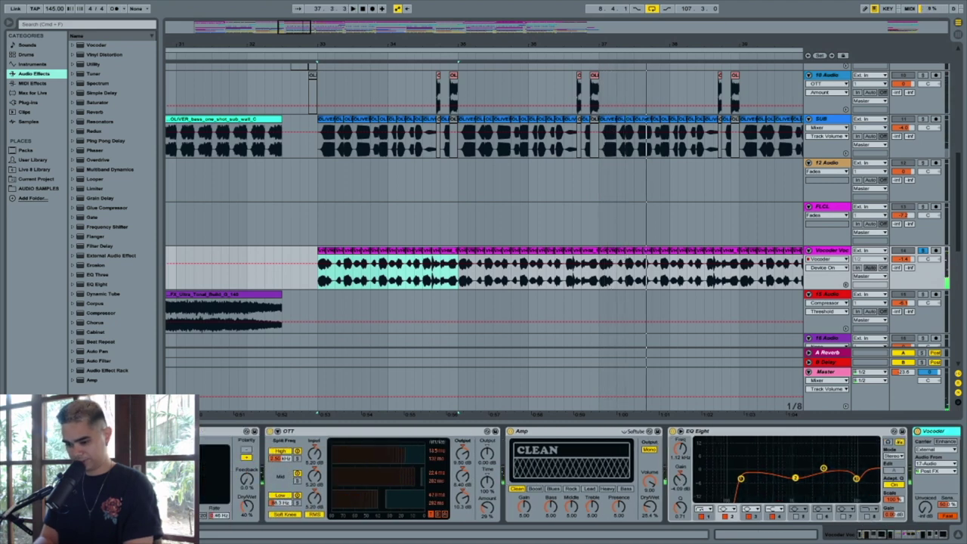
scroll(496, 476, right, 3)
scroll(427, 474, right, 10)
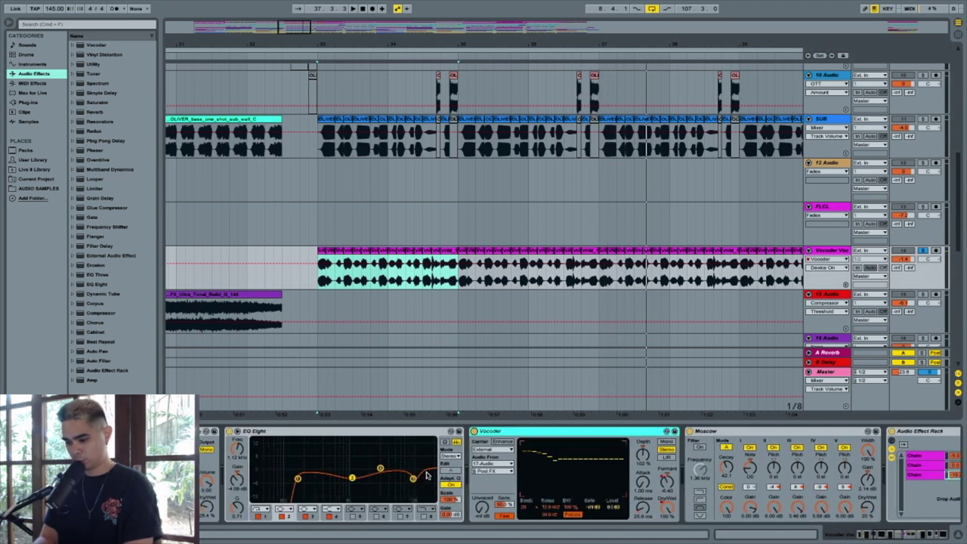
scroll(373, 456, right, 5)
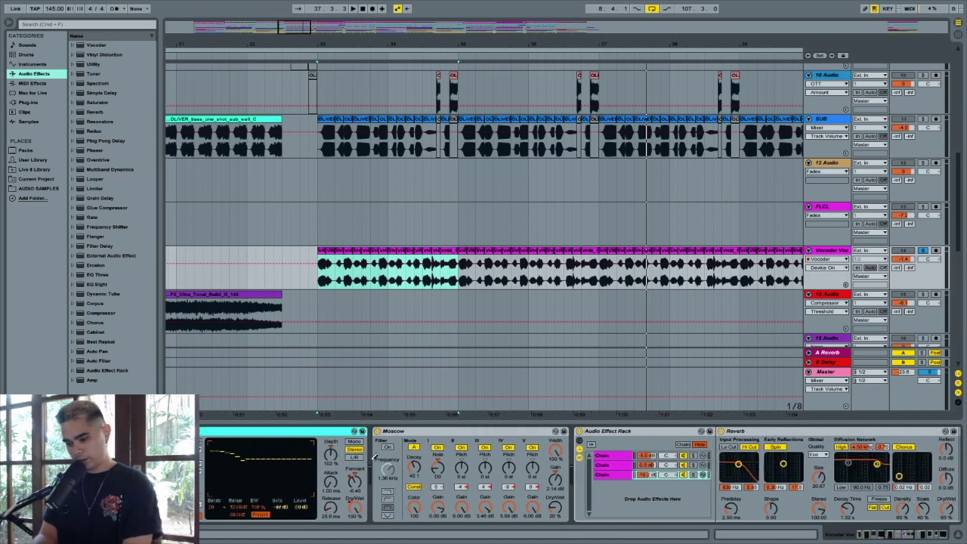
scroll(372, 468, right, 6)
scroll(372, 472, left, 3)
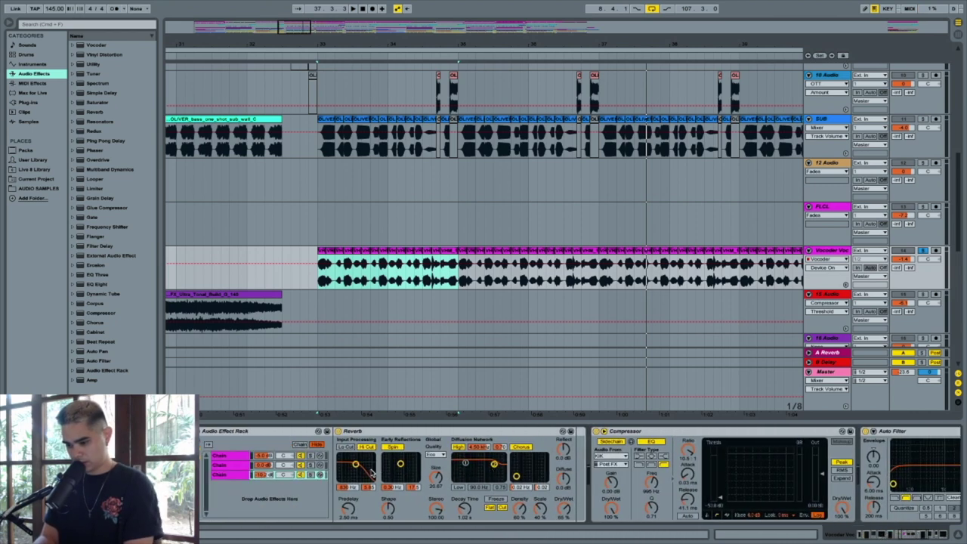
scroll(408, 466, right, 10)
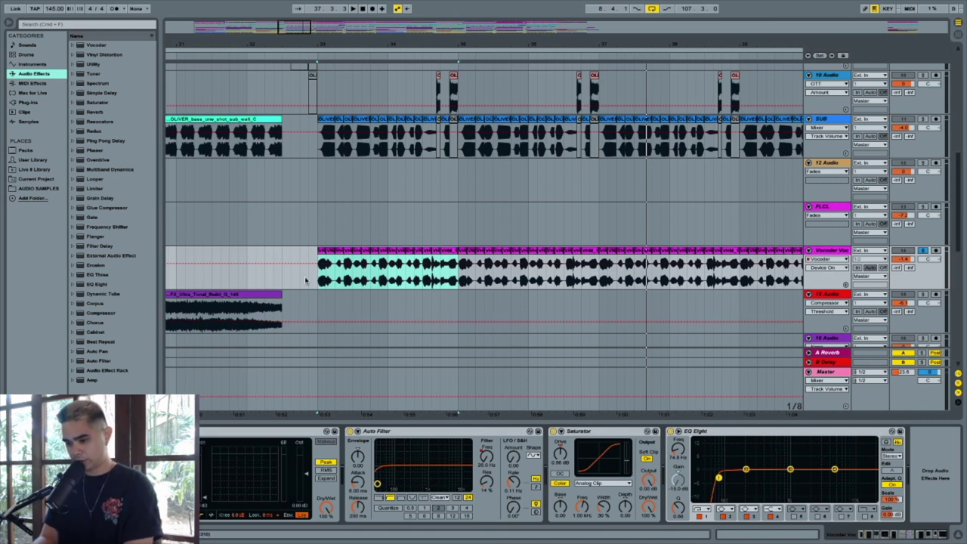
Step: Unsolo Vocoder Voc and play the full drop from bar 33 while viewing the Drop Voc and SAMPLE tracks
scroll(299, 293, down, 2)
scroll(299, 293, right, 2)
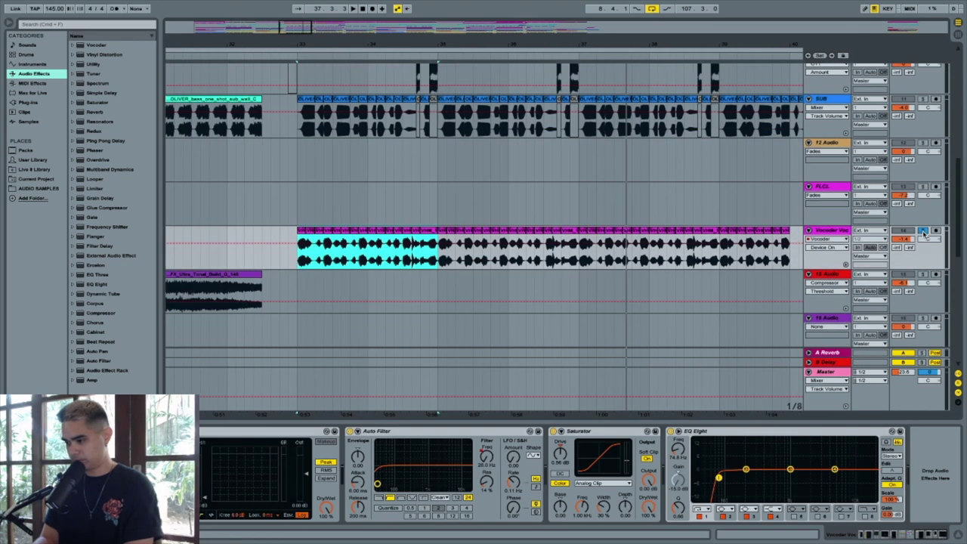
scroll(594, 220, down, 2)
scroll(594, 221, left, 3)
scroll(594, 221, up, 5)
scroll(594, 221, right, 2)
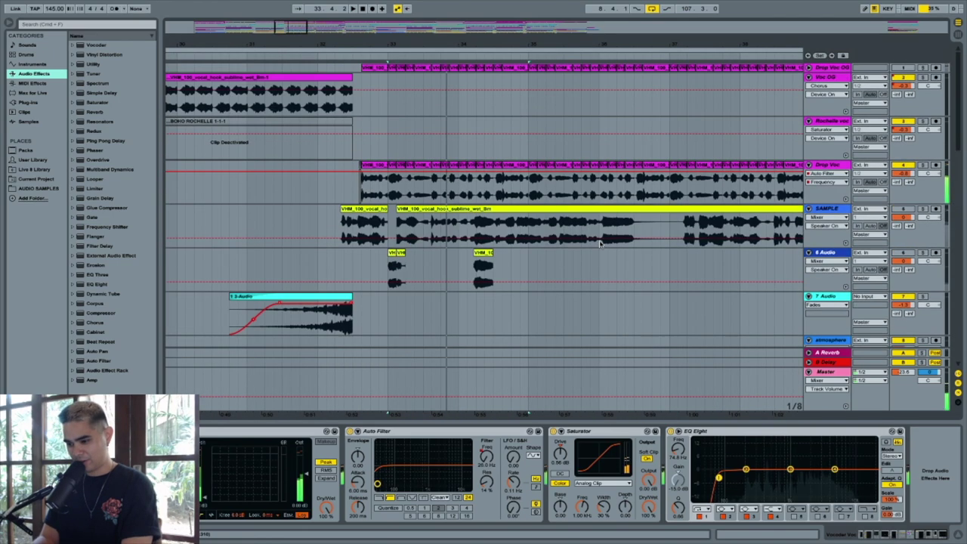
scroll(600, 243, down, 1)
scroll(600, 242, right, 1)
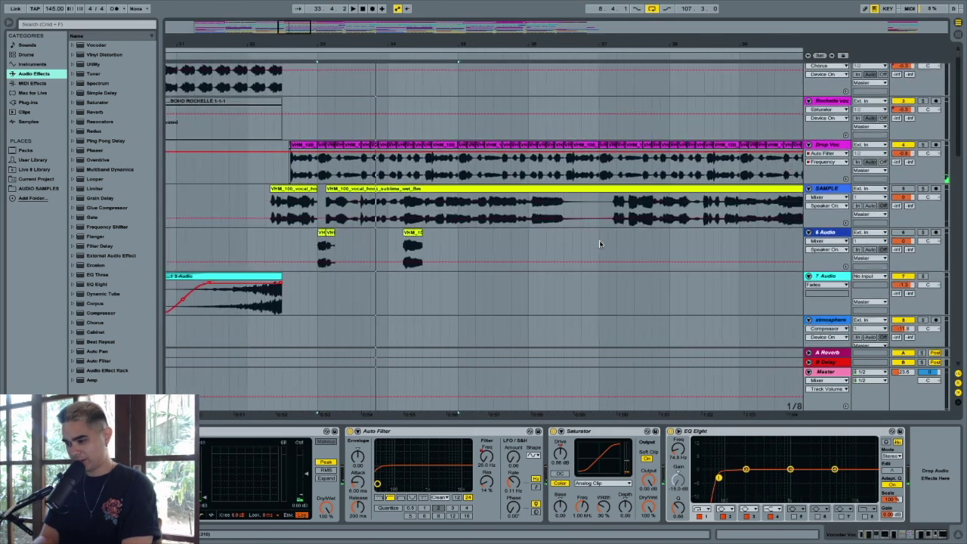
scroll(599, 242, right, 3)
scroll(600, 242, left, 4)
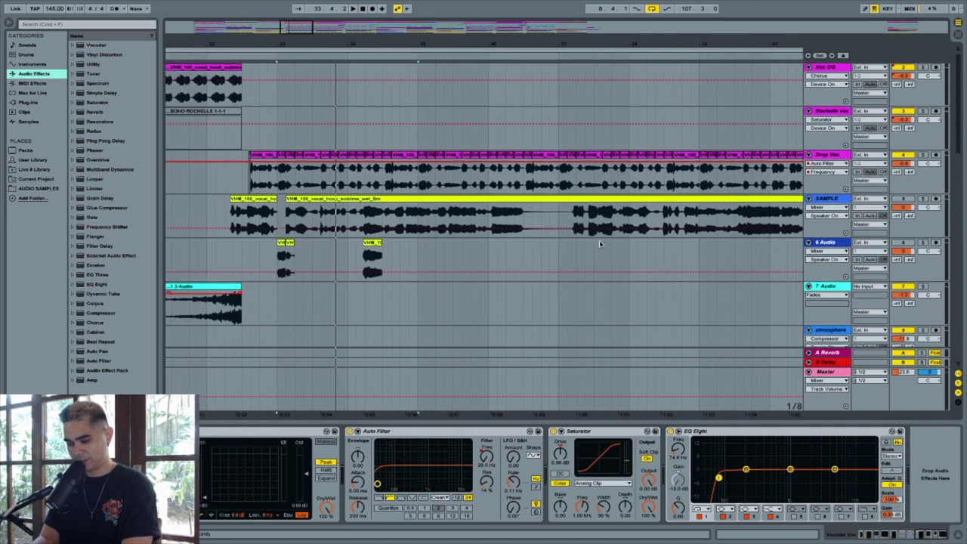
Step: Close the gap in the SAMPLE track so its hook clip starts at 33.1.1, then solo Drop Voc at its first chop
scroll(600, 243, left, 1)
click(378, 200)
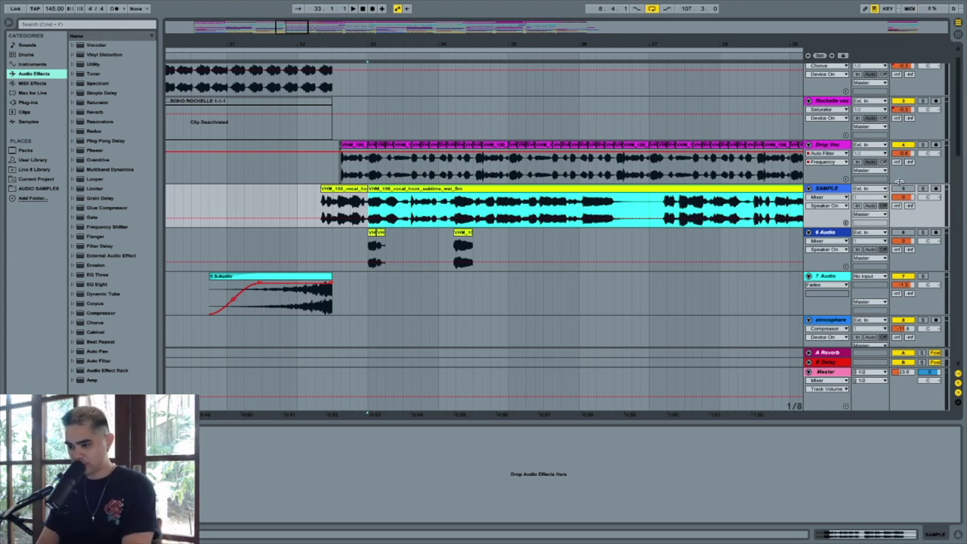
click(922, 144)
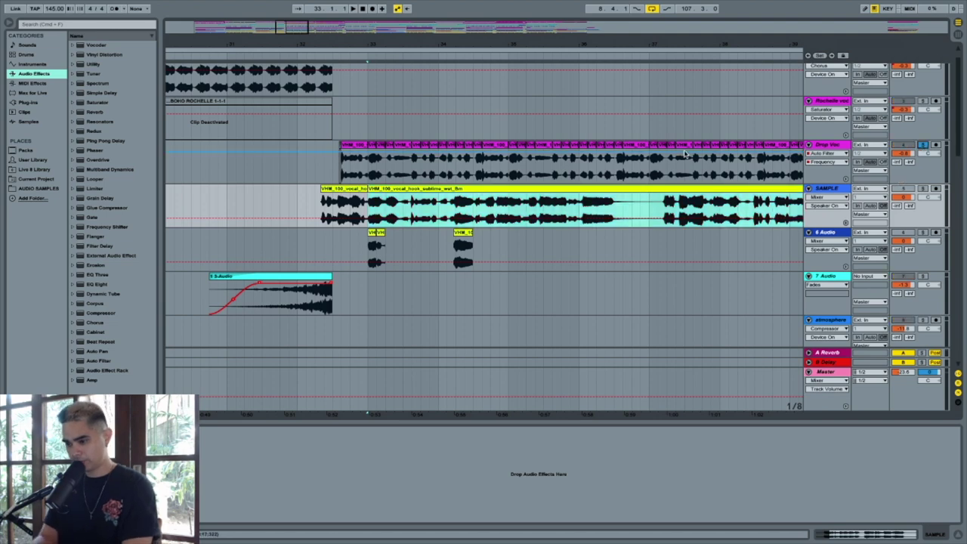
click(341, 171)
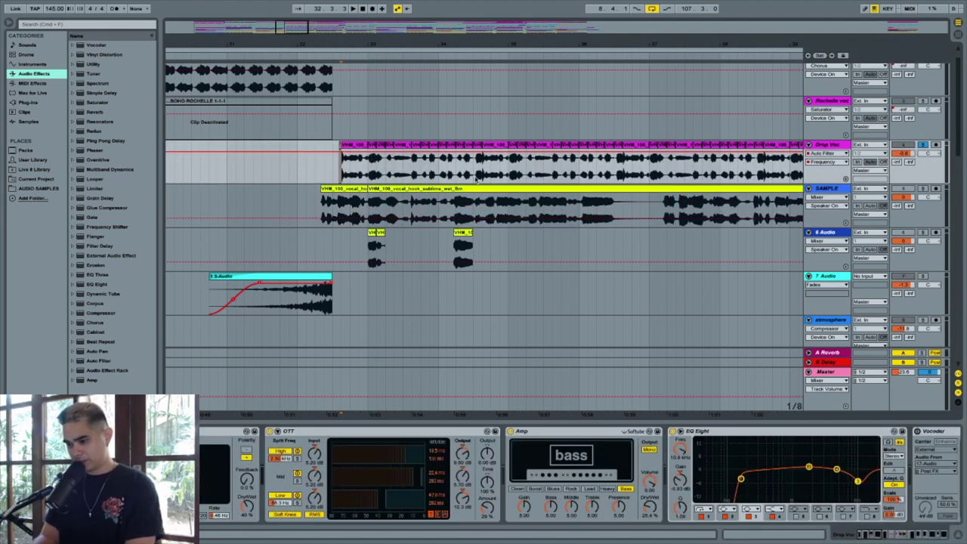
Step: Select the two-bar chop pattern from 33.1.1 to 35.1.1 on Drop Voc and play it solo
scroll(483, 182, right, 5)
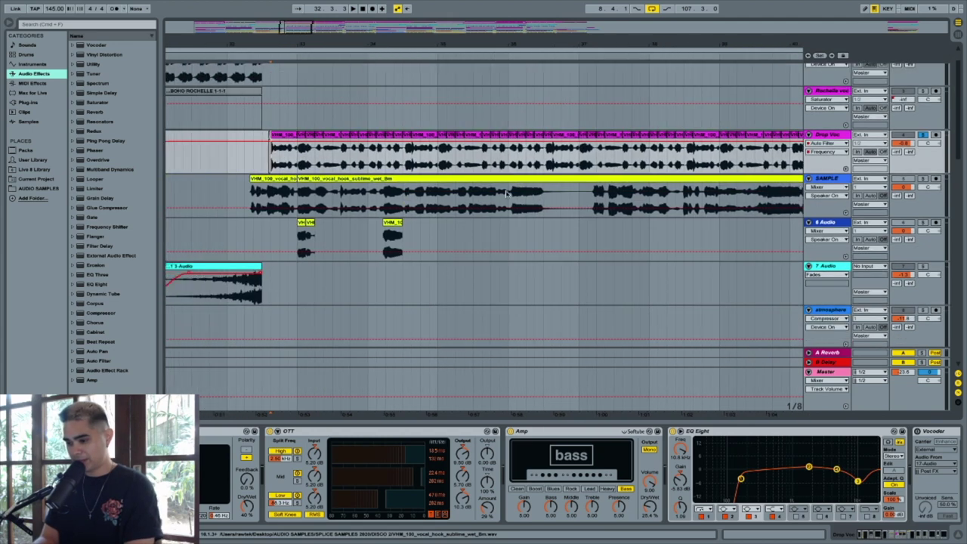
scroll(505, 193, left, 5)
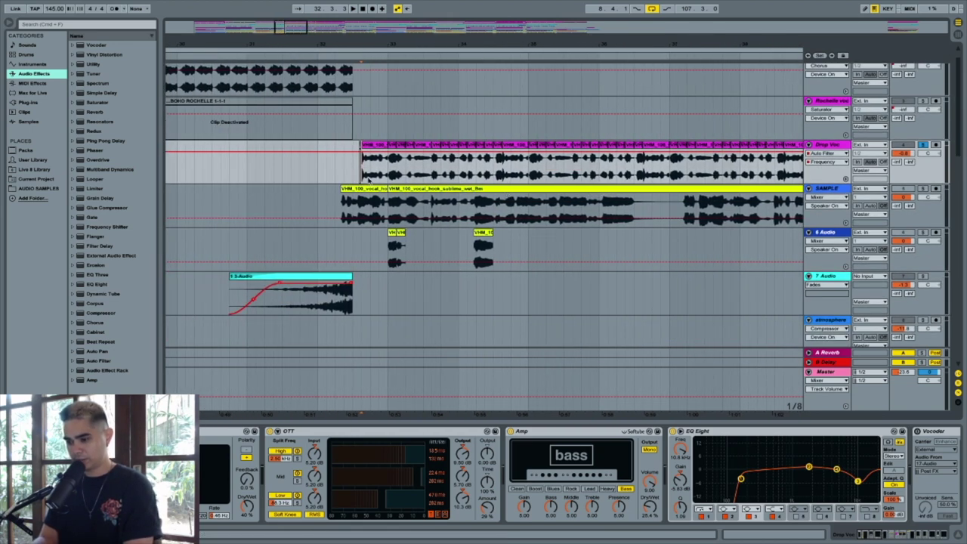
drag(388, 167, 529, 167)
scroll(442, 177, right, 5)
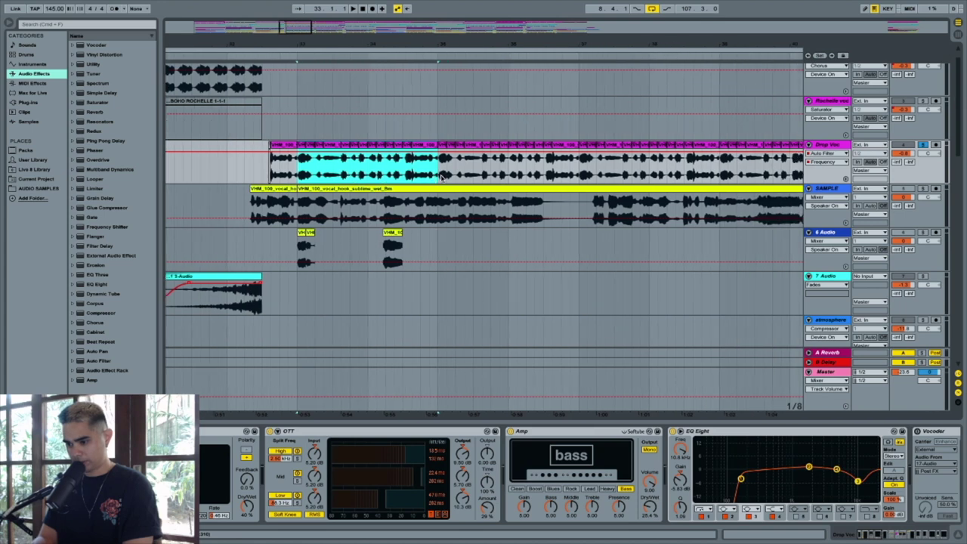
scroll(442, 177, right, 8)
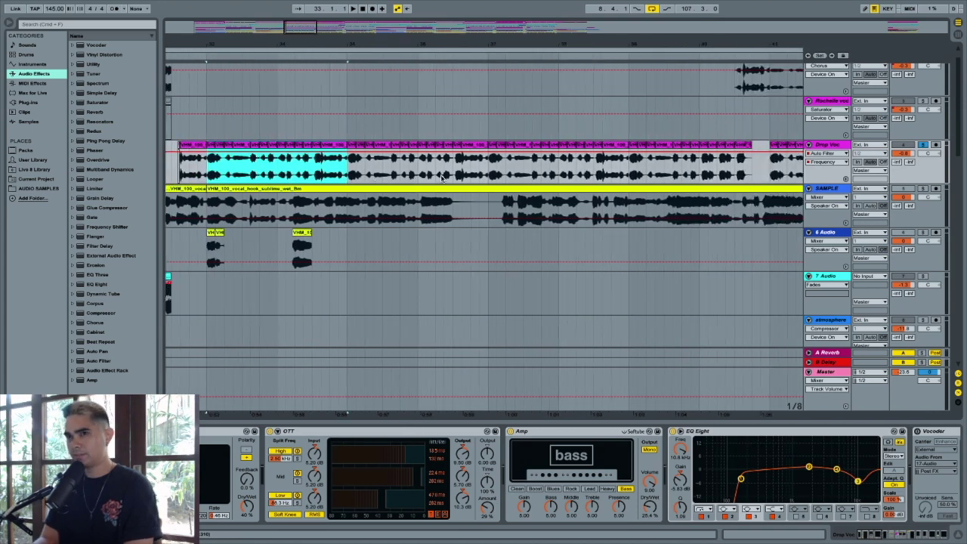
scroll(442, 176, left, 12)
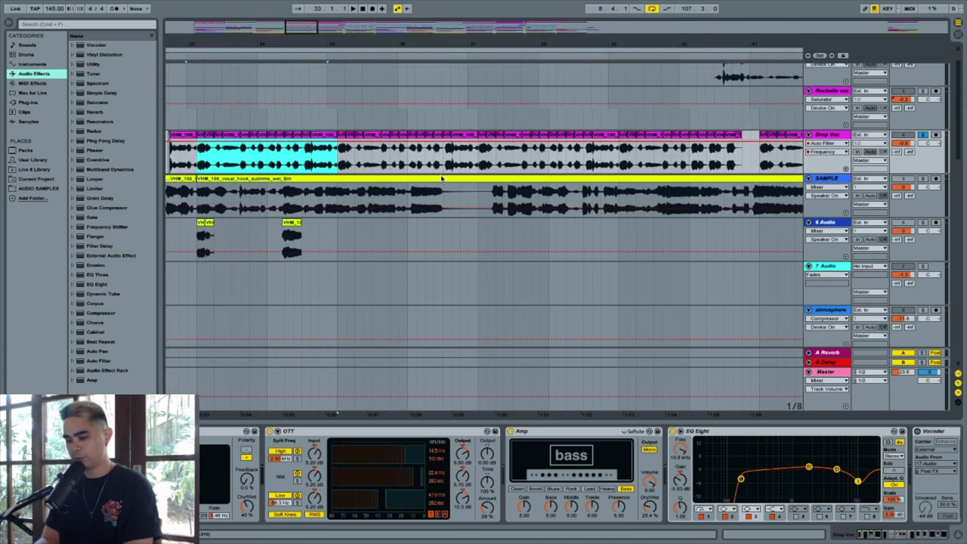
scroll(442, 177, up, 1)
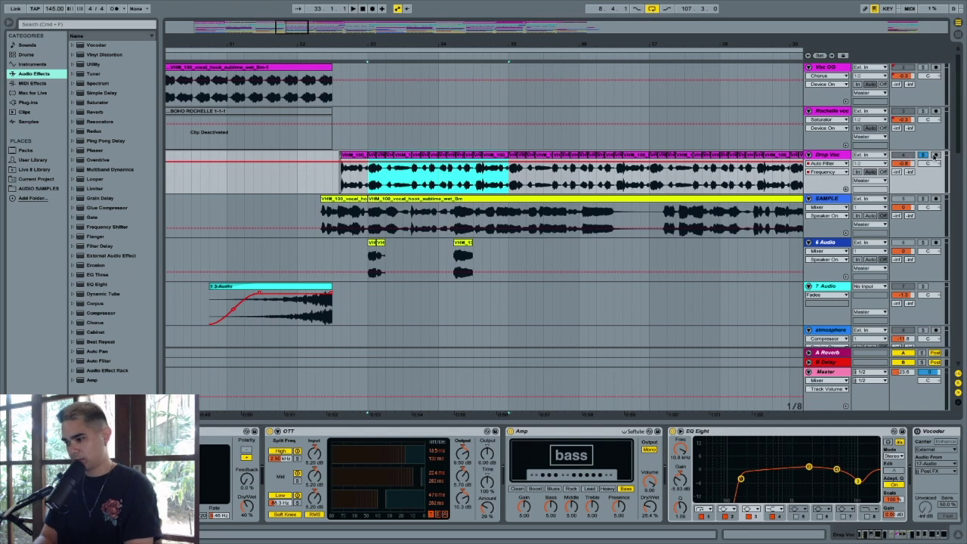
scroll(402, 191, right, 6)
scroll(402, 191, left, 5)
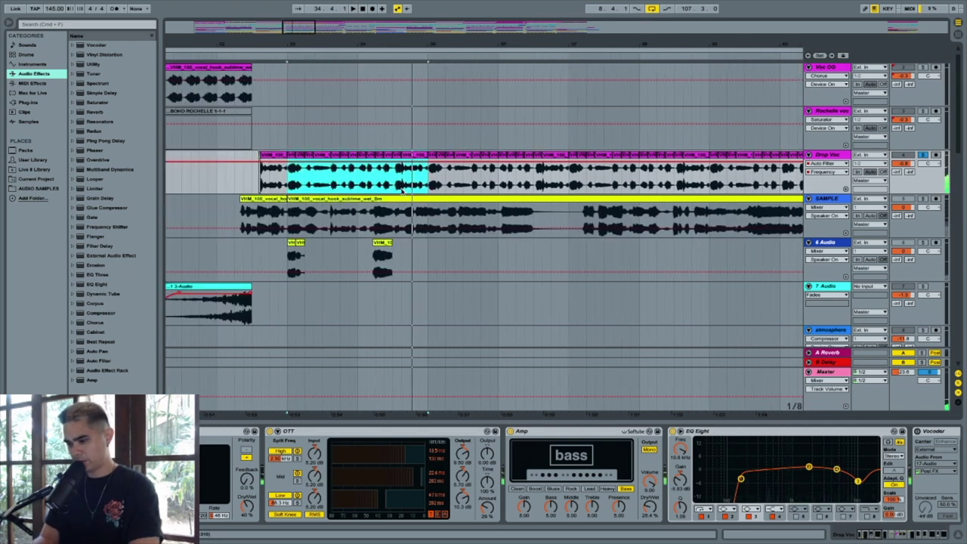
scroll(402, 191, right, 5)
scroll(401, 191, left, 7)
scroll(402, 191, down, 1)
scroll(401, 192, right, 5)
scroll(402, 191, down, 1)
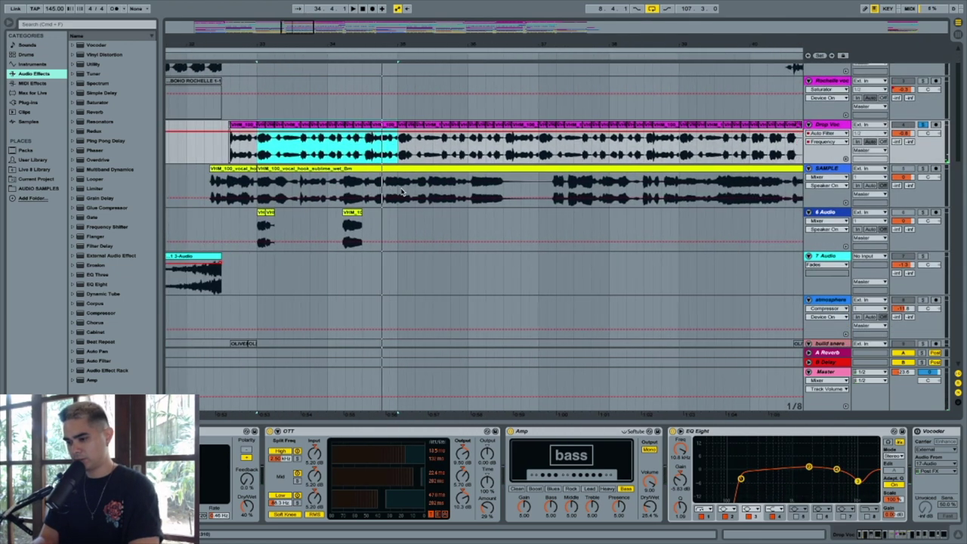
scroll(402, 191, up, 1)
scroll(402, 191, left, 2)
scroll(402, 191, right, 2)
scroll(401, 191, left, 4)
scroll(402, 191, up, 1)
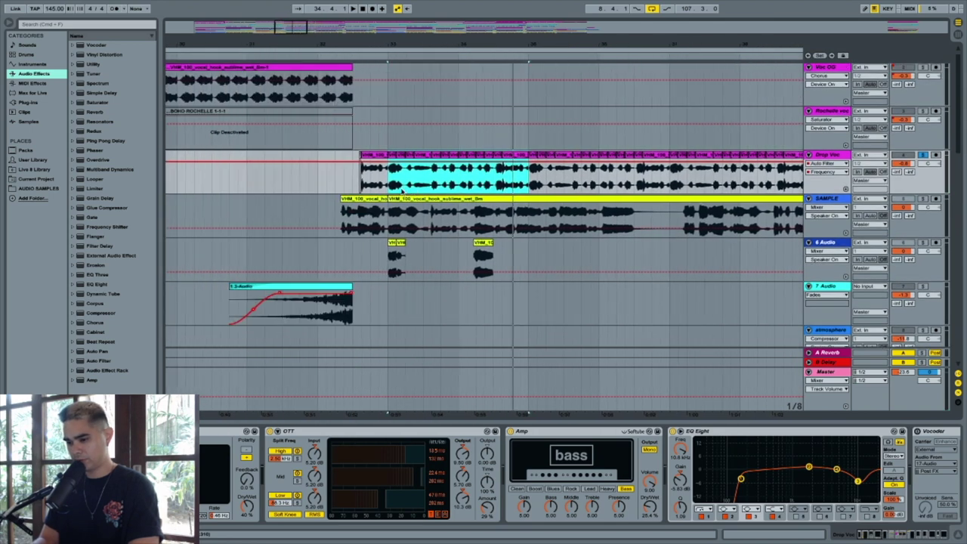
scroll(401, 191, right, 6)
scroll(402, 192, right, 2)
scroll(401, 191, down, 1)
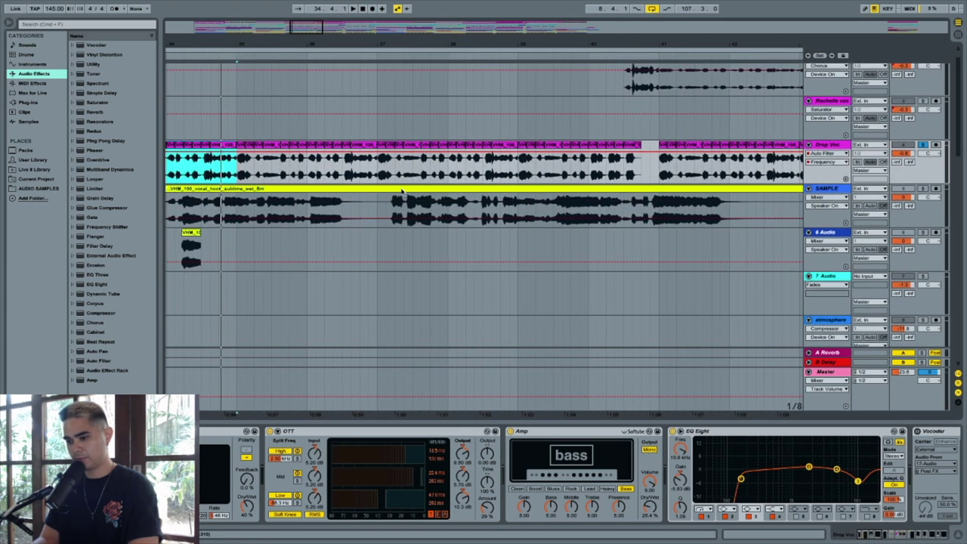
scroll(402, 191, left, 6)
scroll(402, 191, right, 2)
scroll(402, 191, right, 8)
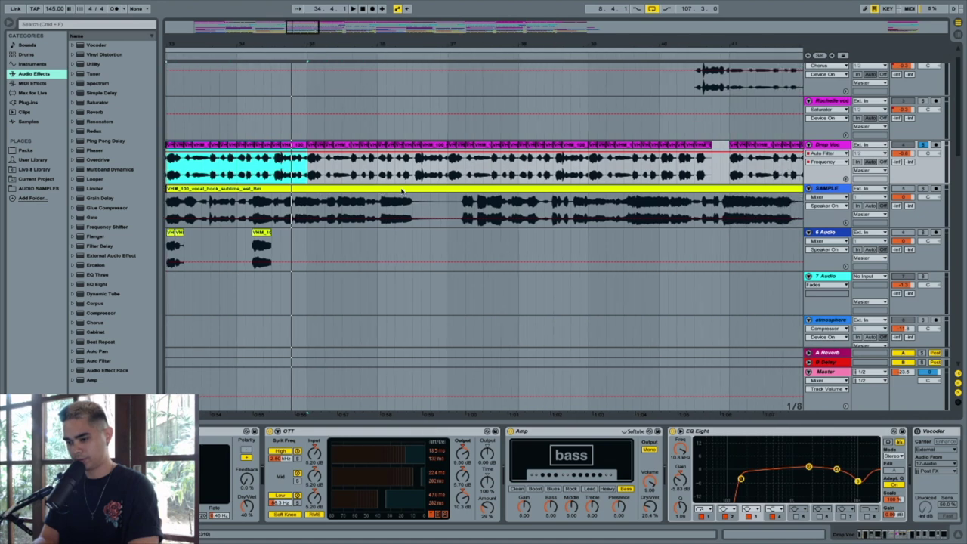
Step: Compare the chopped Drop Voc clips with the original hook on the SAMPLE track around bars 31 to 41
scroll(402, 191, left, 4)
scroll(401, 191, left, 8)
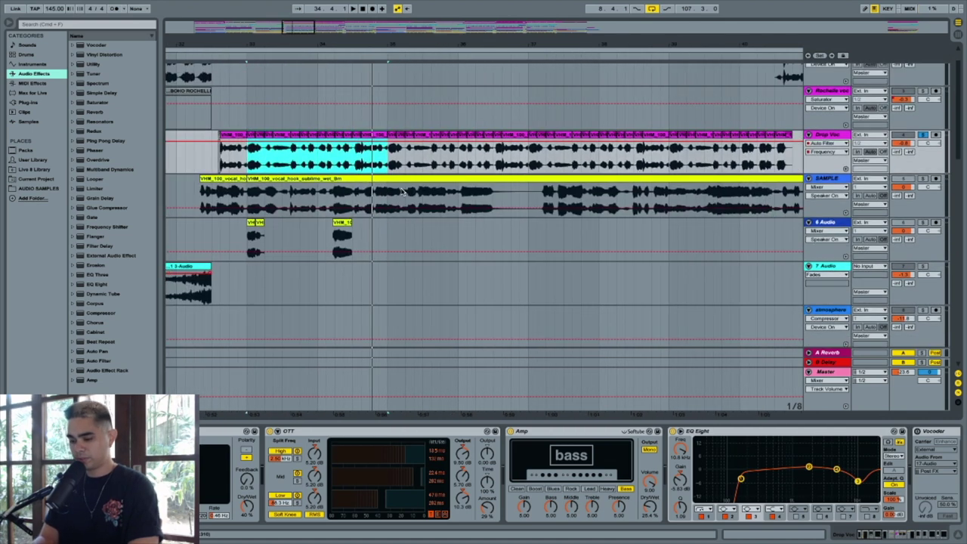
scroll(402, 191, right, 3)
scroll(401, 191, left, 8)
scroll(401, 191, left, 3)
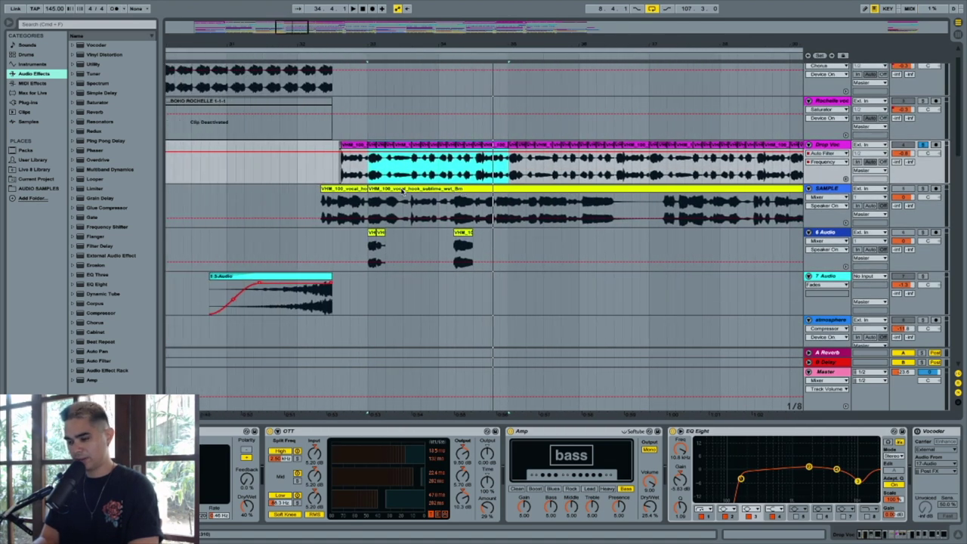
scroll(402, 191, up, 1)
scroll(402, 191, right, 3)
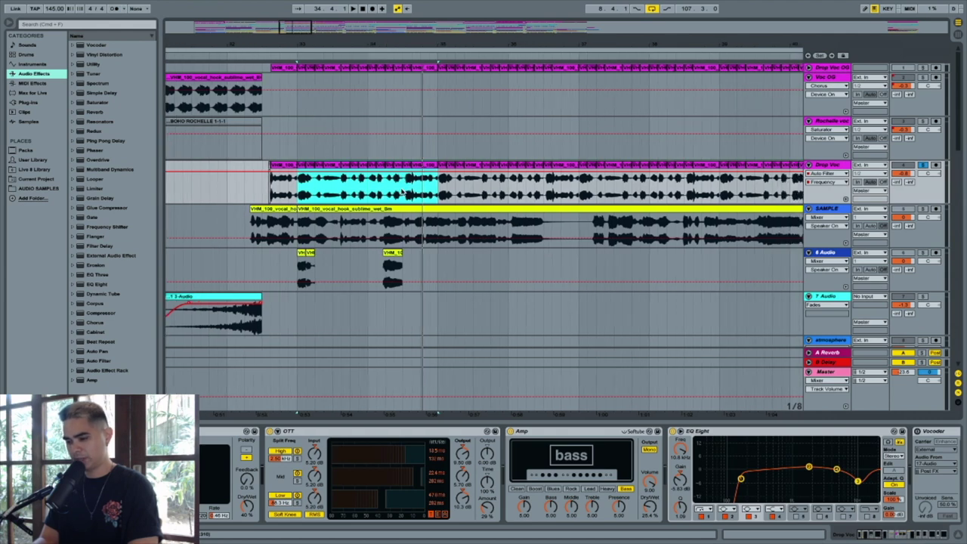
scroll(401, 191, right, 2)
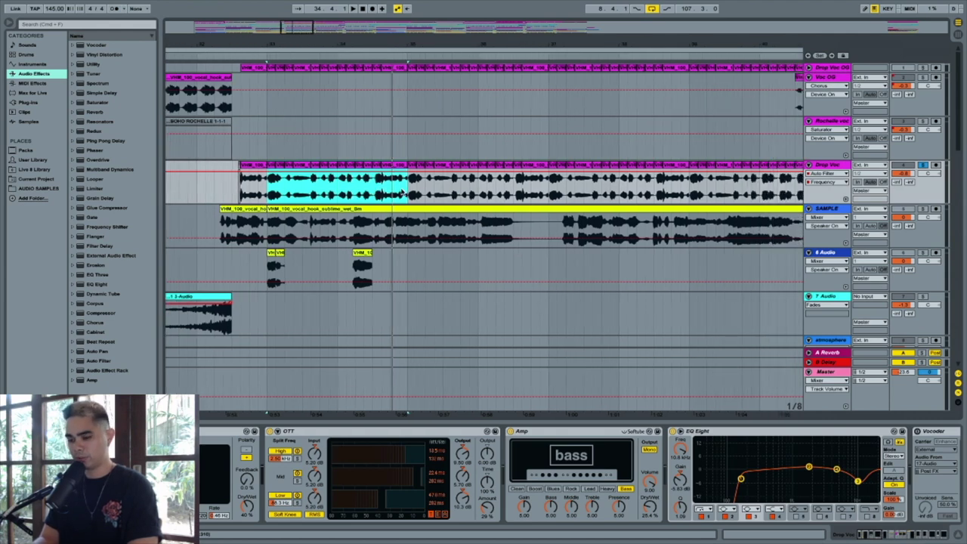
scroll(401, 191, right, 3)
Step: Unsolo Drop Voc and play the chops in the full mix from bar 33
click(922, 164)
scroll(587, 209, right, 2)
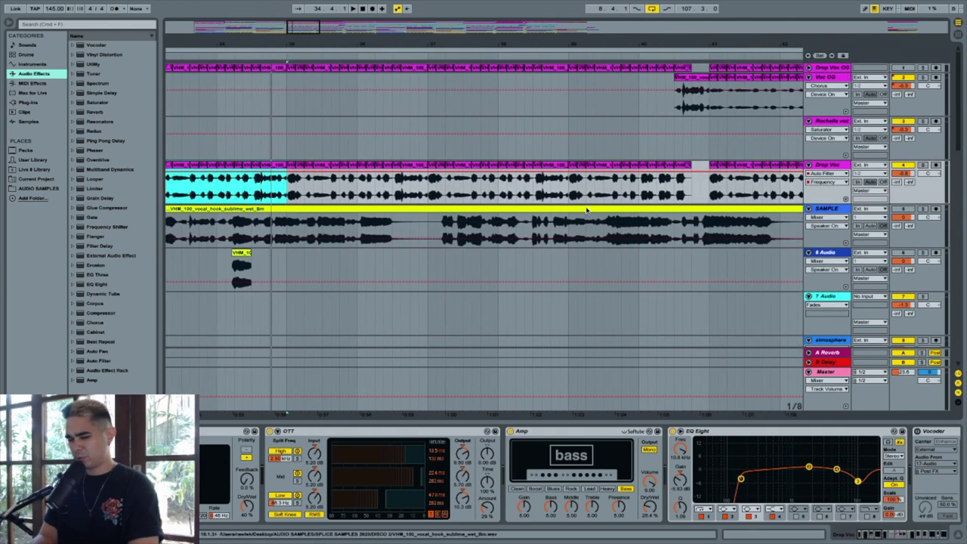
scroll(586, 209, left, 4)
scroll(587, 209, right, 4)
scroll(586, 210, left, 6)
scroll(586, 210, down, 1)
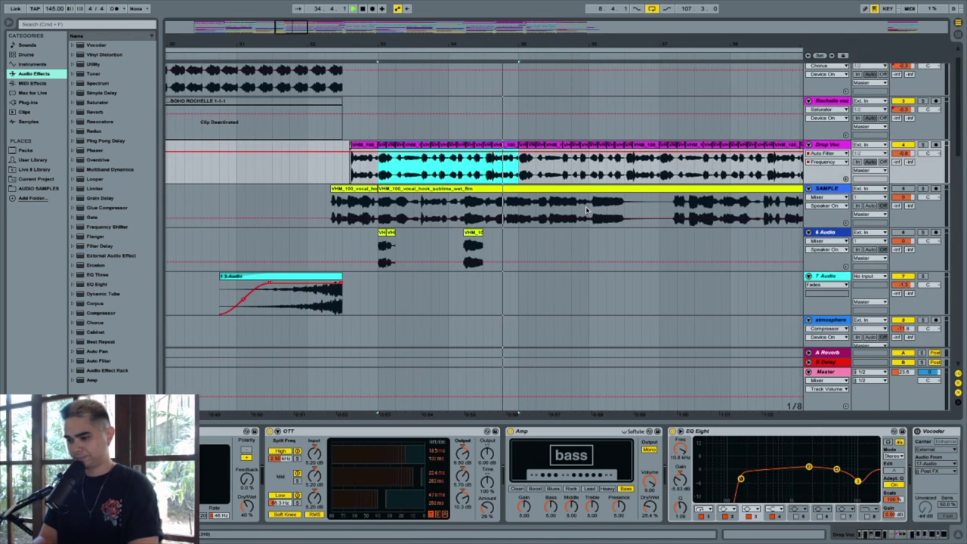
key(space)
scroll(540, 233, right, 3)
scroll(540, 232, left, 3)
scroll(541, 236, up, 1)
scroll(541, 236, right, 1)
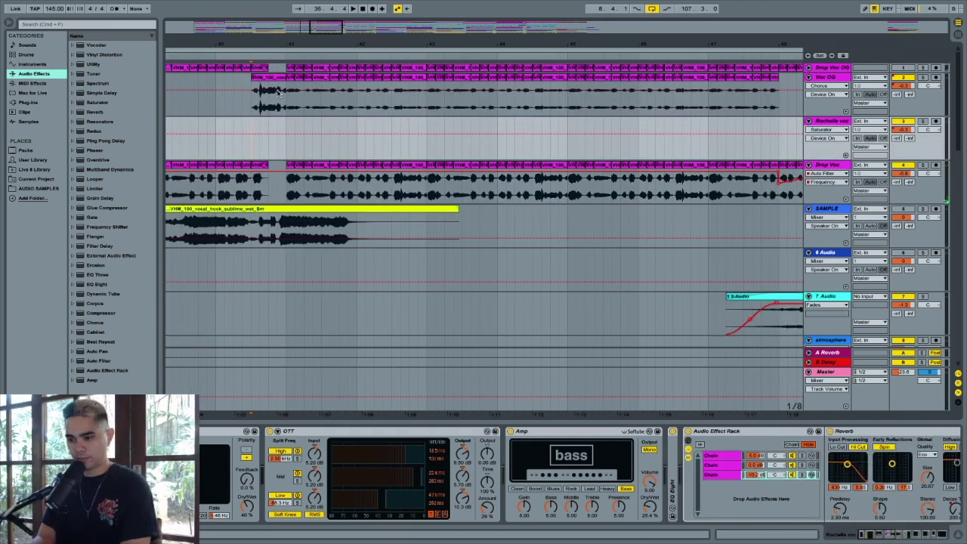
Step: Select about three bars of Voc OG from 41.1.1 and play them solo, first alone and again with Drop Voc soloed too
drag(285, 94, 487, 117)
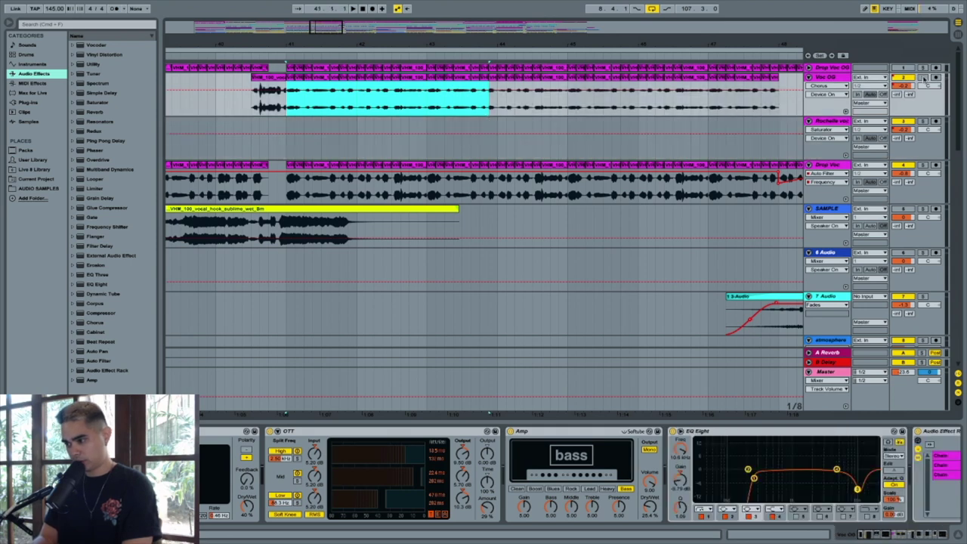
key(space)
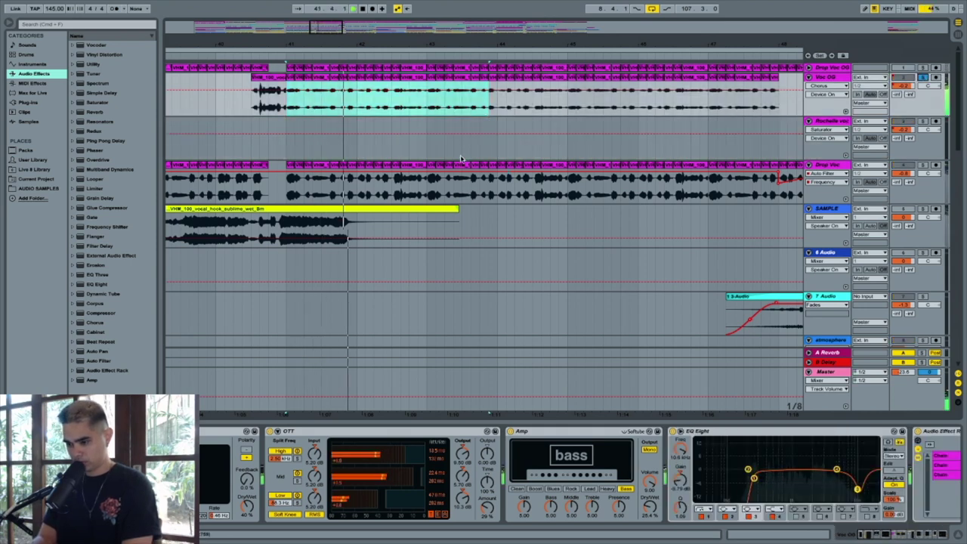
key(space)
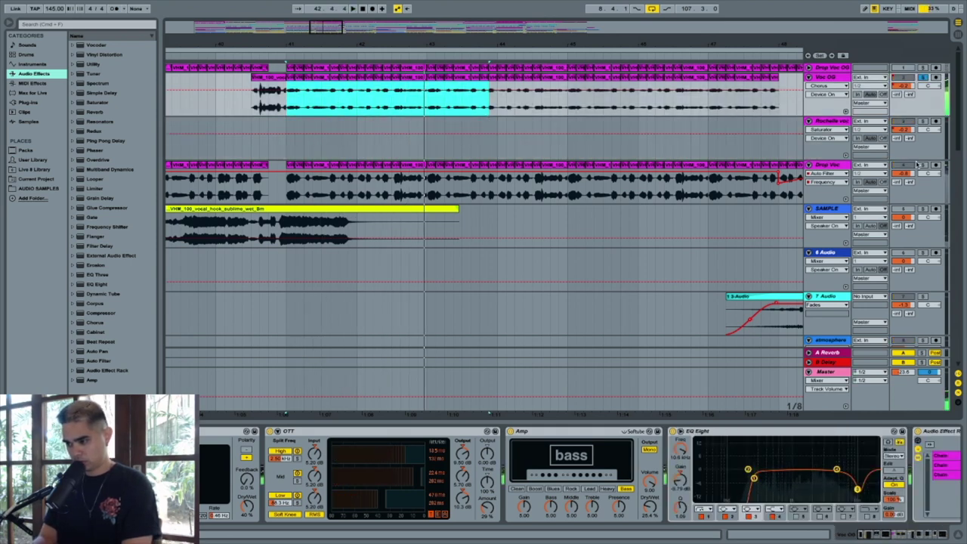
click(921, 164)
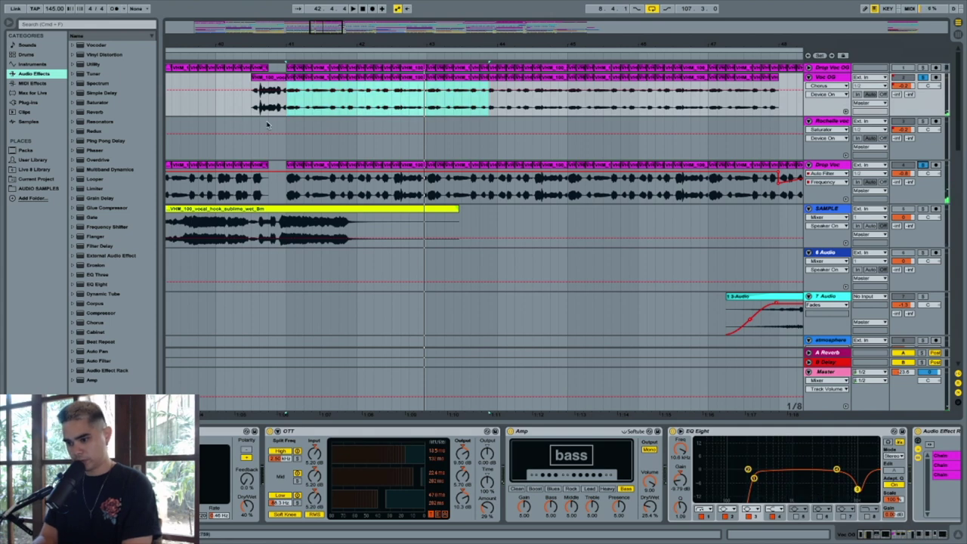
key(space)
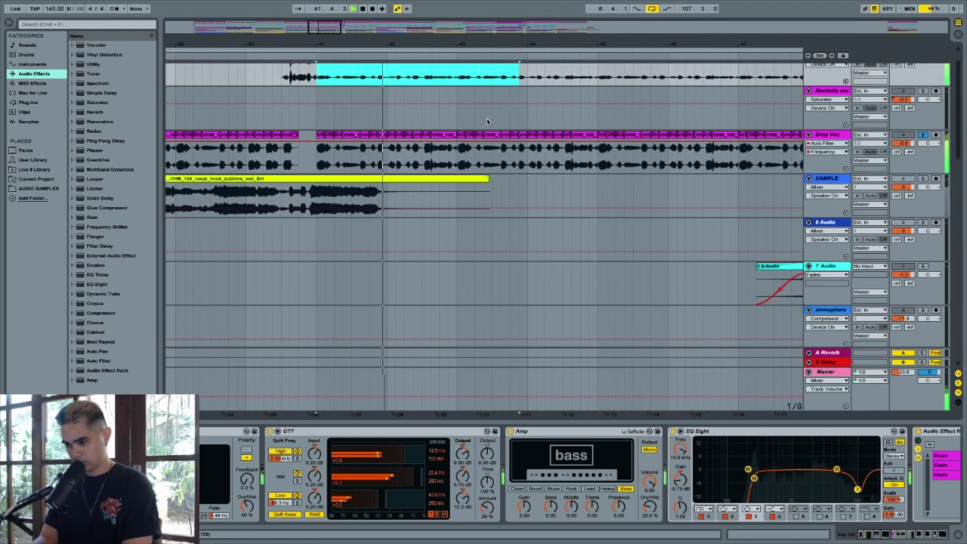
Step: Add Vocoder Voc to the soloed vocal layers and play them together from bar 41
scroll(486, 119, down, 8)
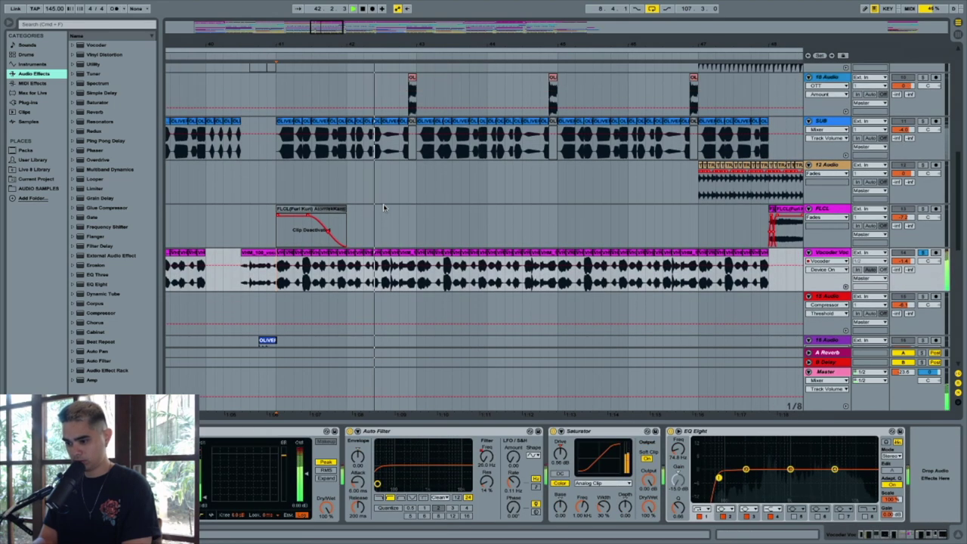
scroll(384, 208, down, 1)
scroll(384, 208, up, 3)
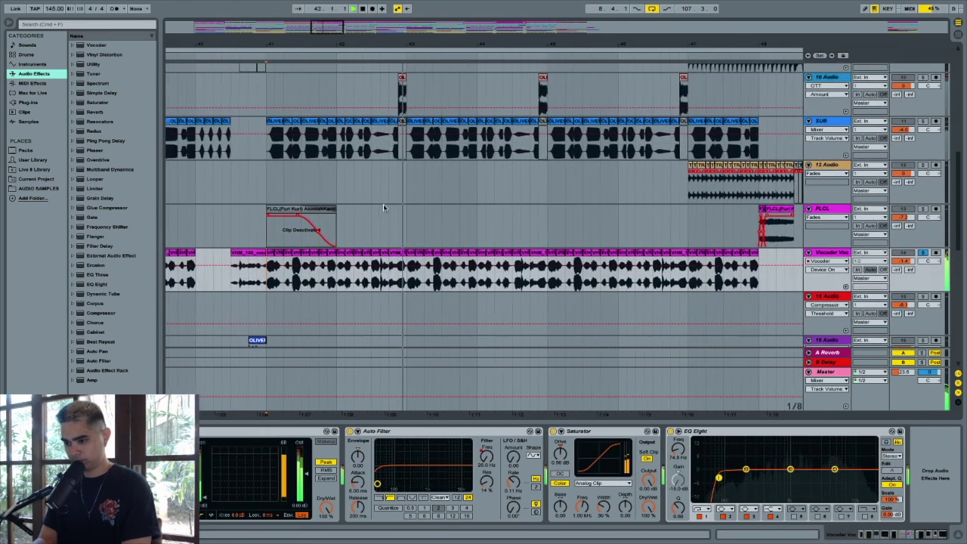
scroll(383, 206, down, 1)
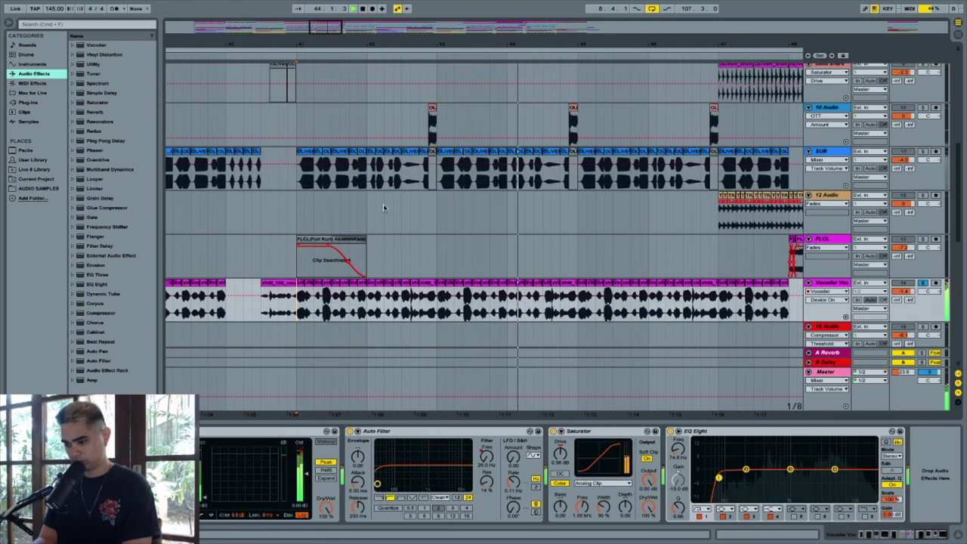
scroll(382, 205, down, 1)
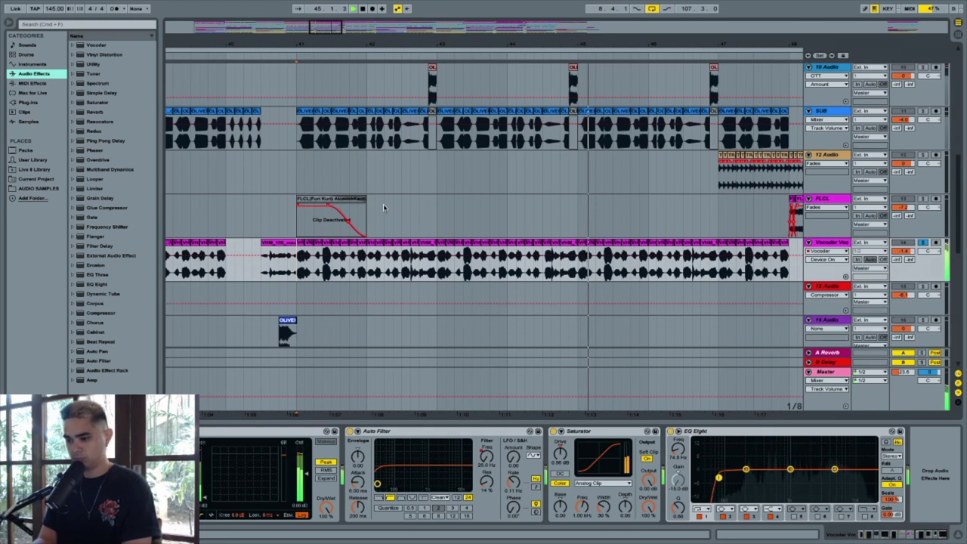
Step: Show the clip fades on the Drop Voc track in close-up at the chops starting at 41.1.1
scroll(382, 208, up, 5)
click(625, 172)
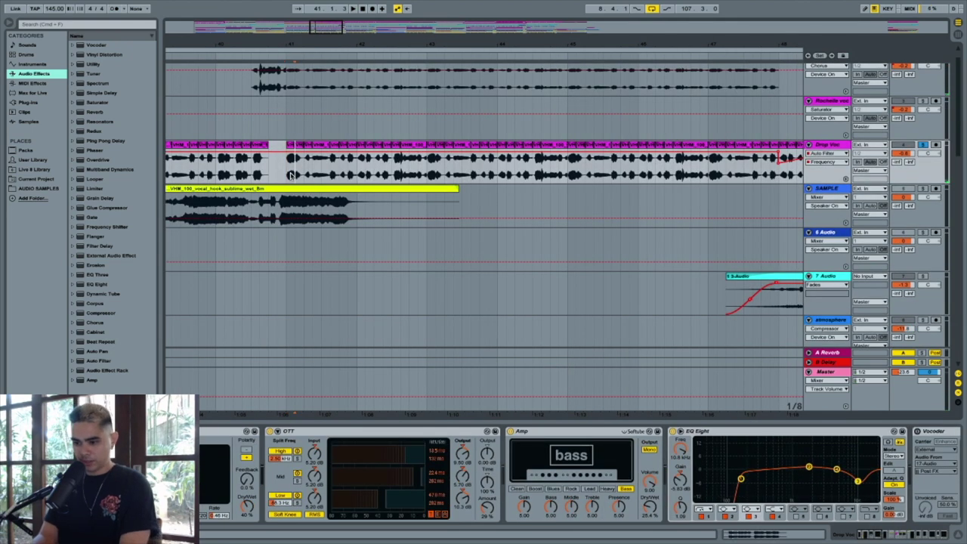
key(space)
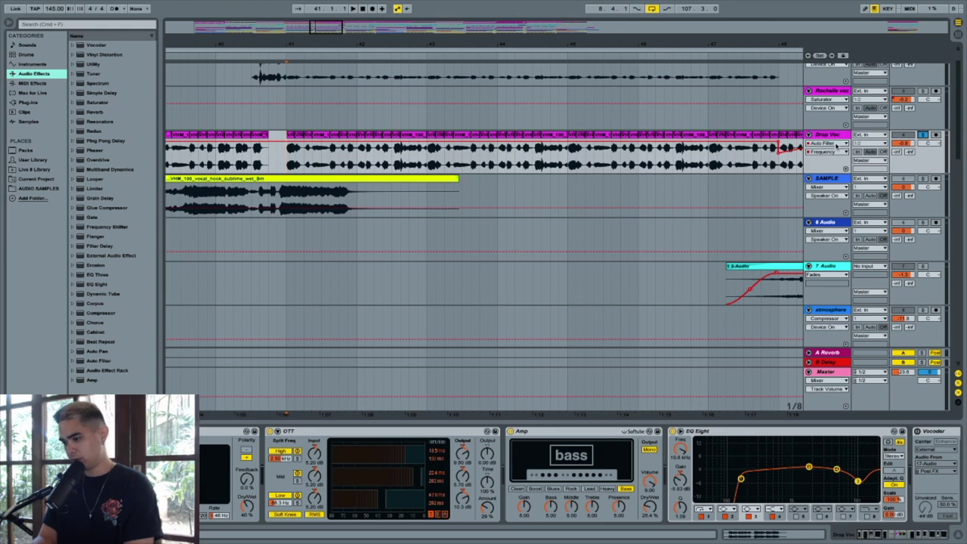
click(836, 144)
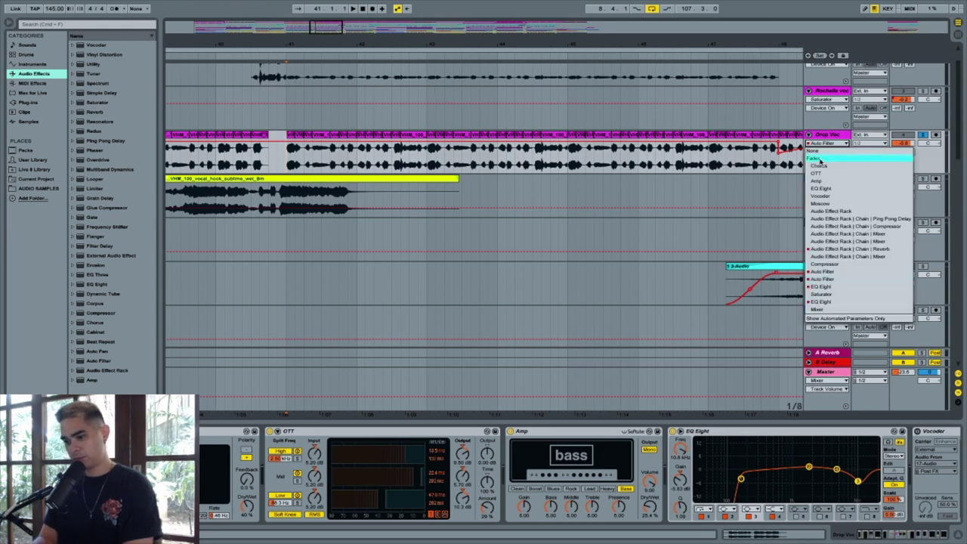
click(819, 161)
key(plus)
key(plus)
key(plus)
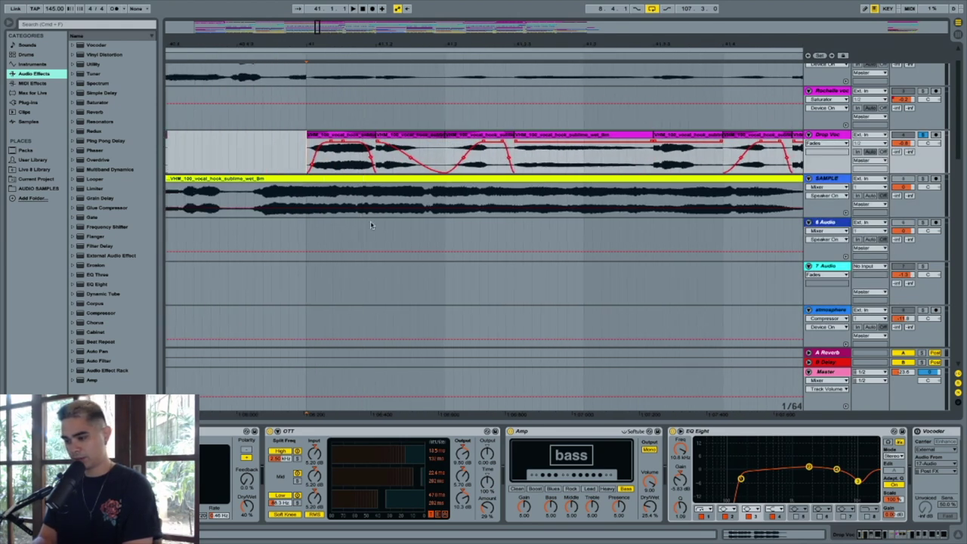
Step: Select the first two Drop Voc chops from 41.1.1 to 41.2.1, inspect their fade curves and play them
click(311, 151)
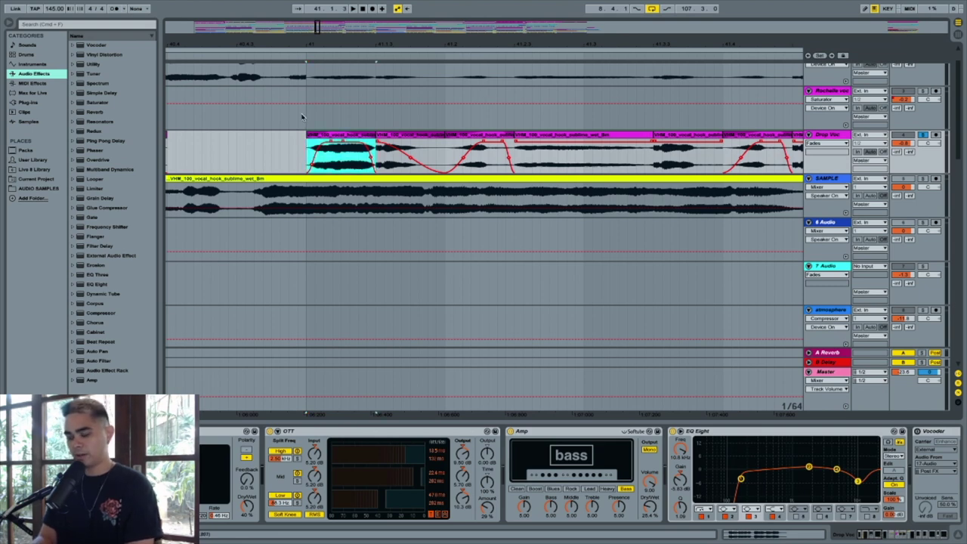
shift+click(415, 159)
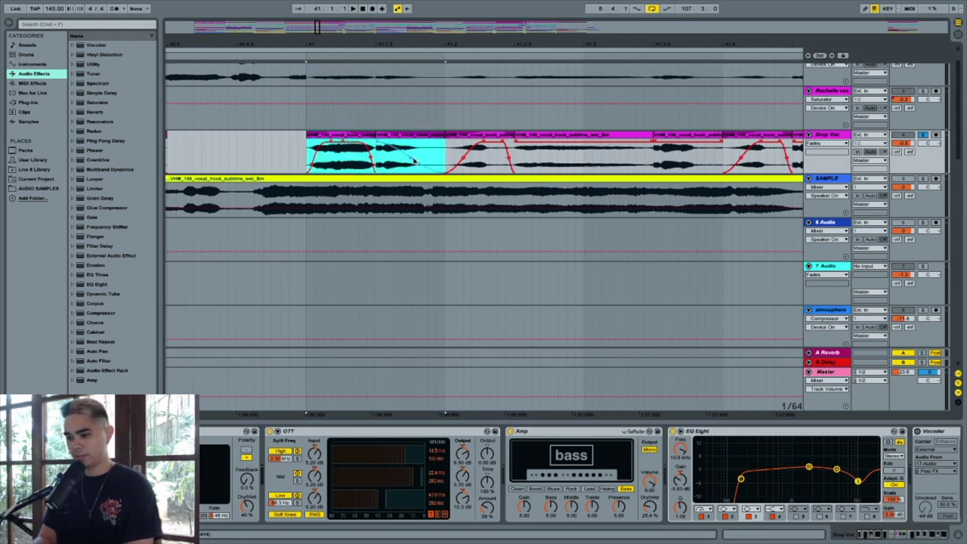
key(space)
key(space)
drag(311, 162, 319, 160)
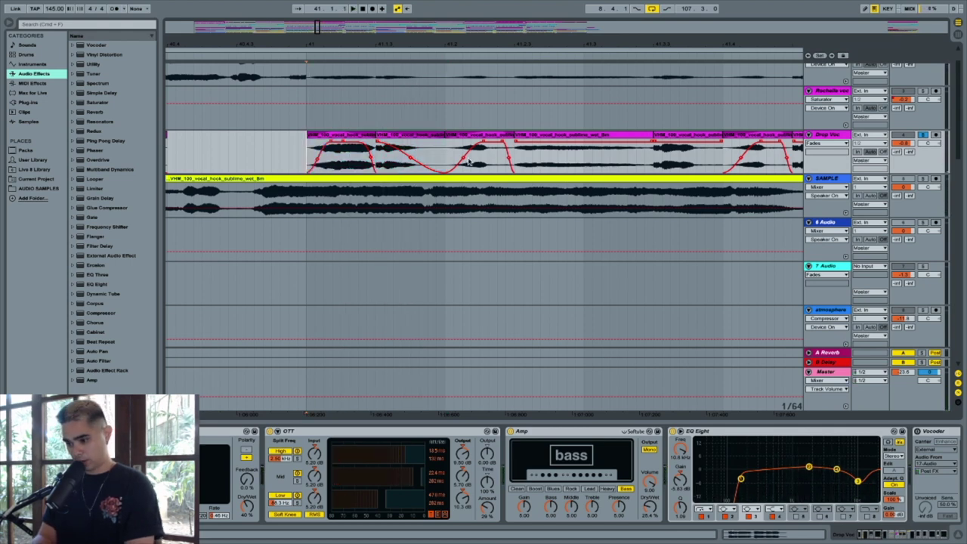
Step: Select the longer Drop Voc chop from 41.2.3 to 41.3.3 and play it solo
scroll(456, 162, right, 5)
scroll(456, 162, right, 4)
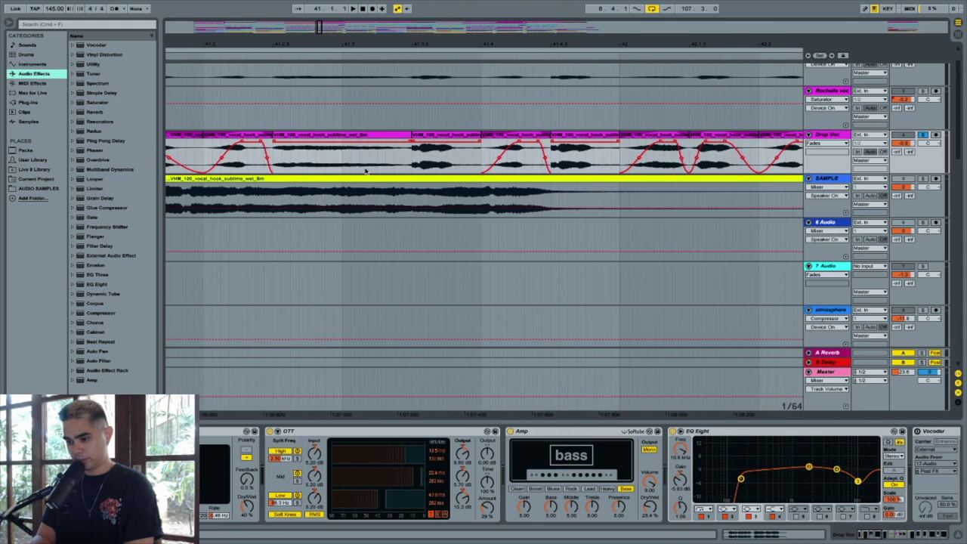
drag(345, 162, 483, 162)
scroll(443, 165, right, 5)
scroll(444, 164, left, 4)
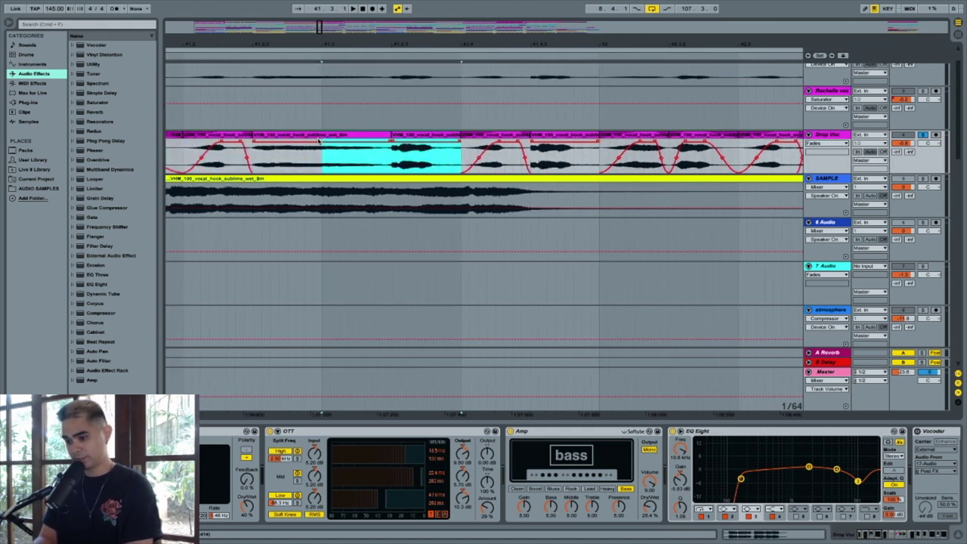
click(318, 140)
click(294, 135)
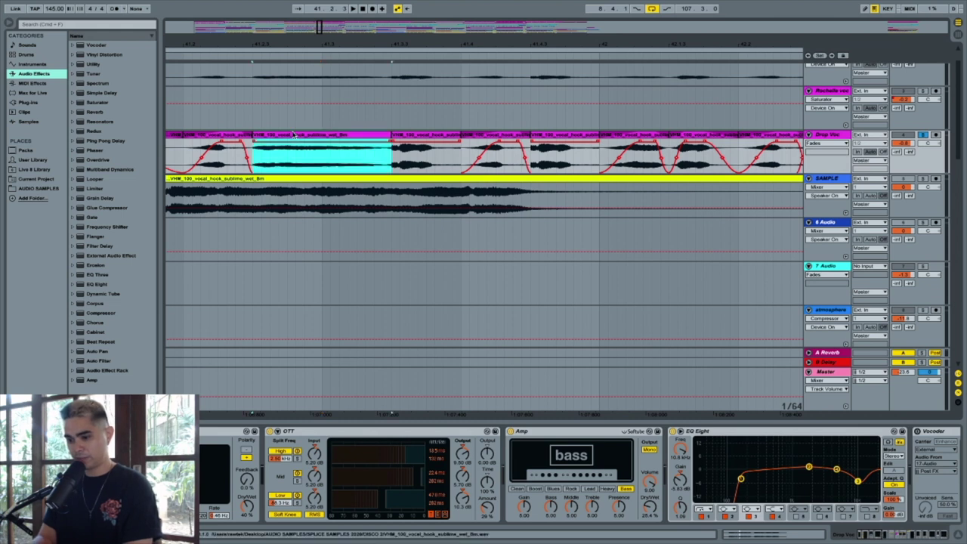
key(space)
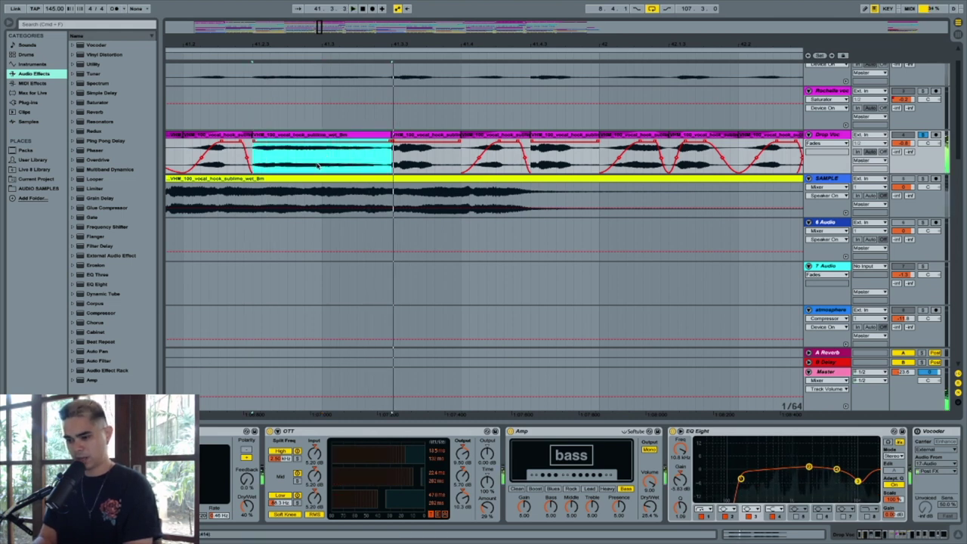
Step: Try splitting the longer Drop Voc chop at 41.3.1 with a short fade-in on its second half, and play it
drag(322, 159, 349, 148)
key(ctrl+e)
click(322, 143)
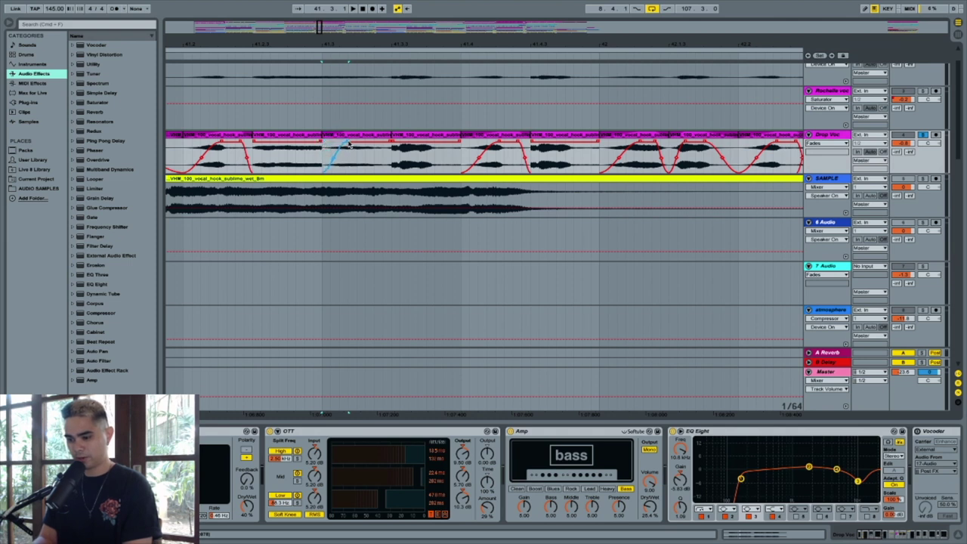
click(279, 134)
key(space)
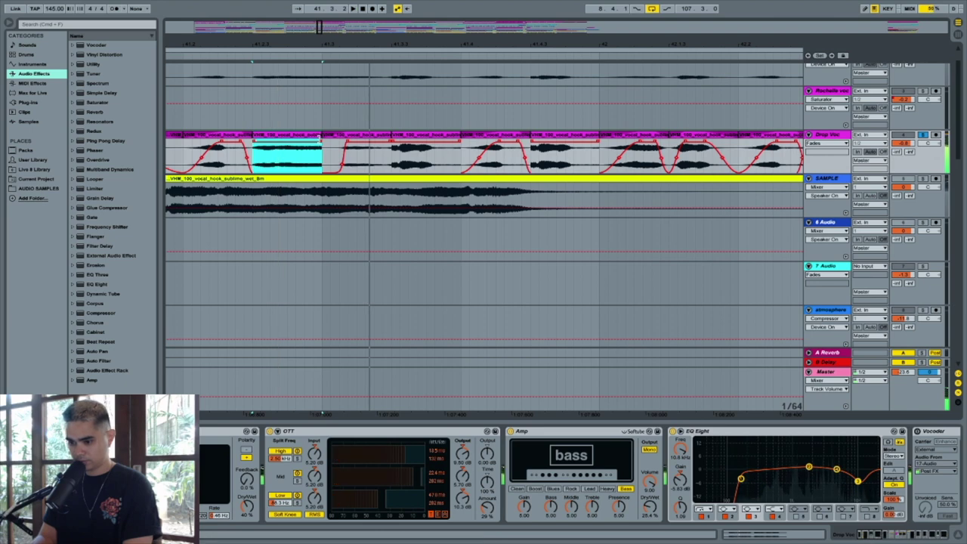
Step: Try a short fade-out on the half of the split chop that ends at 41.3.1, and play it
drag(319, 139, 307, 139)
click(296, 135)
key(space)
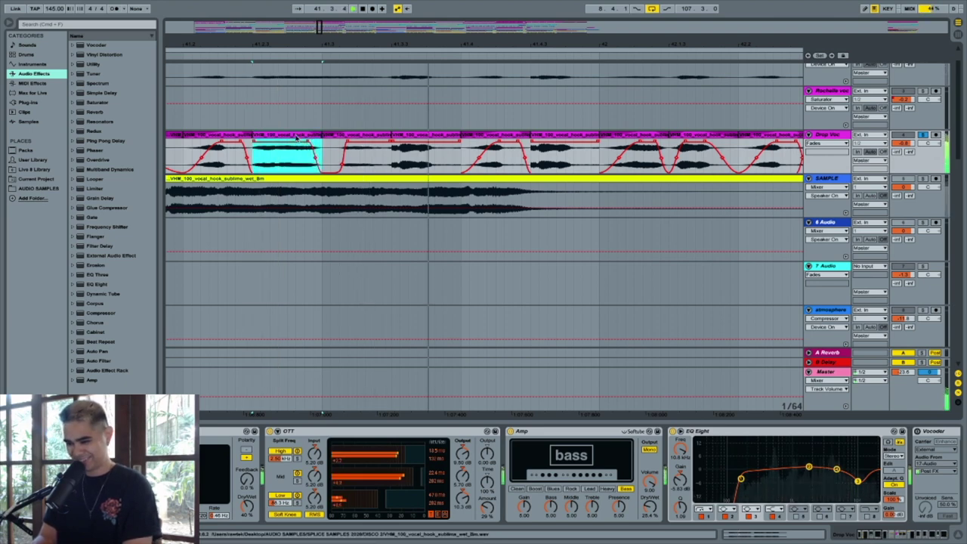
key(space)
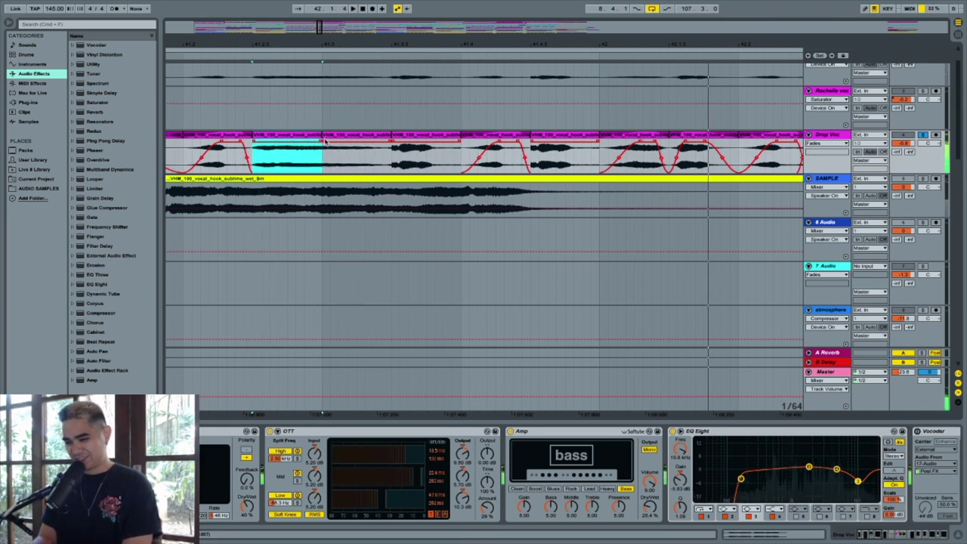
Step: Examine the fade curves on the following Drop Voc chops from 41.3 through bar 43
scroll(326, 142, right, 3)
scroll(325, 142, left, 2)
click(295, 134)
scroll(325, 142, right, 2)
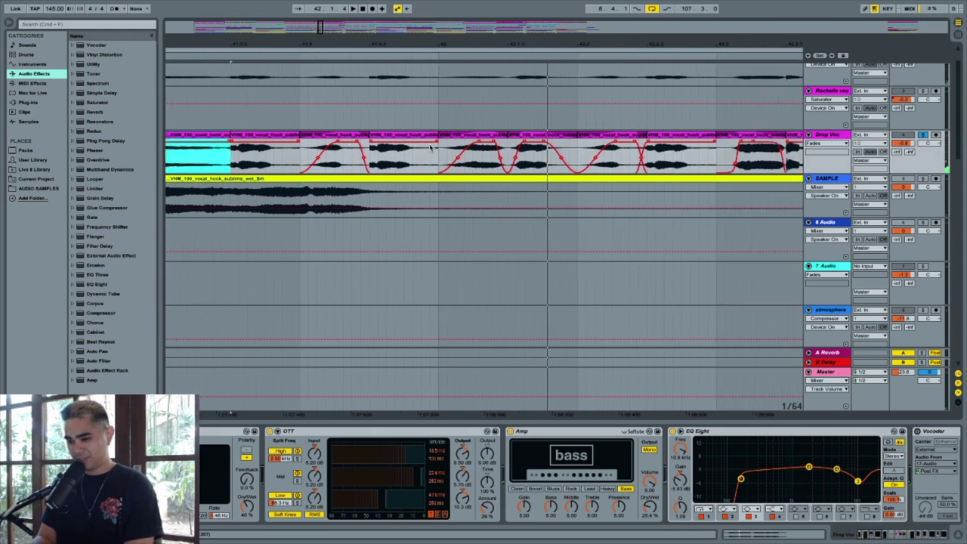
scroll(431, 148, right, 4)
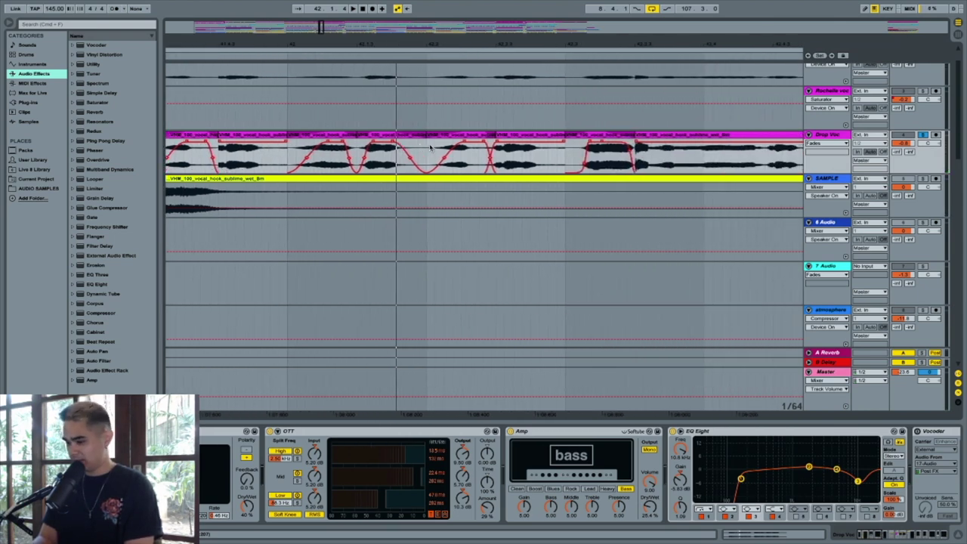
scroll(431, 147, right, 5)
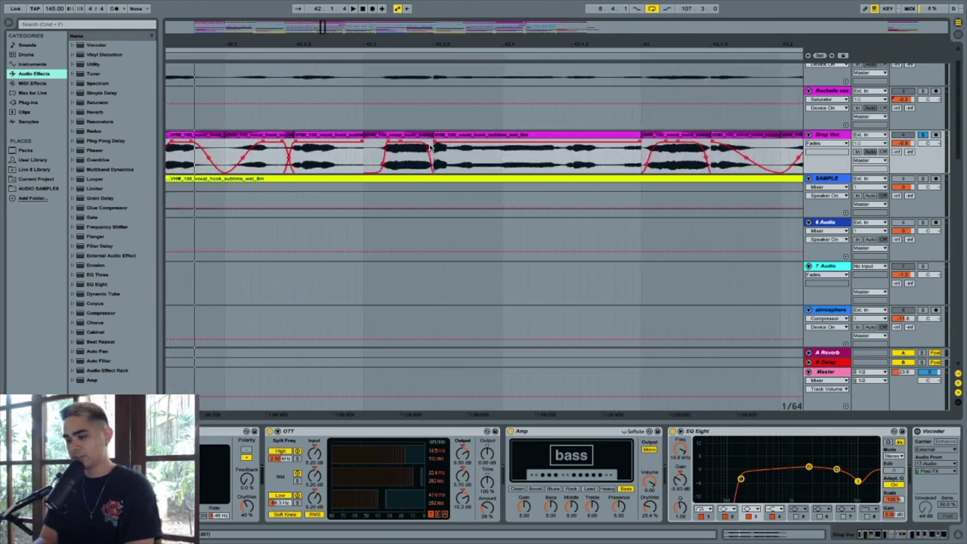
scroll(430, 148, right, 8)
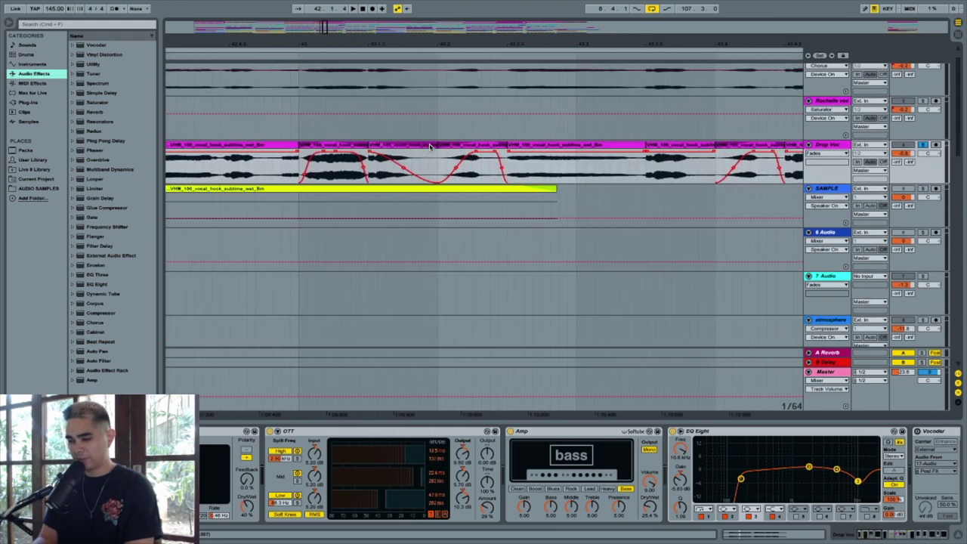
Step: Examine the fade curves on the Drop Voc chops from bar 43 into bar 45
scroll(431, 147, right, 2)
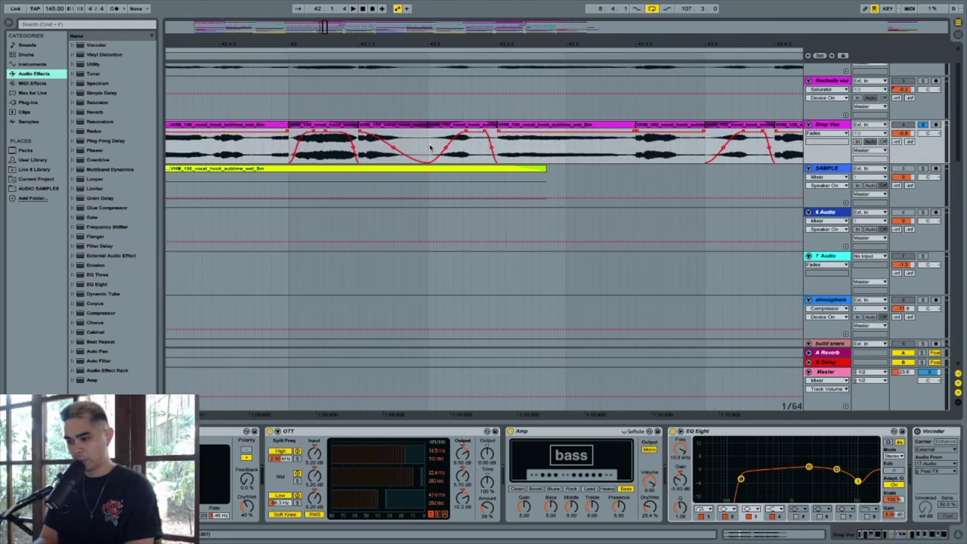
scroll(431, 147, right, 3)
scroll(431, 147, right, 3)
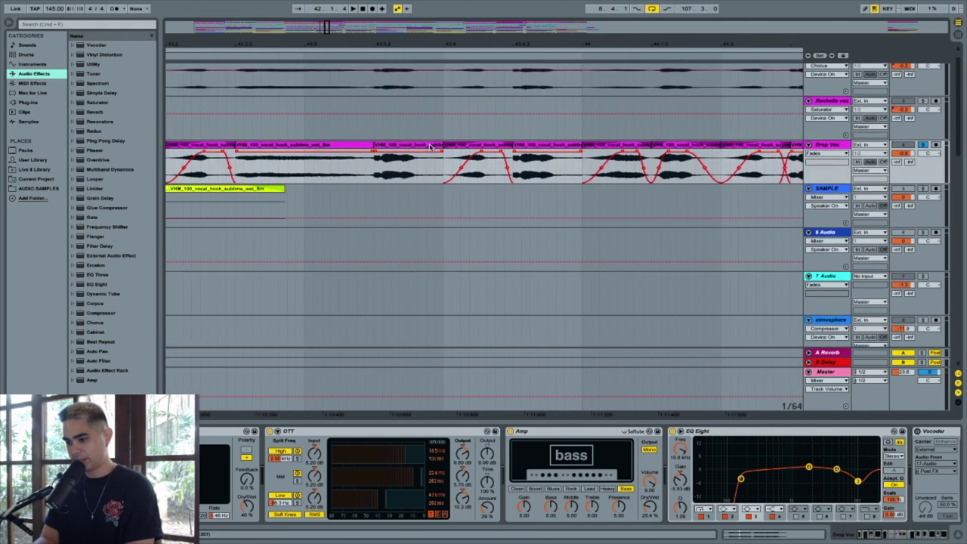
scroll(431, 147, right, 8)
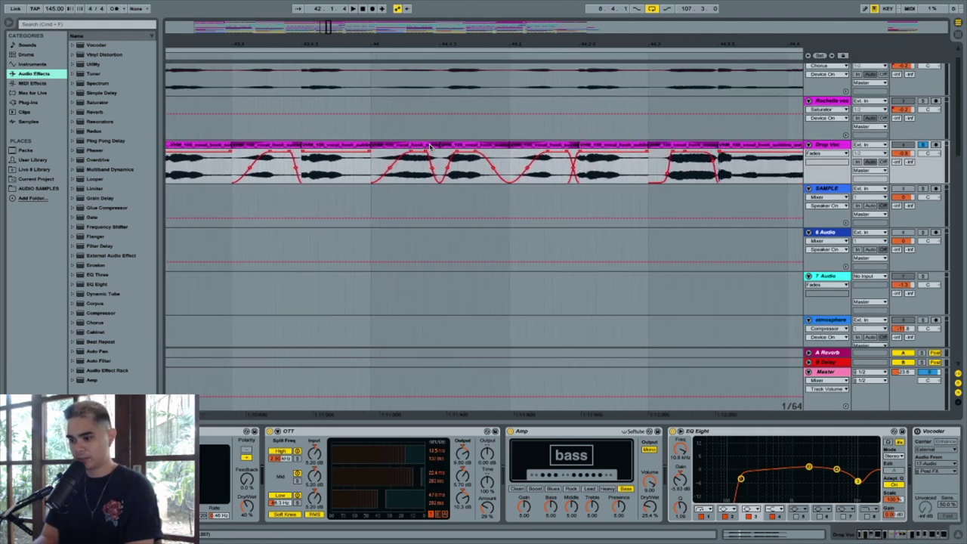
scroll(365, 161, right, 6)
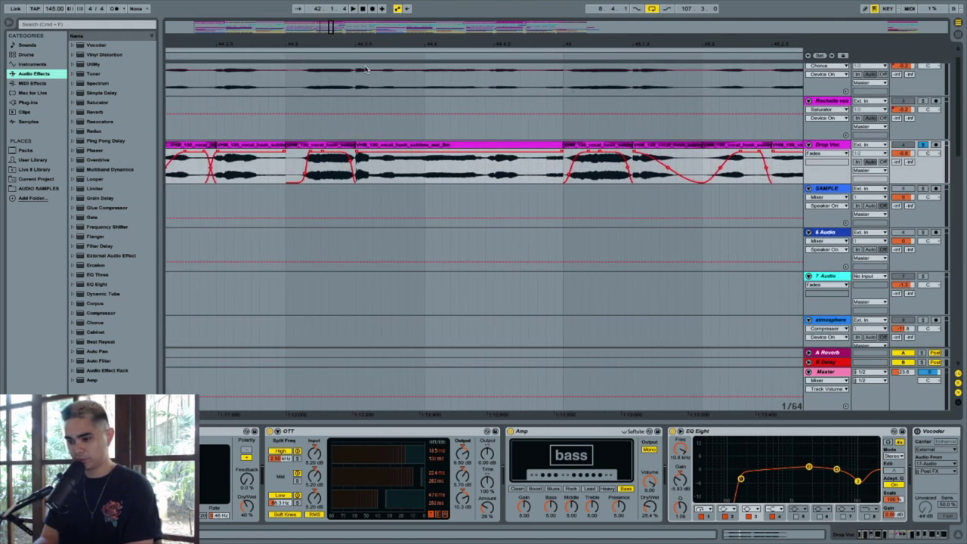
Step: Play the soloed Drop Voc chops across the drop, stop in bar 43, and take the track out of solo
click(351, 161)
scroll(350, 162, down, 5)
key(space)
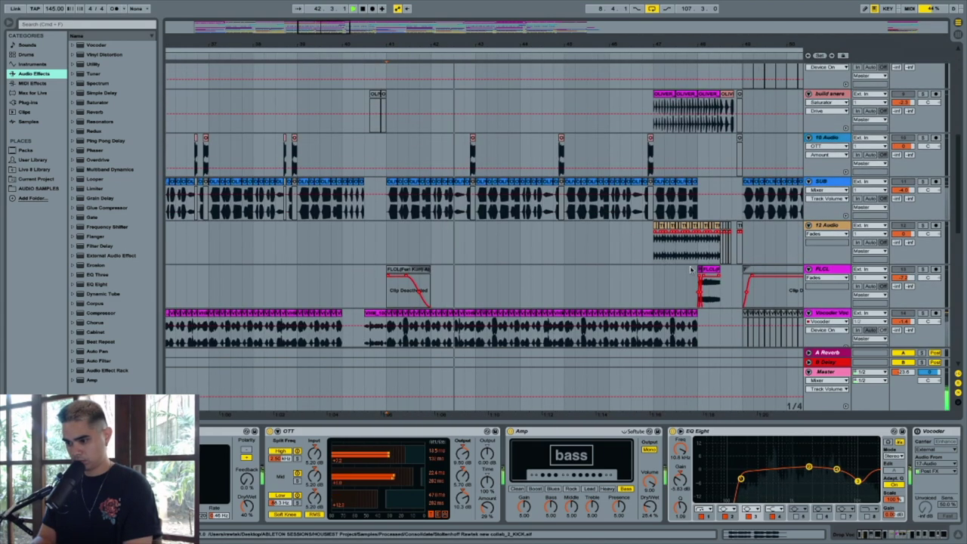
scroll(690, 267, up, 6)
scroll(689, 267, right, 2)
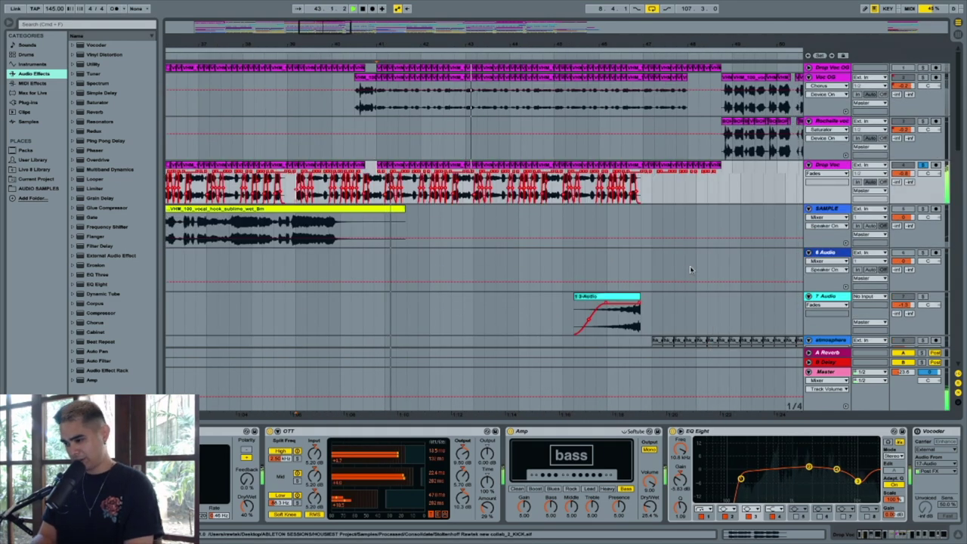
scroll(691, 270, right, 3)
scroll(690, 270, down, 1)
key(space)
key(s)
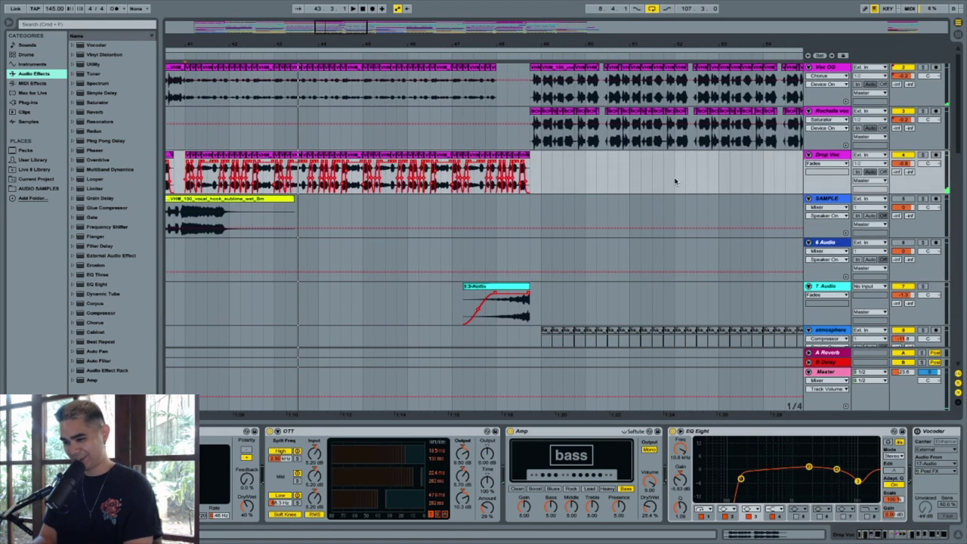
Step: Solo the Rochelle voc track and play its chops from 48.4.1
scroll(675, 181, right, 4)
scroll(675, 181, left, 4)
scroll(675, 181, down, 1)
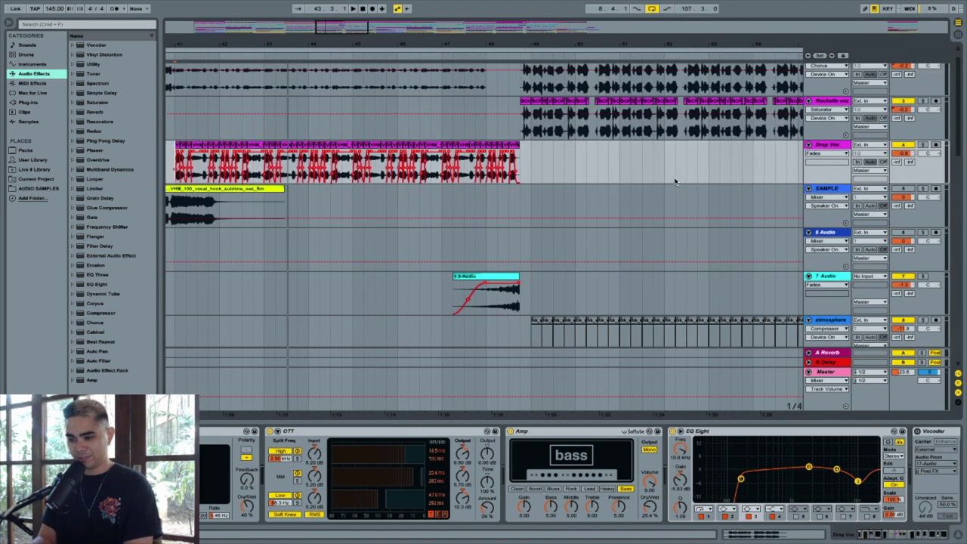
scroll(675, 181, right, 2)
scroll(675, 181, down, 1)
scroll(675, 181, up, 1)
scroll(675, 181, right, 6)
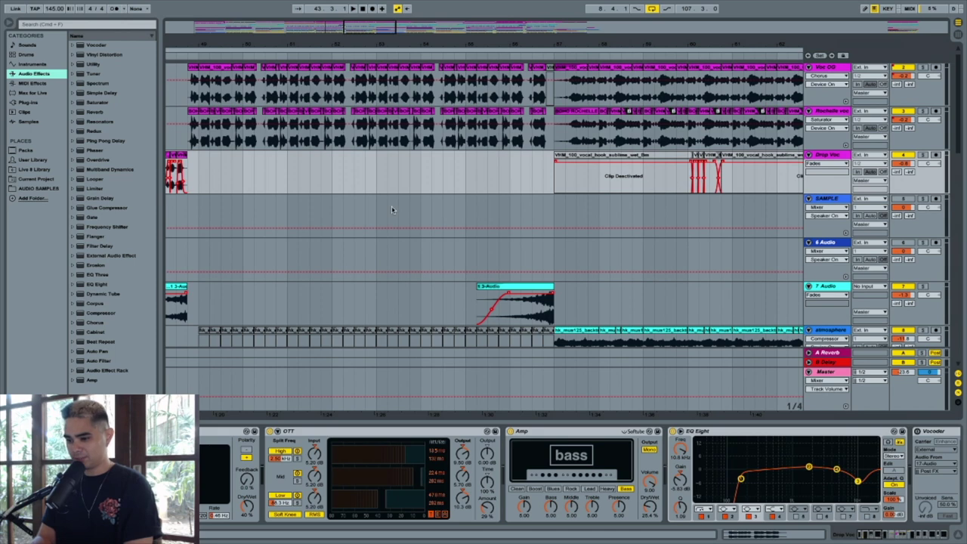
click(920, 112)
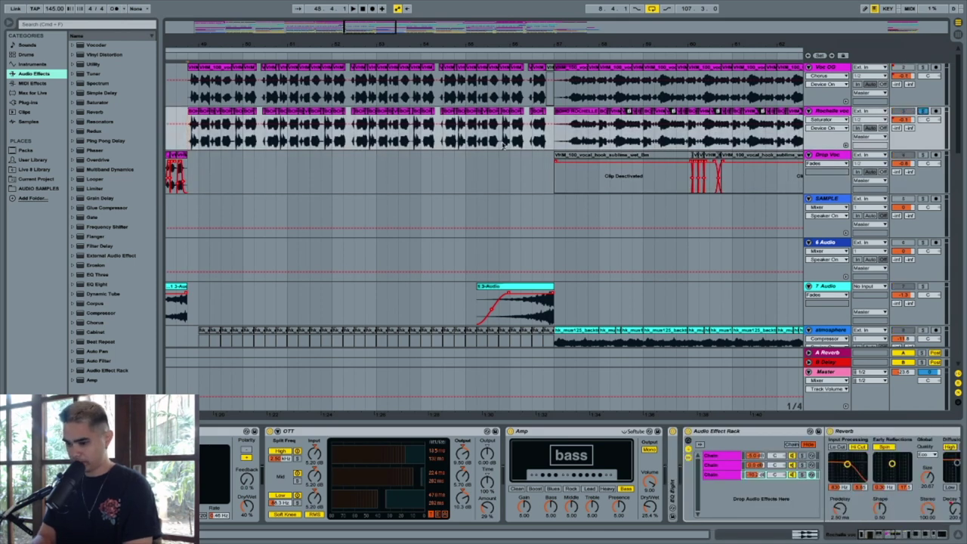
key(space)
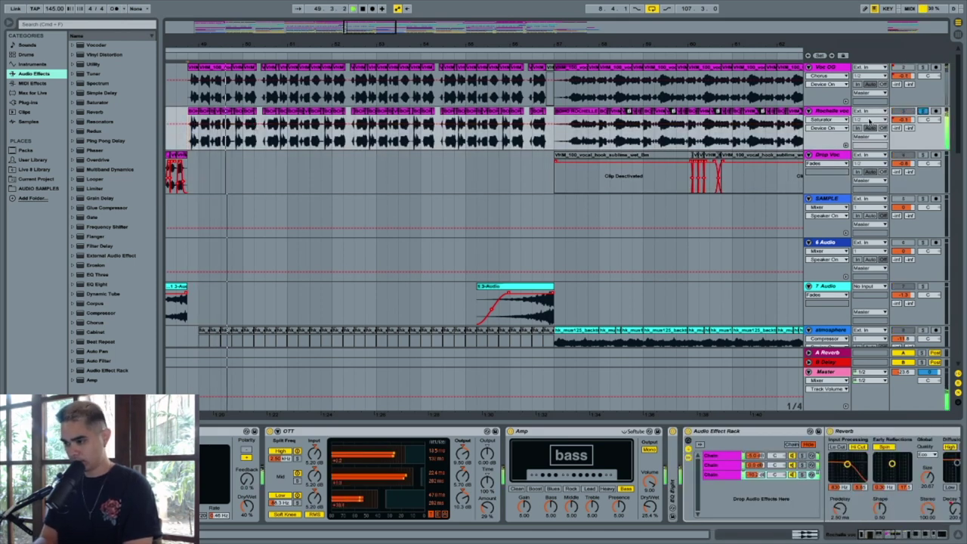
key(space)
Step: Unsolo the Rochelle voc track and play the same section with all tracks, stopping in bar 51
click(922, 111)
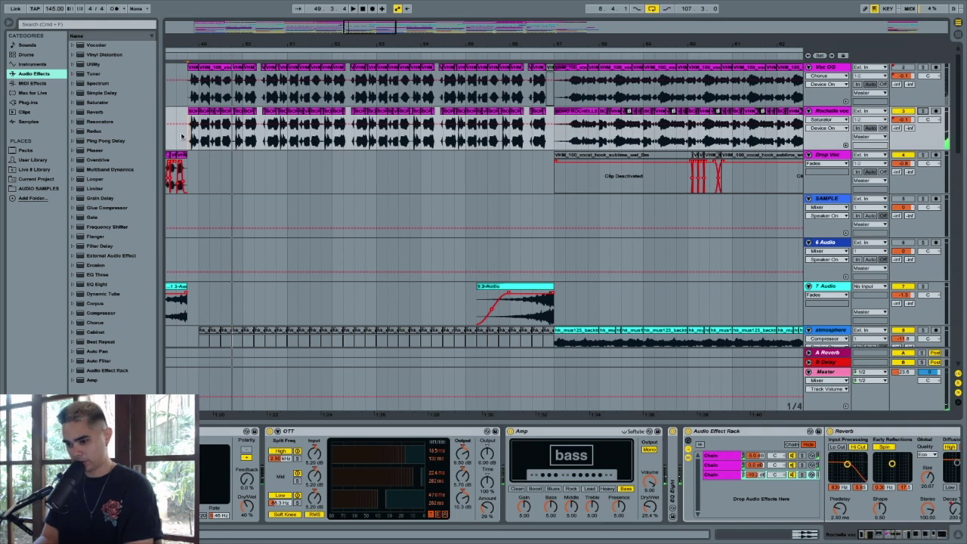
key(space)
scroll(350, 214, left, 3)
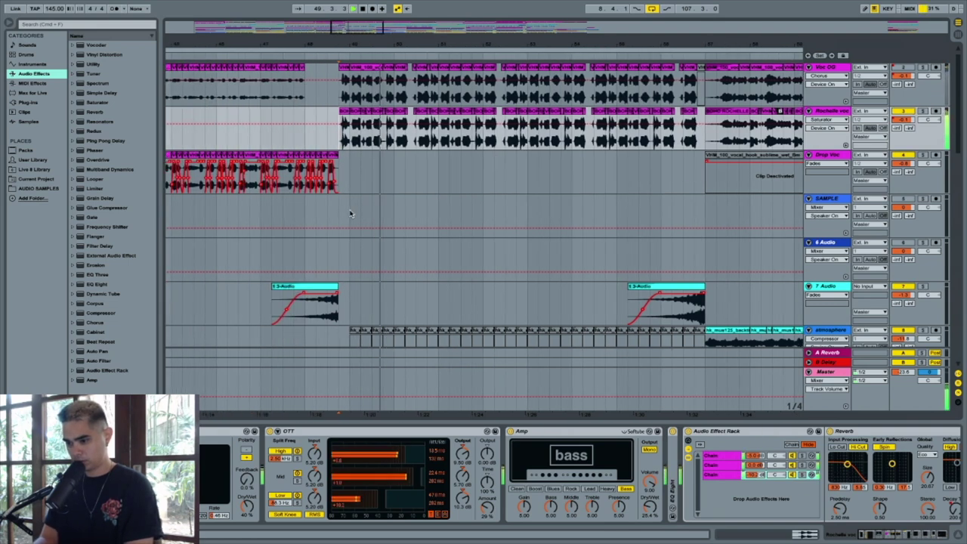
scroll(349, 214, right, 1)
scroll(349, 214, up, 1)
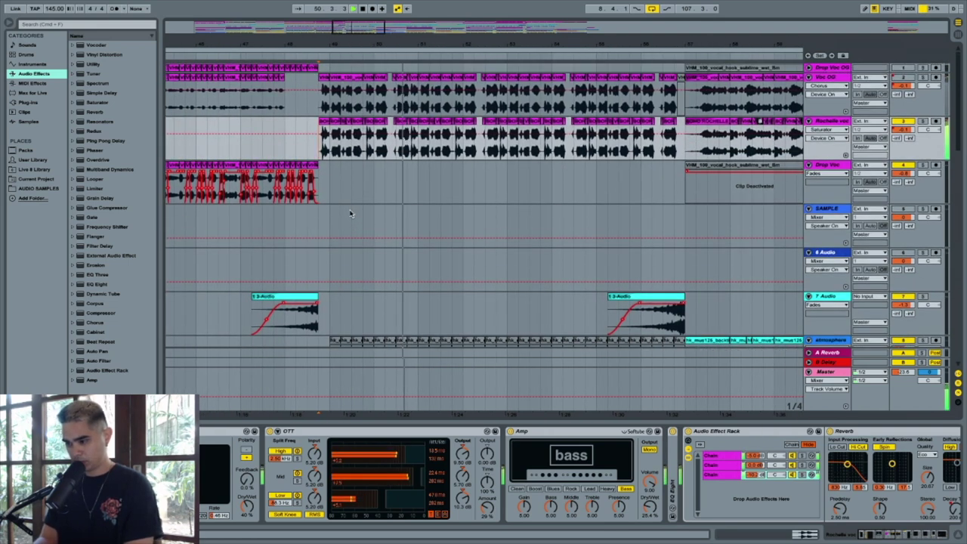
scroll(350, 213, right, 1)
key(space)
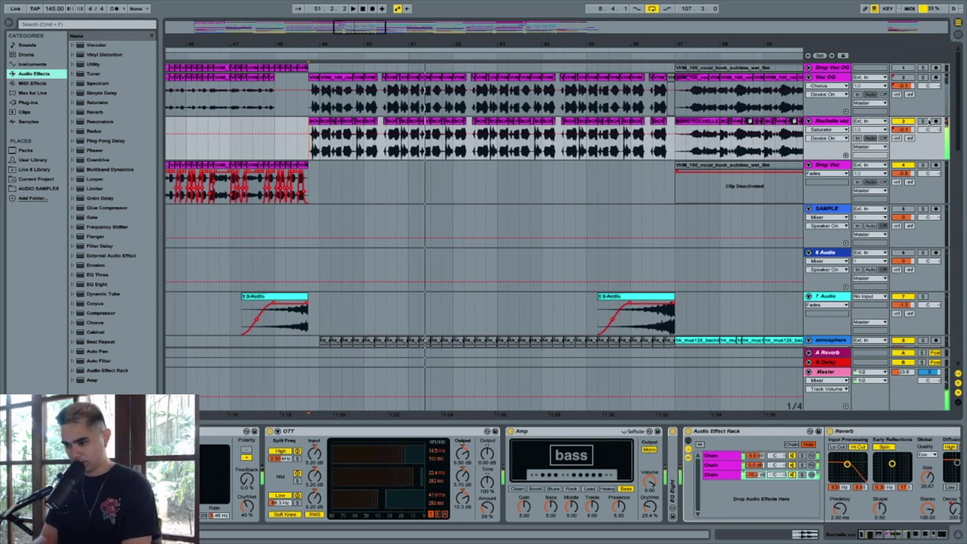
Step: Select the Rochelle voc chops from 49.1 to 49.4 with the track soloed
scroll(295, 157, up, 5)
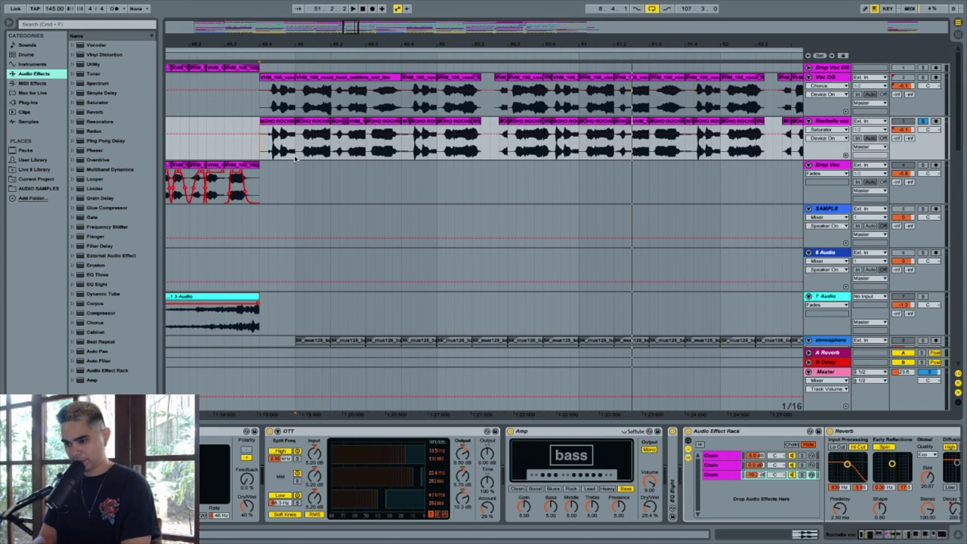
drag(295, 157, 403, 153)
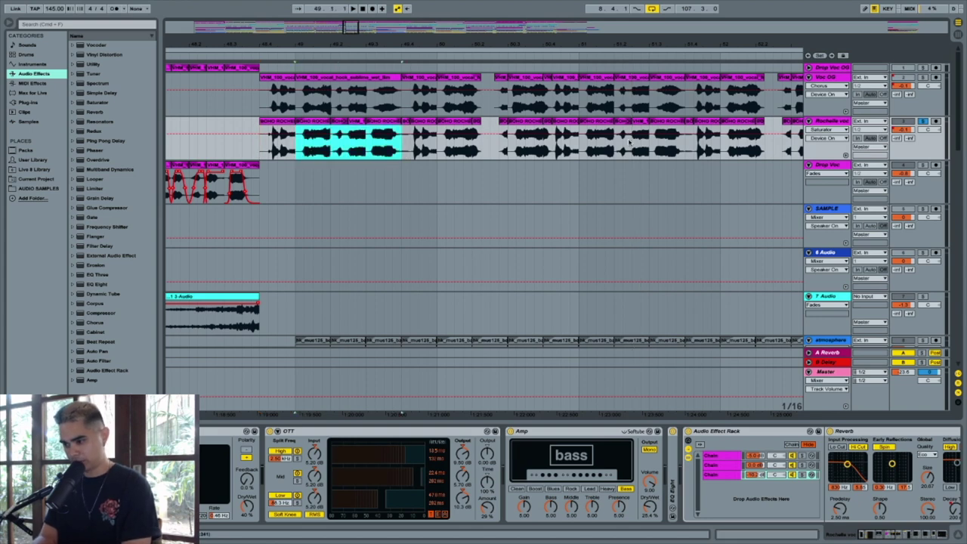
click(922, 121)
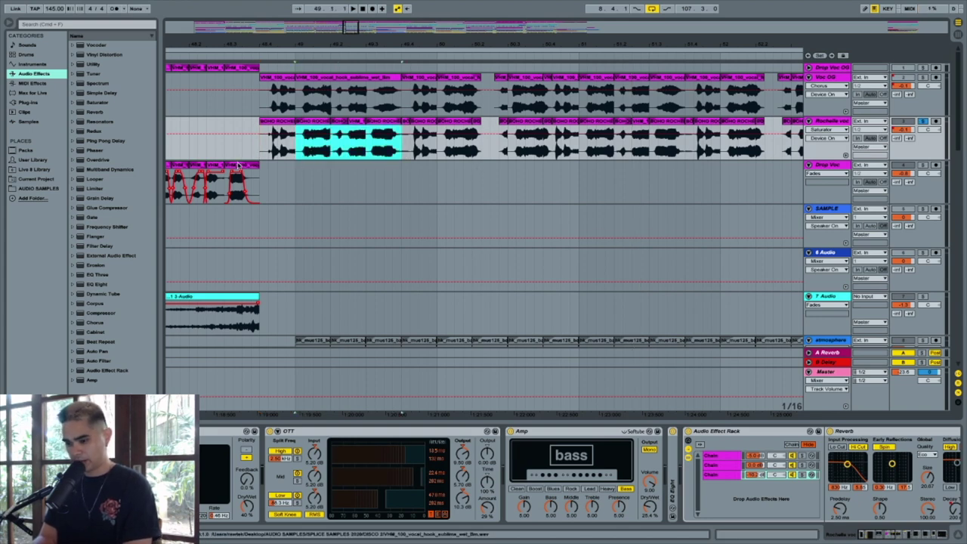
scroll(288, 154, right, 2)
scroll(288, 154, left, 2)
scroll(288, 154, down, 1)
scroll(288, 154, right, 1)
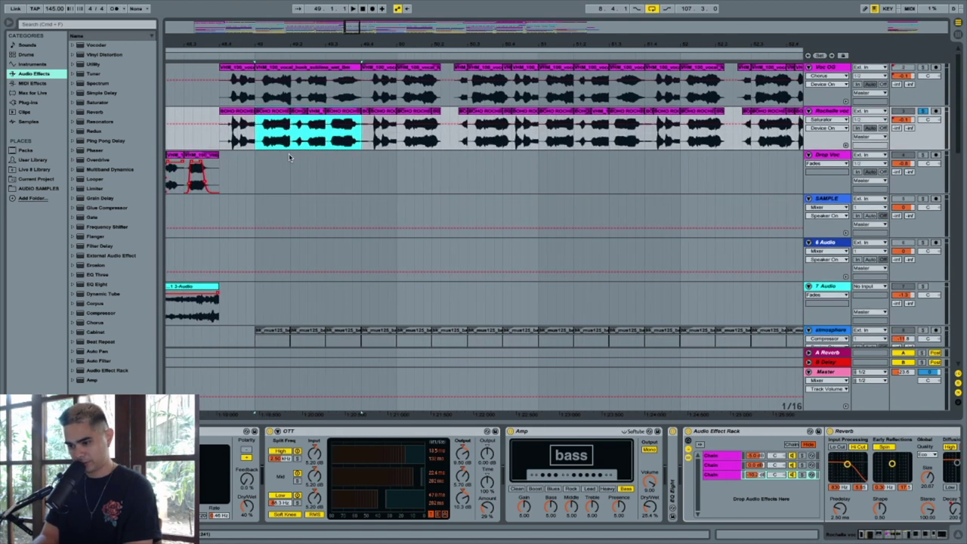
scroll(288, 154, left, 3)
Step: Play the soloed Rochelle voc chops from 49.1 through bar 56
key(space)
scroll(511, 157, right, 2)
scroll(511, 156, up, 1)
scroll(512, 157, right, 3)
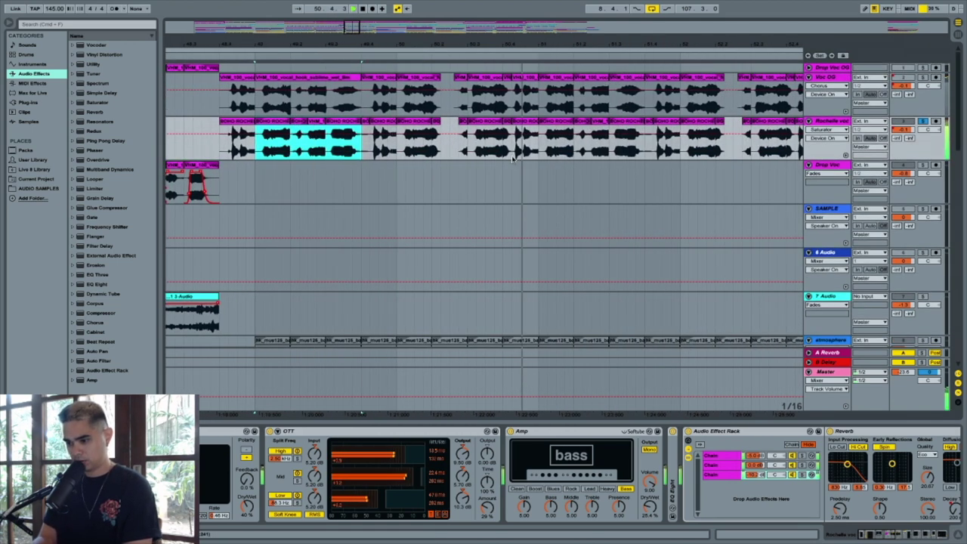
scroll(512, 157, right, 6)
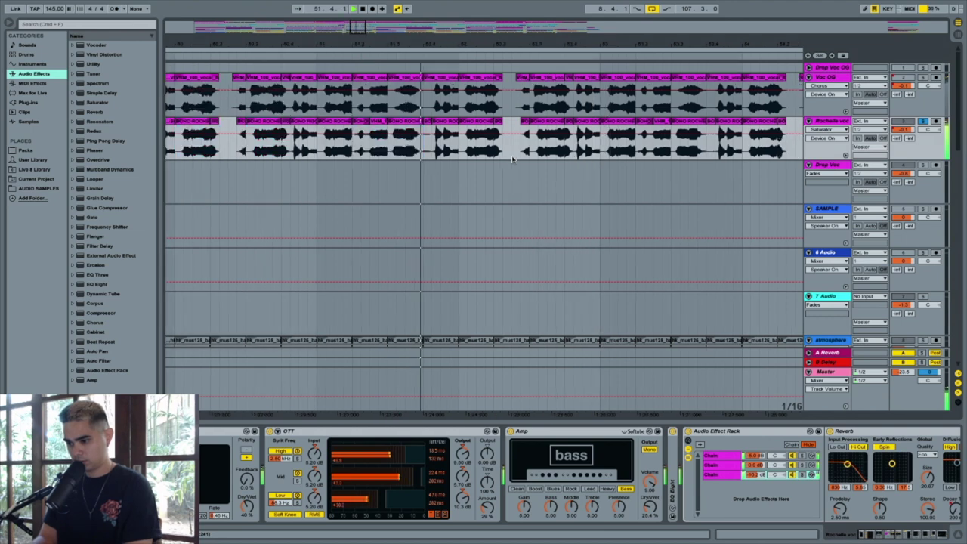
scroll(512, 157, right, 8)
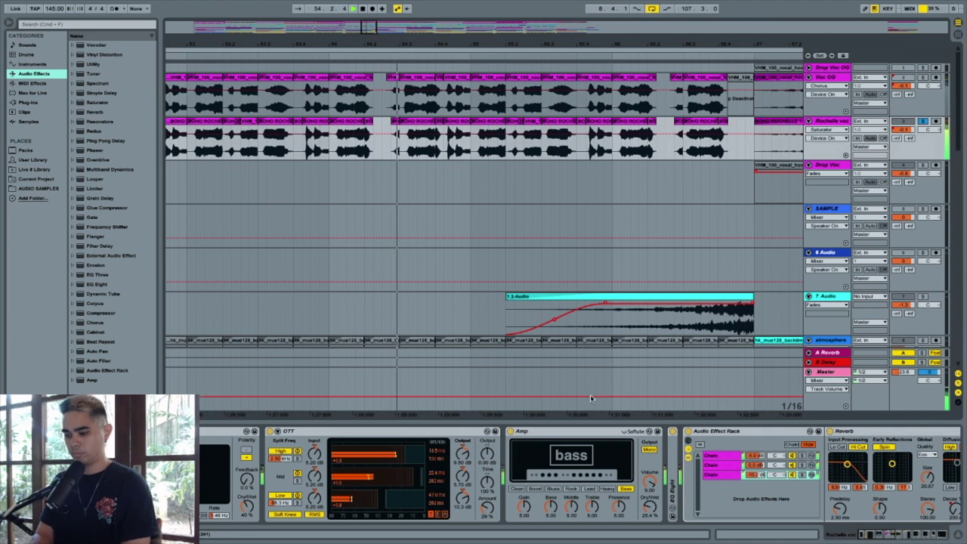
scroll(529, 250, right, 3)
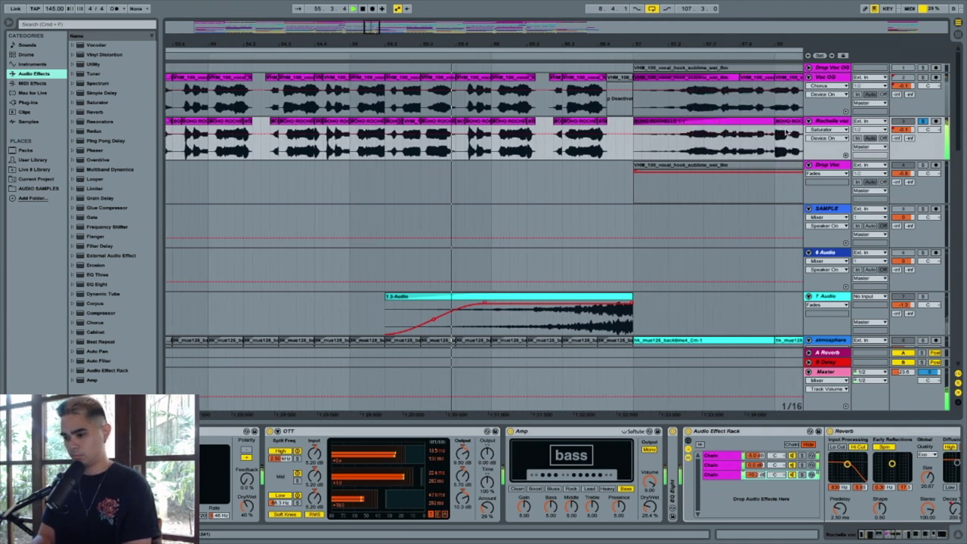
scroll(622, 171, right, 3)
key(space)
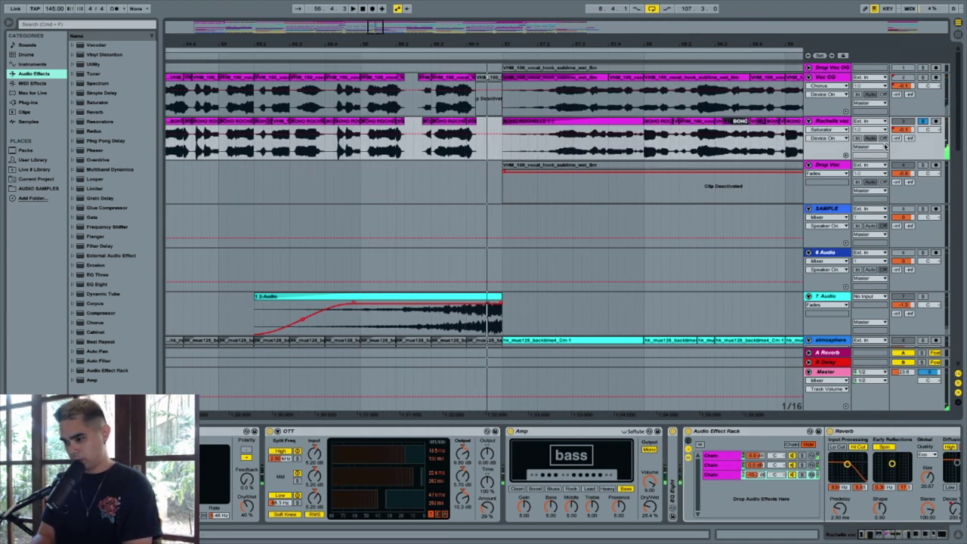
Step: Play the vocal section from bar 57 through bar 76
key(space)
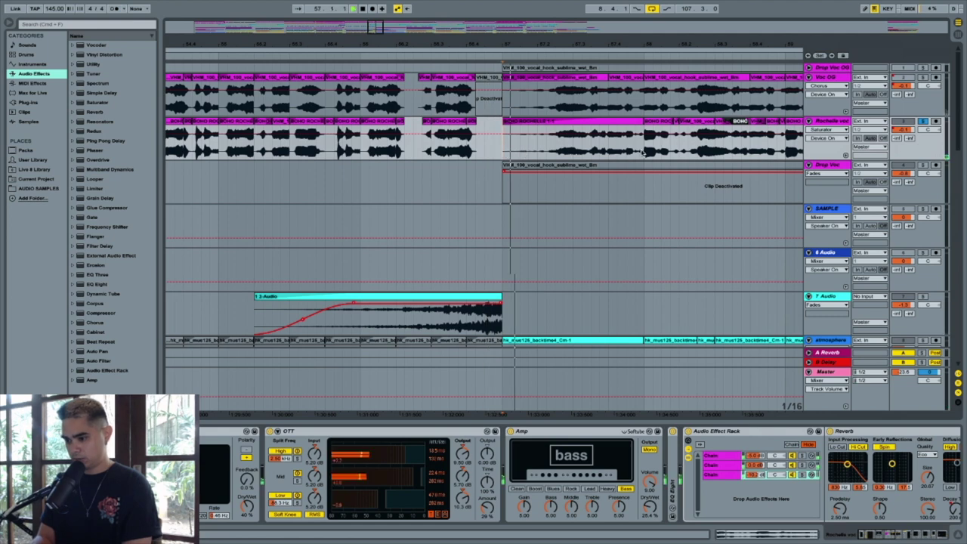
scroll(550, 157, right, 3)
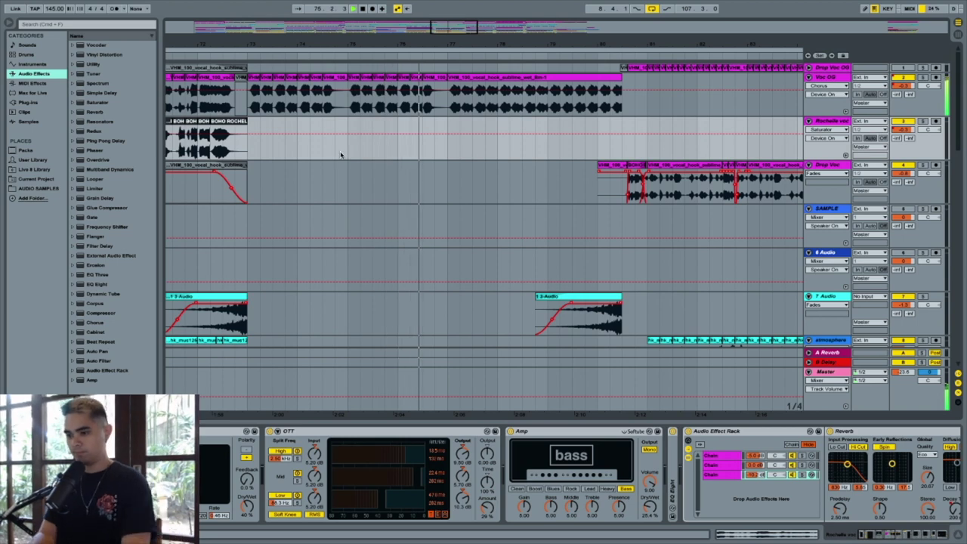
scroll(464, 128, right, 3)
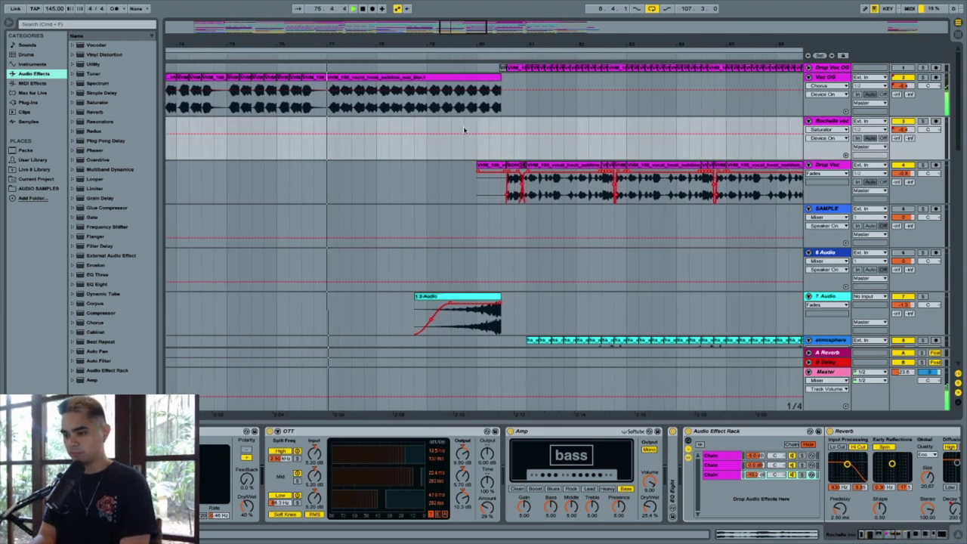
Step: Open the Voc OG clip that starts at bar 77 and show its Transposition envelope
double_click(422, 100)
key(space)
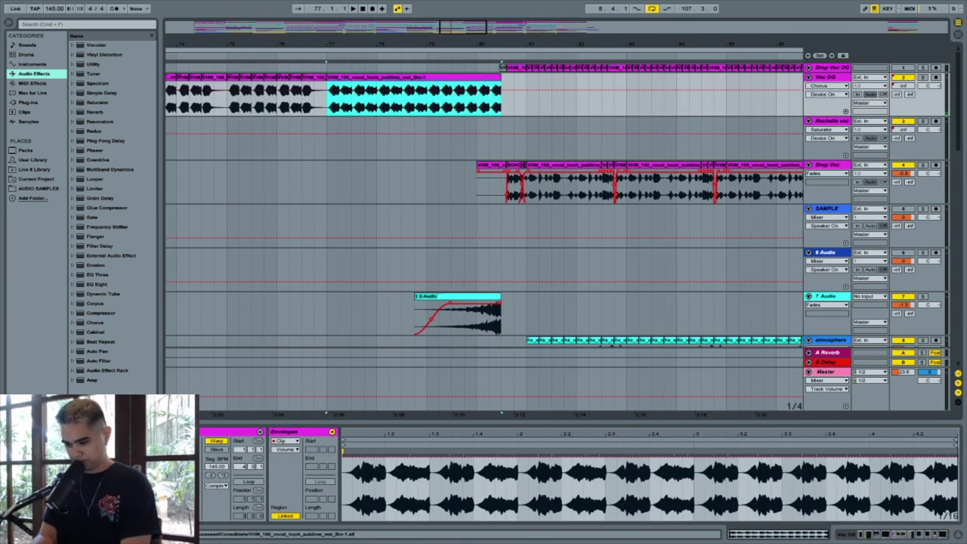
click(286, 450)
click(291, 465)
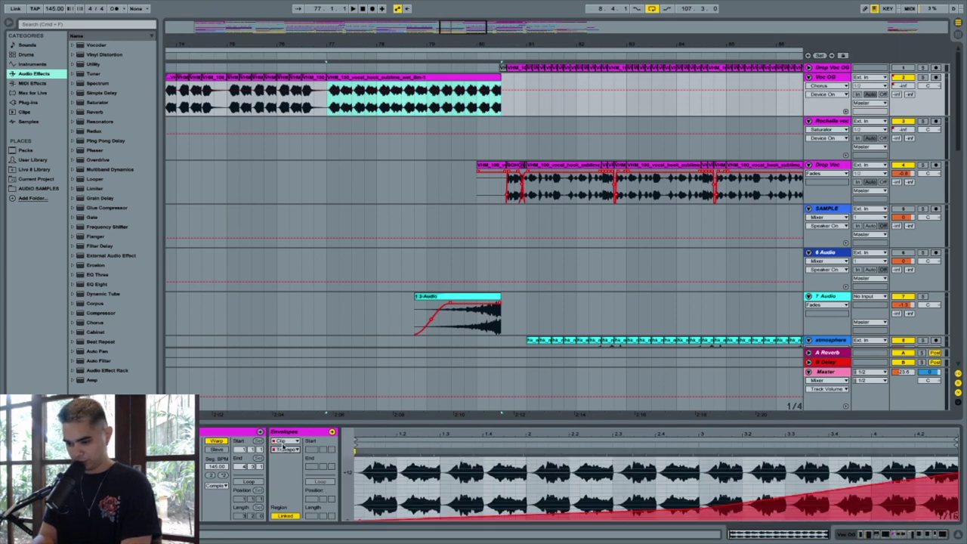
click(285, 449)
click(285, 450)
Step: Set the warp mode of the Voc OG clip at bar 77 to Complex
click(221, 485)
click(221, 486)
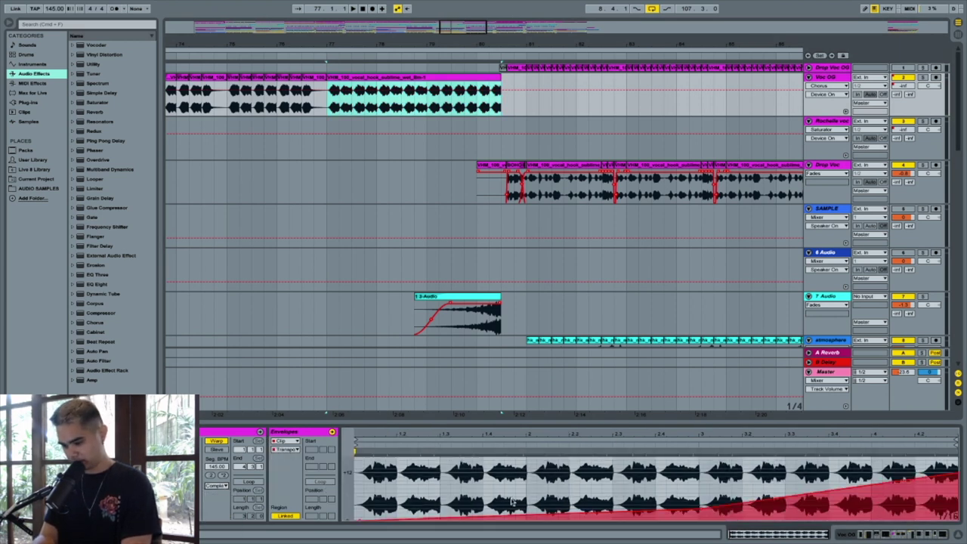
click(215, 487)
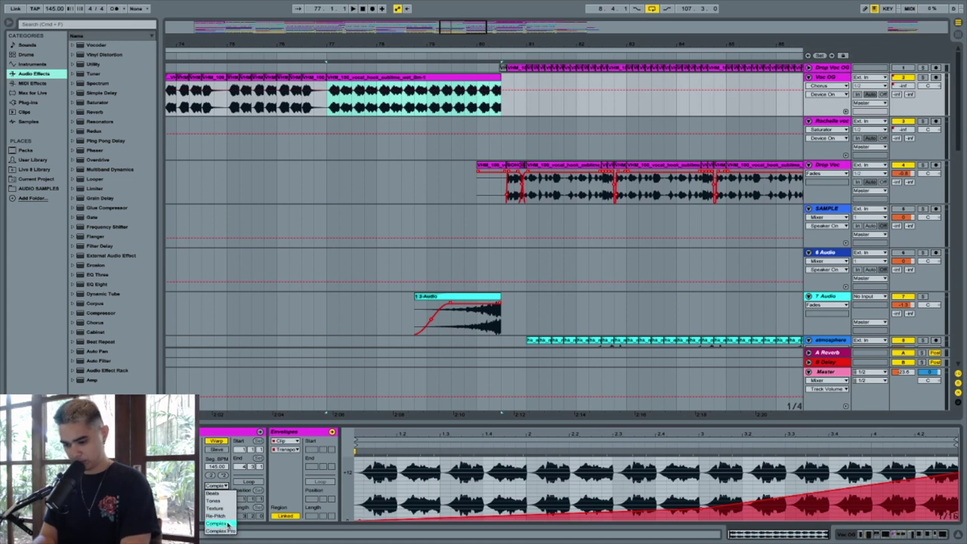
click(227, 523)
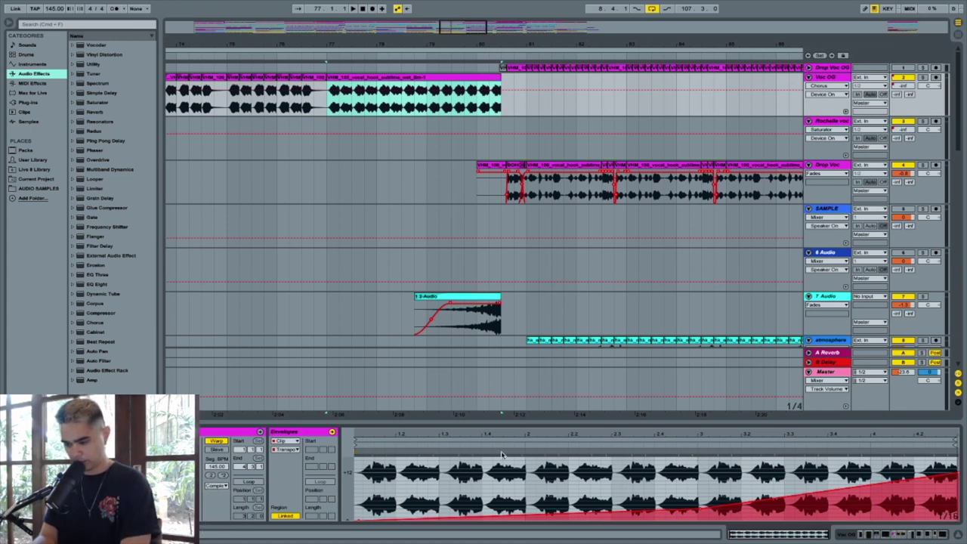
Step: Examine the shape and range of the transposition envelope along the Voc OG clip at bar 77
scroll(628, 488, down, 2)
scroll(628, 488, up, 1)
scroll(628, 488, down, 1)
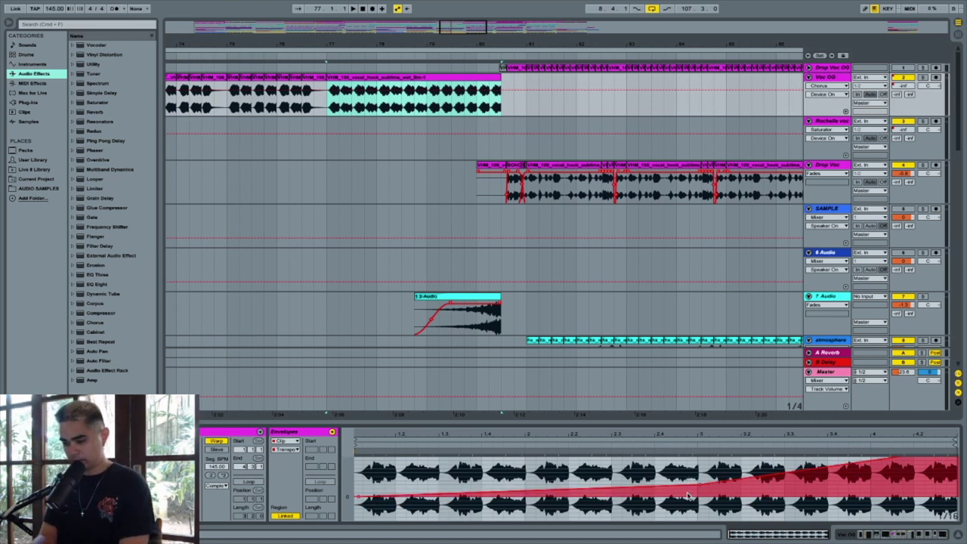
scroll(689, 495, up, 1)
scroll(652, 510, up, 1)
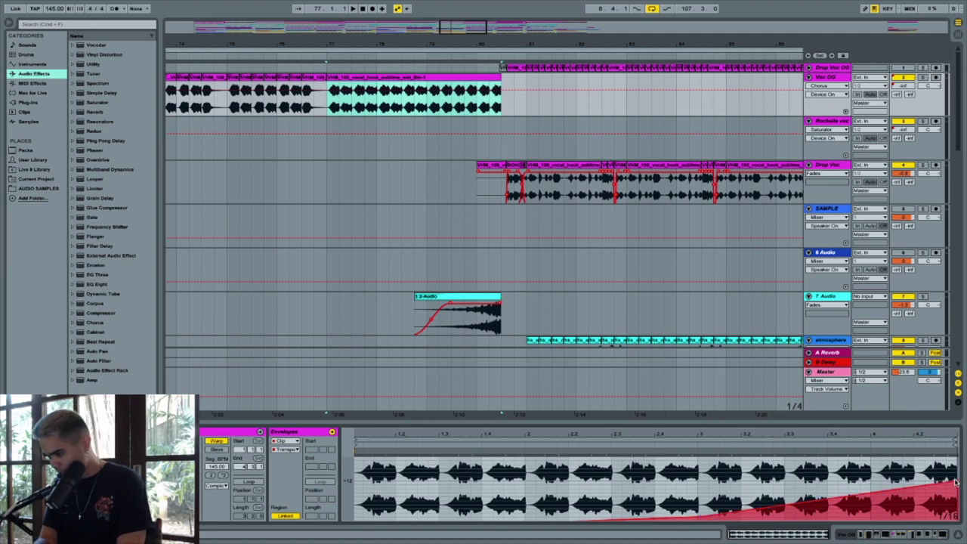
scroll(639, 465, down, 2)
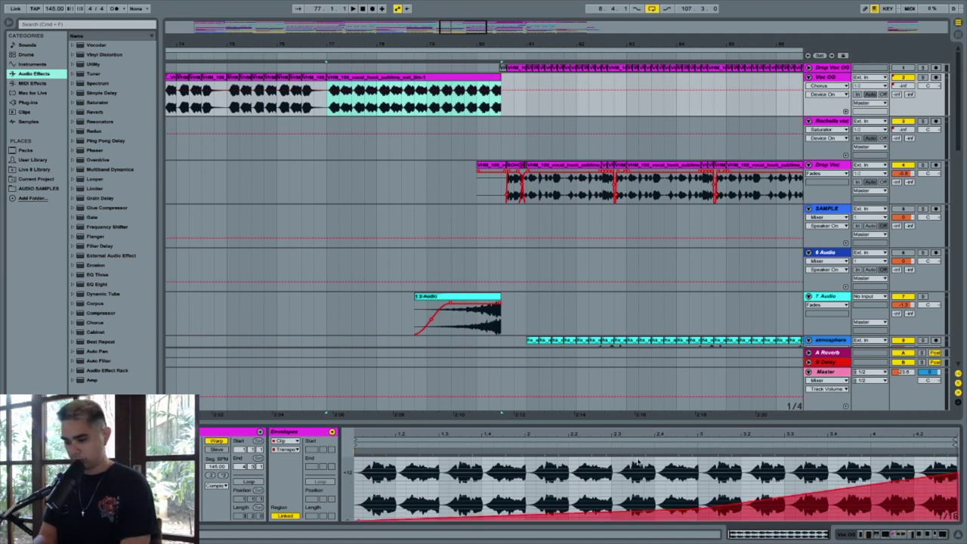
Step: Play the Voc OG clip from bar 77 with its track soloed to hear the transposition envelope
scroll(637, 462, up, 2)
scroll(637, 462, down, 2)
scroll(637, 462, up, 3)
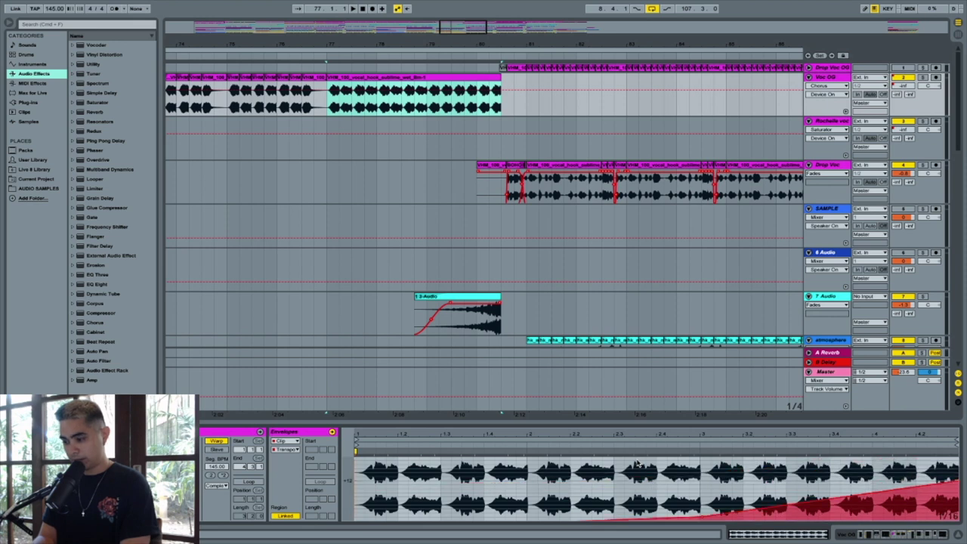
scroll(636, 462, down, 1)
key(space)
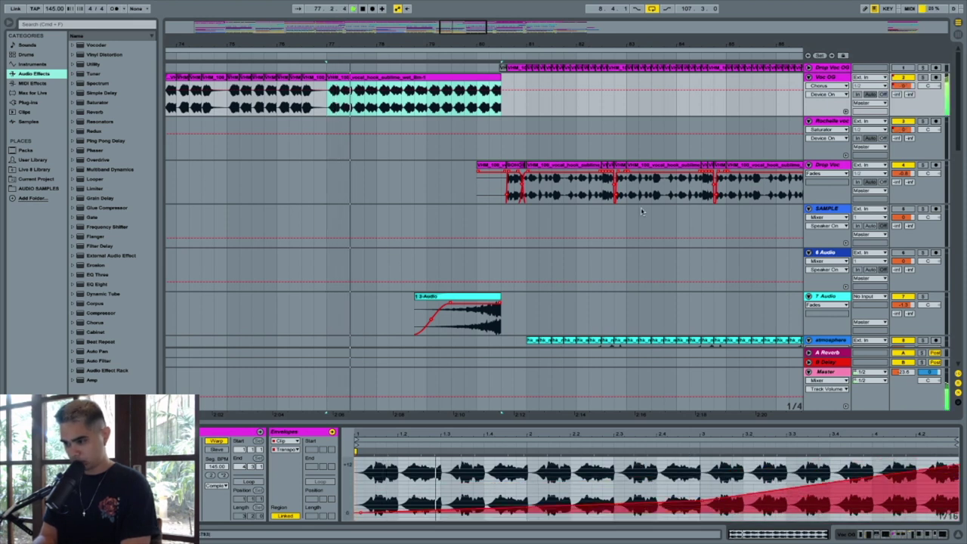
click(923, 77)
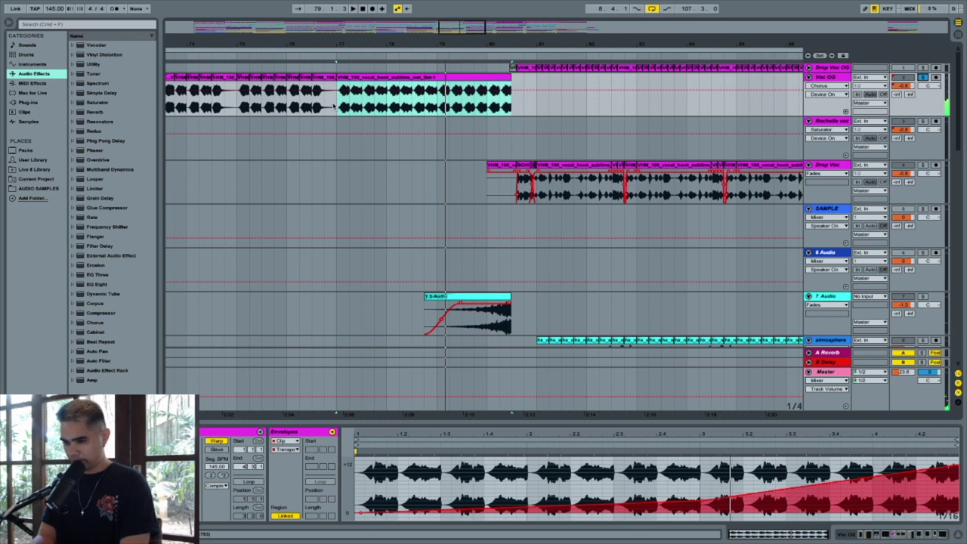
Step: Compare the pitch in the two halves of the Voc OG clip by playing from bar 77 and from bar 79
drag(336, 106, 436, 112)
key(space)
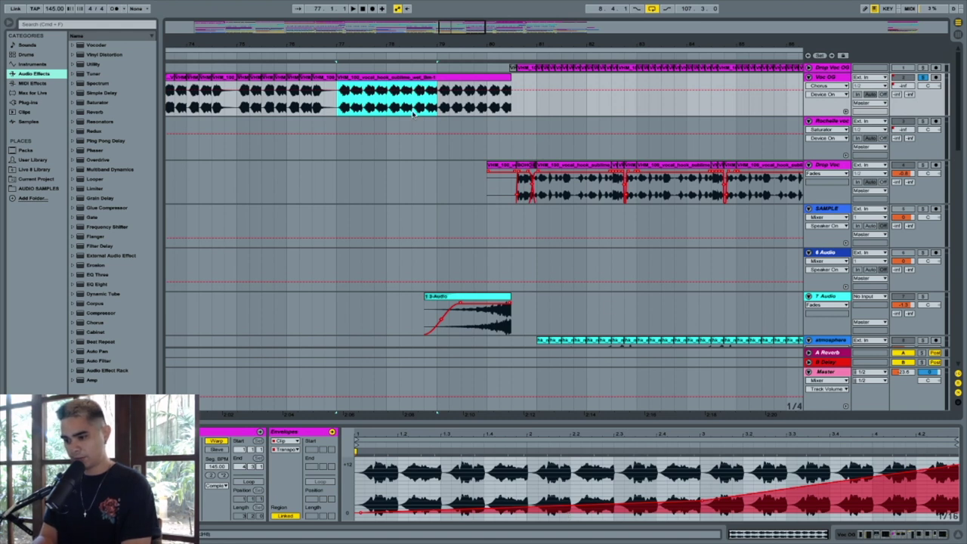
drag(436, 106, 523, 106)
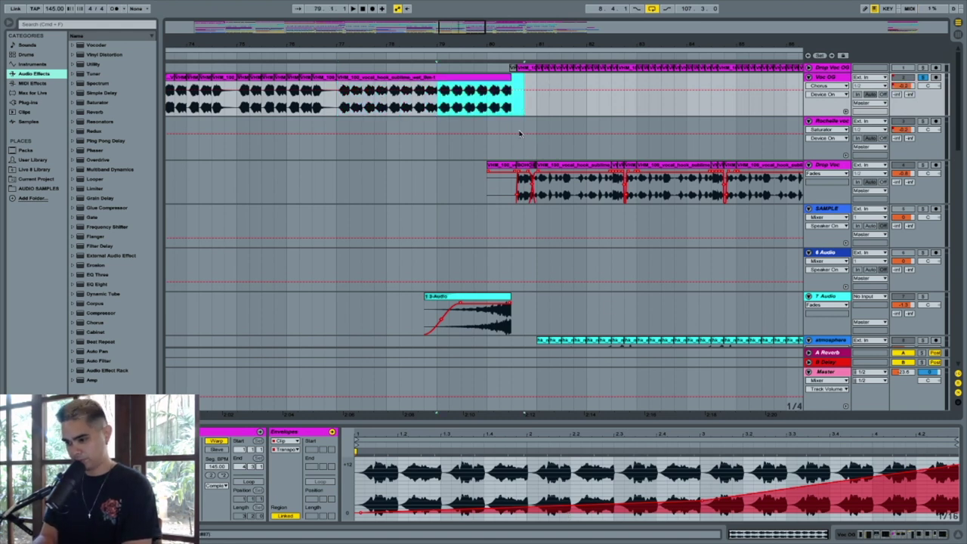
key(space)
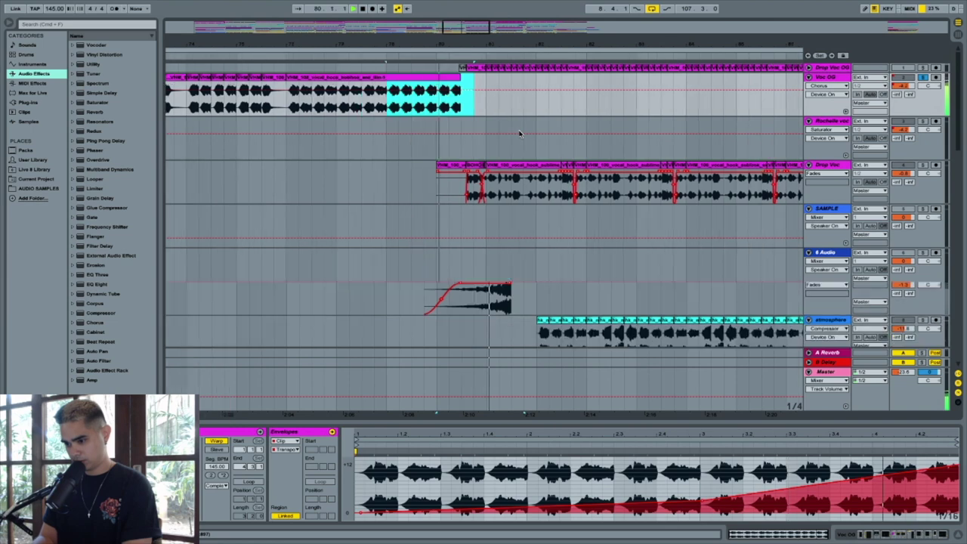
scroll(519, 133, left, 2)
key(space)
Step: Play the full mix from bar 77 into the drop
click(356, 103)
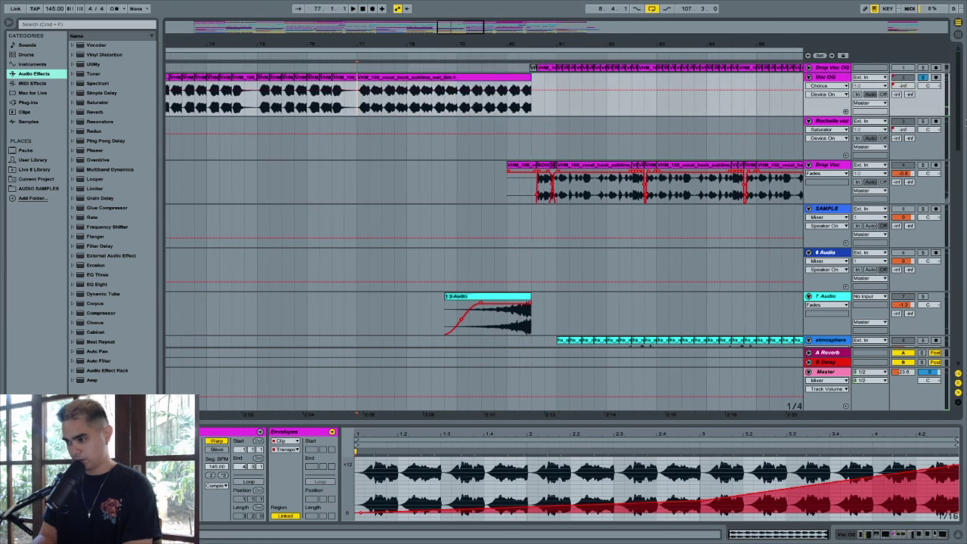
key(space)
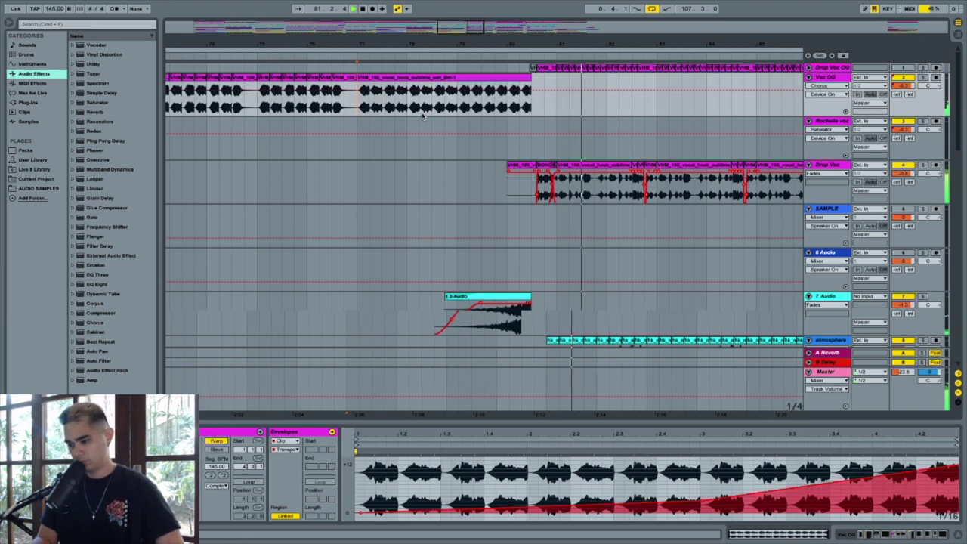
scroll(422, 115, down, 8)
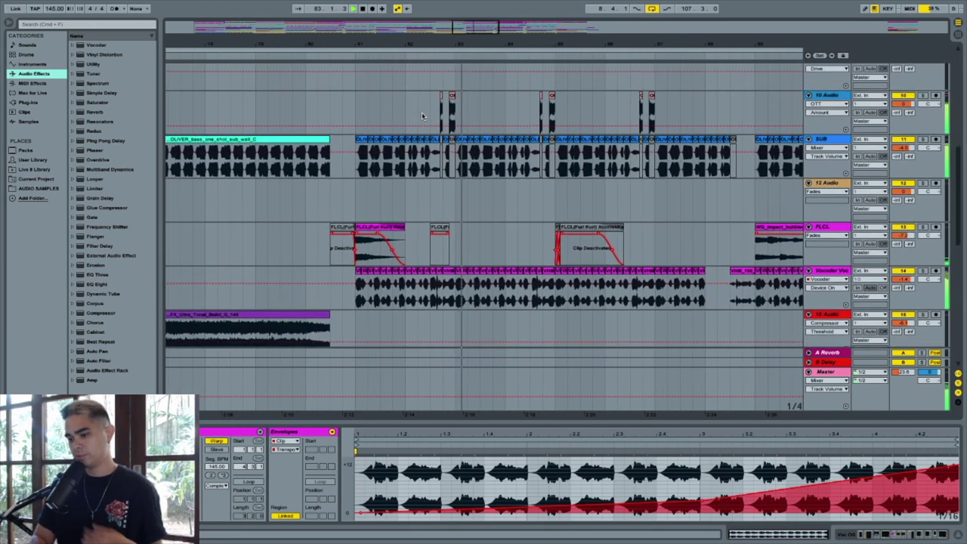
key(space)
Step: Play the drop from bar 81 and look over its atmosphere, SUB, FLCL and Vocoder Voc layers
key(plus)
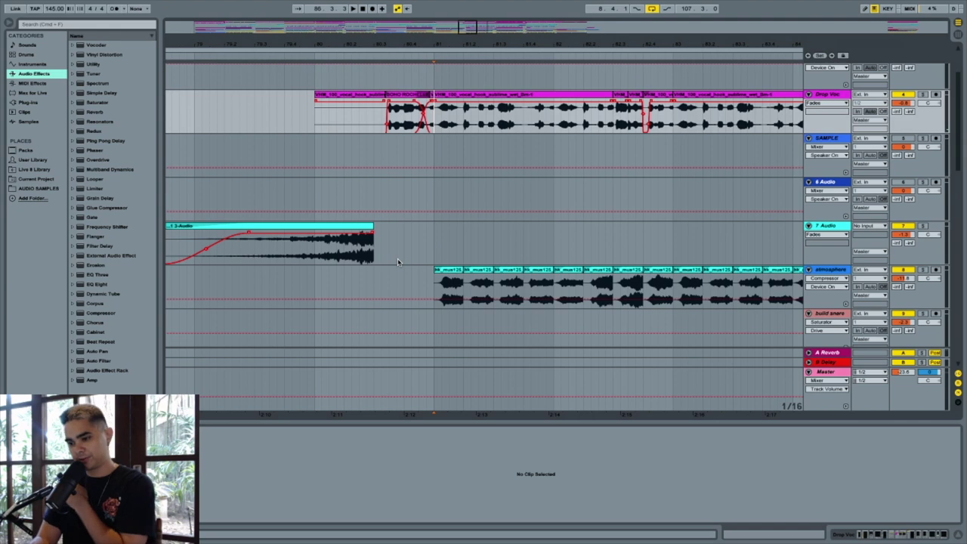
scroll(398, 258, up, 3)
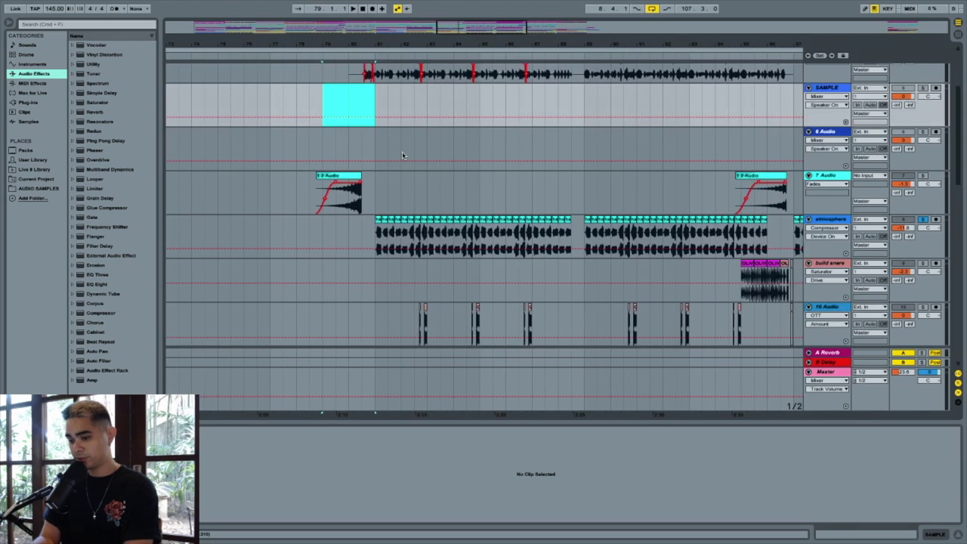
scroll(402, 152, up, 2)
scroll(402, 154, down, 1)
scroll(402, 155, right, 1)
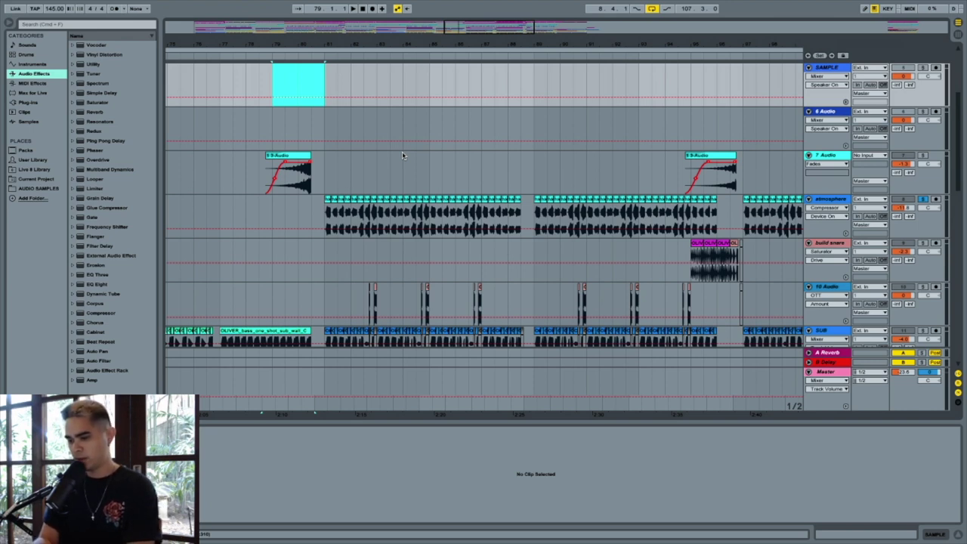
key(space)
scroll(636, 240, down, 3)
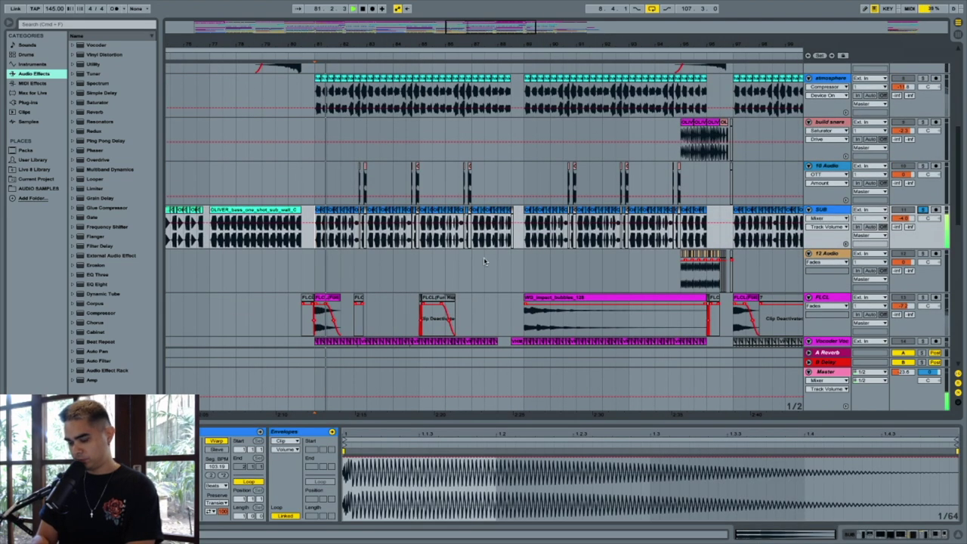
scroll(559, 238, down, 2)
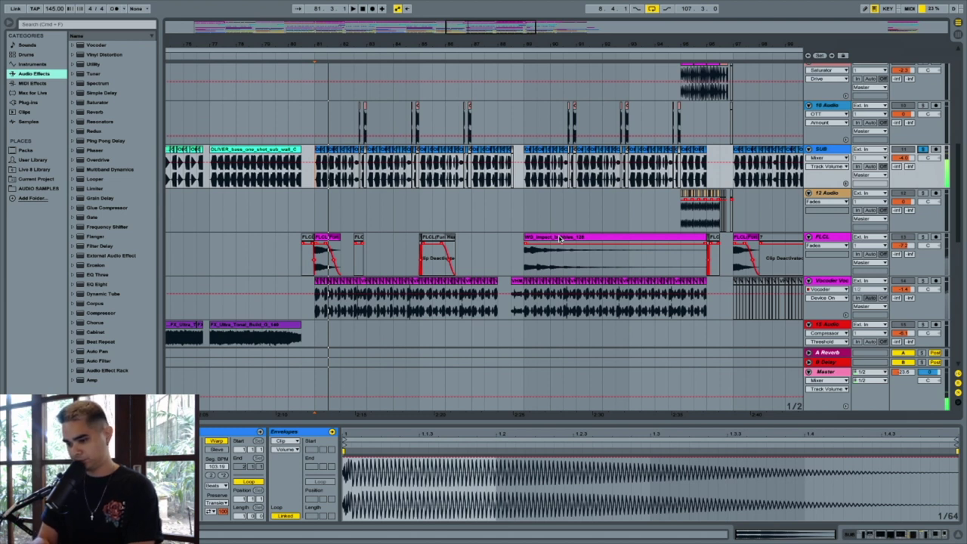
scroll(559, 239, down, 1)
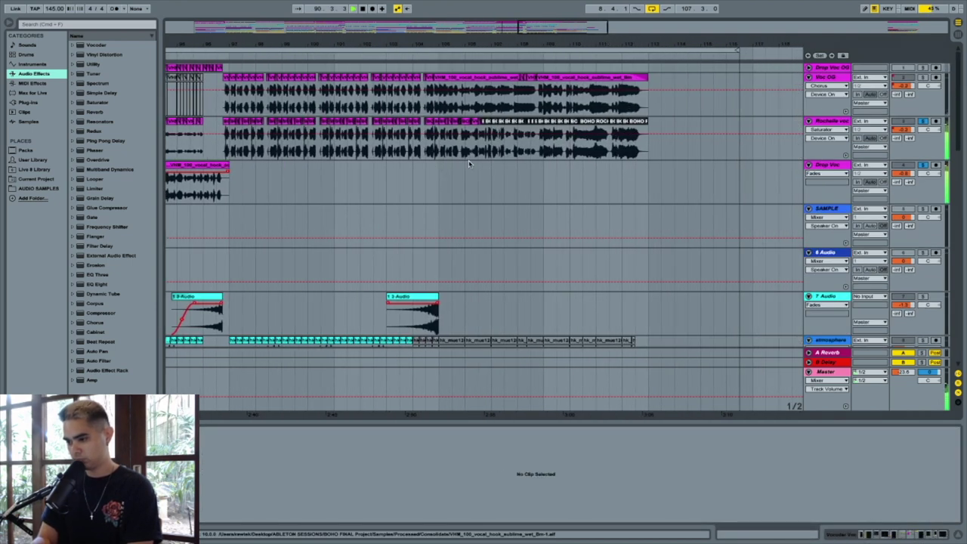
Step: Take the Rochelle voc and Drop Voc tracks out of solo while the second half of the drop plays
click(923, 121)
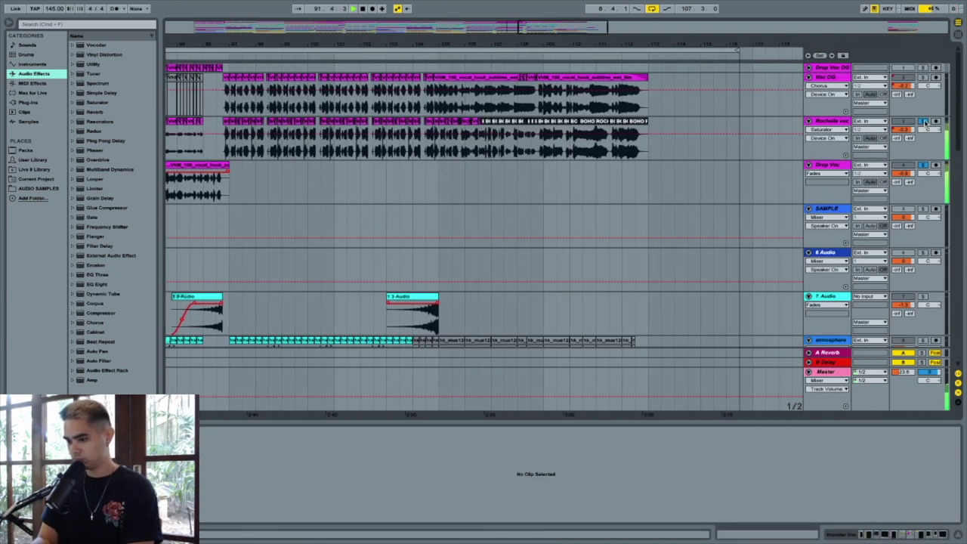
click(923, 121)
scroll(312, 147, left, 4)
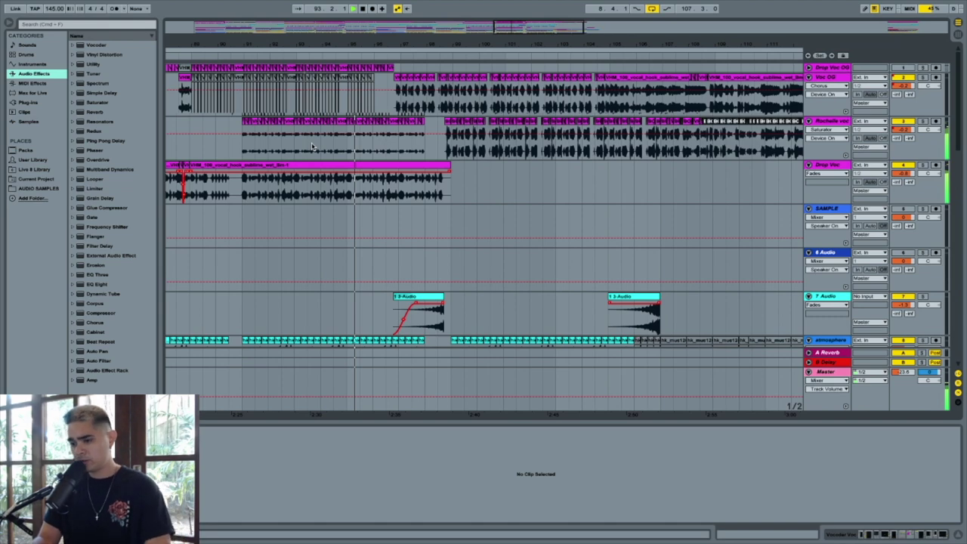
Step: Return to the original vocal hook clip on the SAMPLE track, solo that track and play from around bar 36
scroll(348, 148, down, 2)
scroll(349, 148, left, 15)
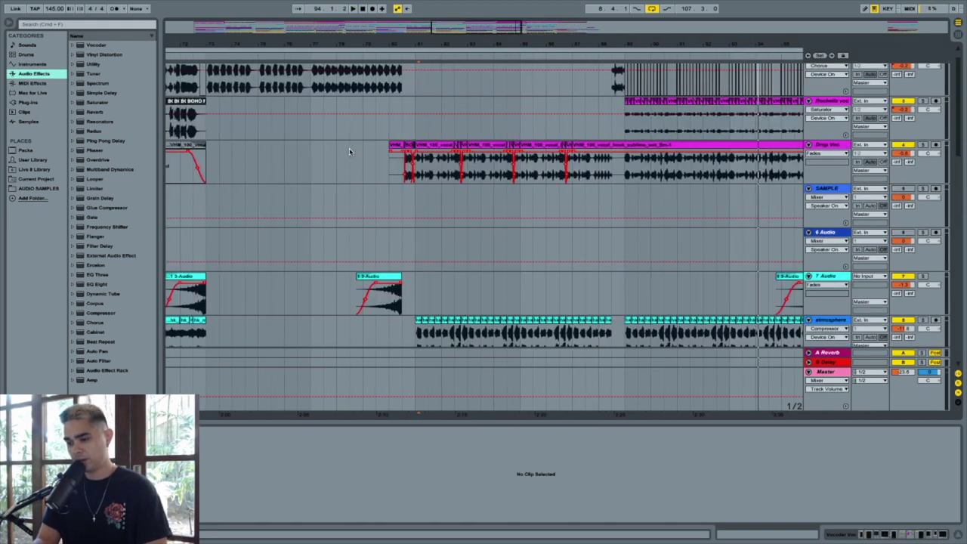
scroll(349, 148, down, 1)
scroll(349, 148, left, 10)
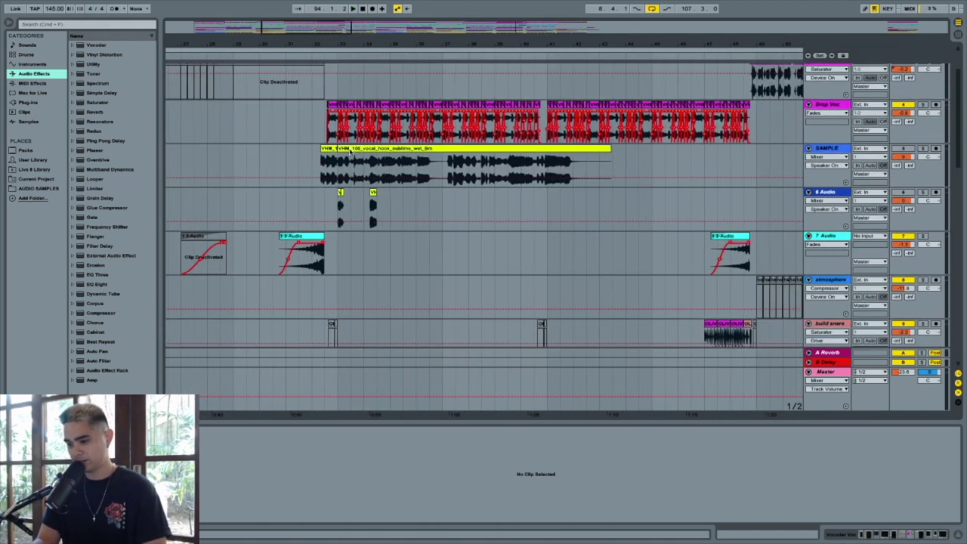
click(379, 161)
scroll(381, 160, up, 5)
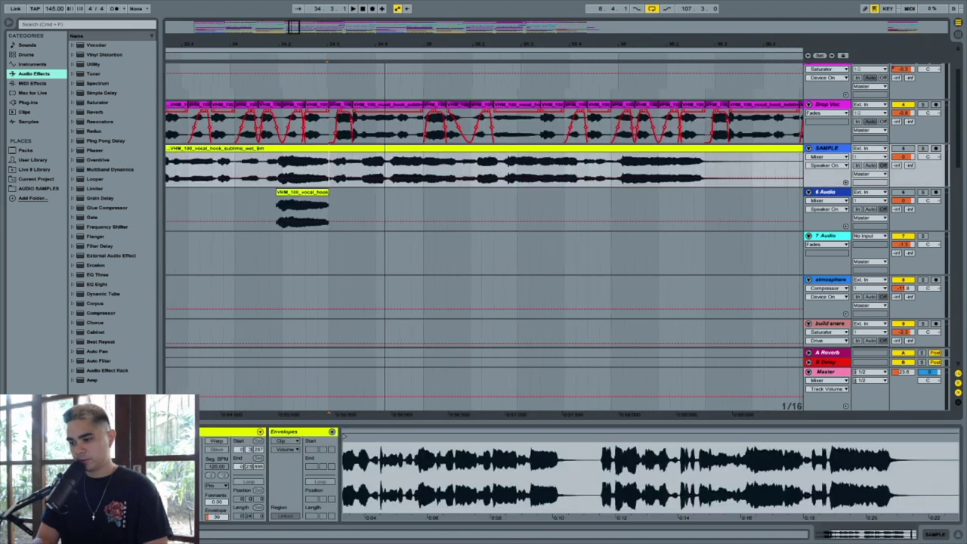
scroll(370, 132, right, 3)
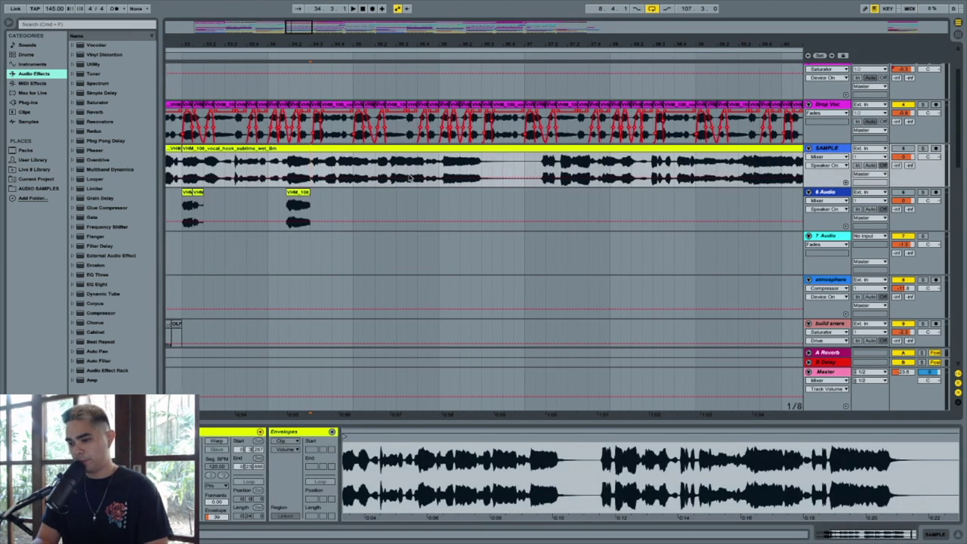
scroll(368, 171, right, 4)
click(922, 149)
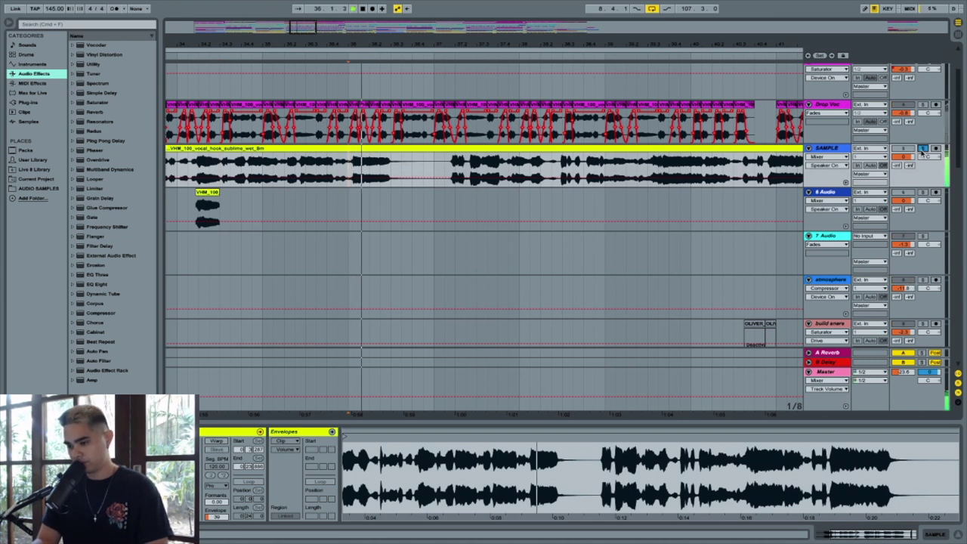
Step: Play the SAMPLE vocal hook from 37.2.3 and zoom in on that phrase
click(467, 171)
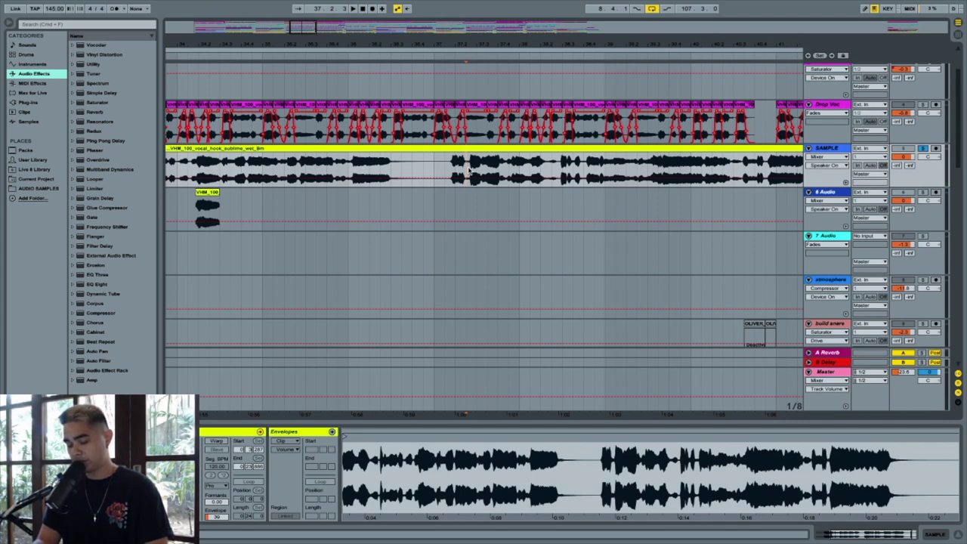
key(space)
key(space)
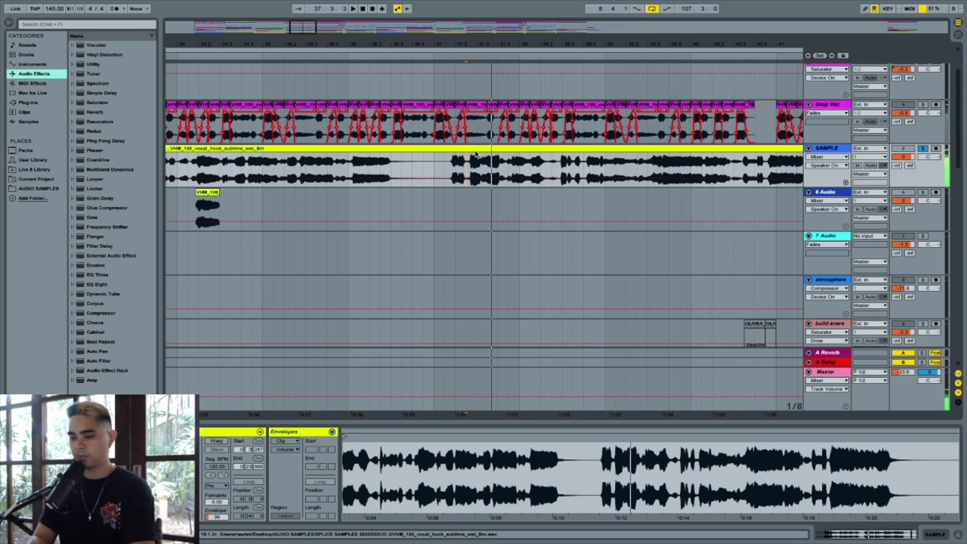
drag(468, 35, 423, 39)
key(space)
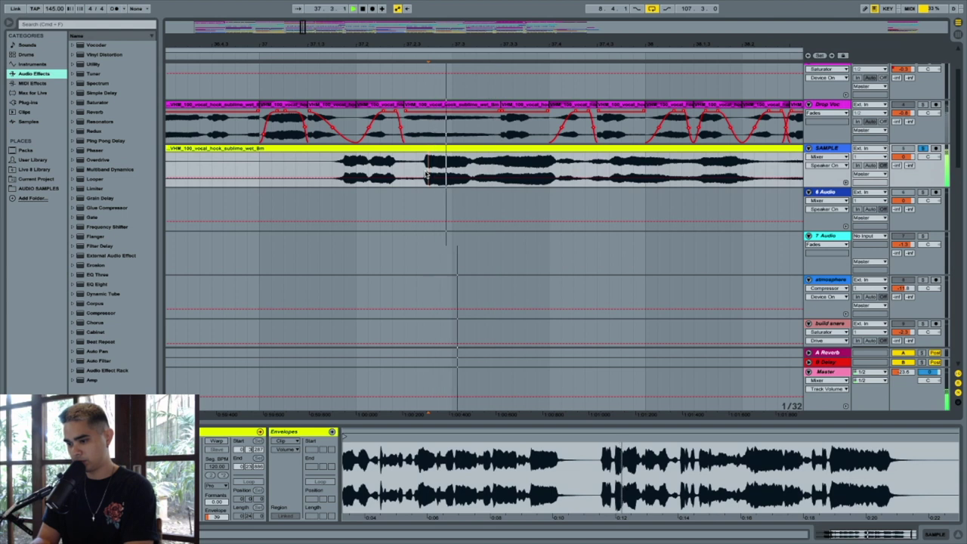
Step: Audition and highlight the vocal slices starting at 37.3.3 and 37.4.3 in the SAMPLE clip
click(501, 168)
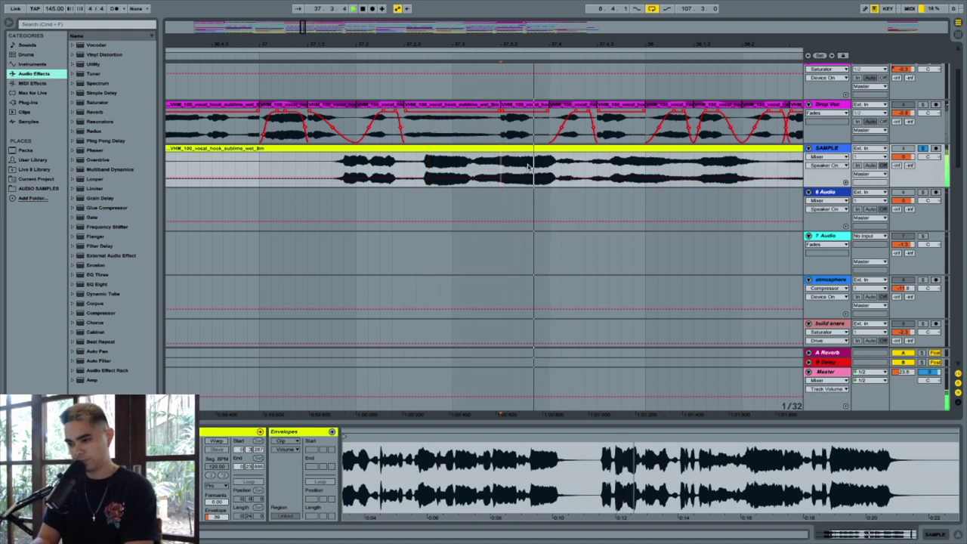
key(space)
shift+click(561, 172)
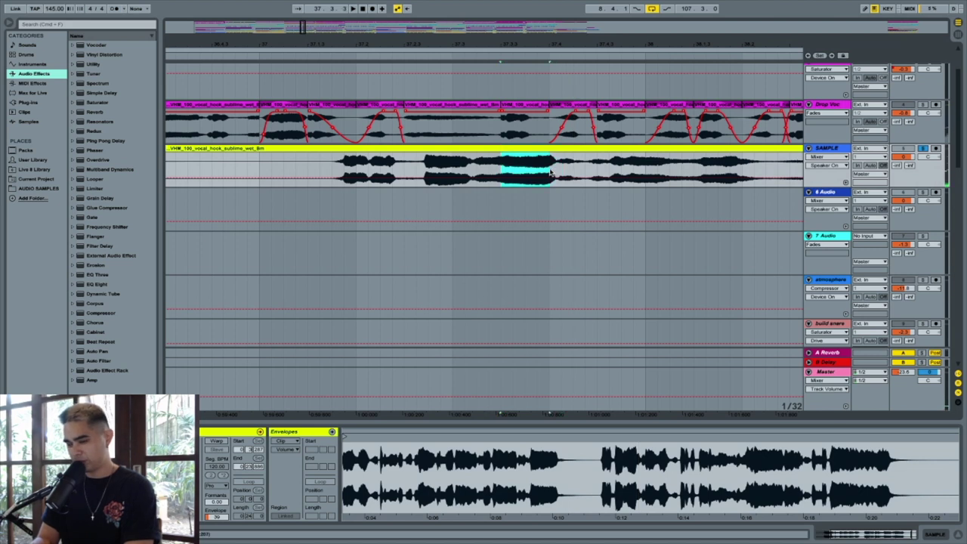
key(space)
click(609, 172)
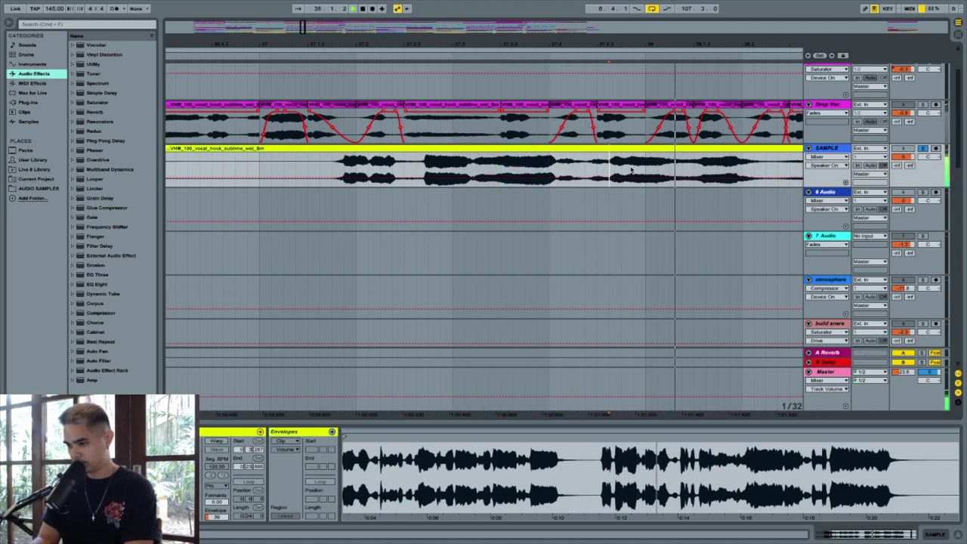
drag(608, 172, 690, 172)
key(space)
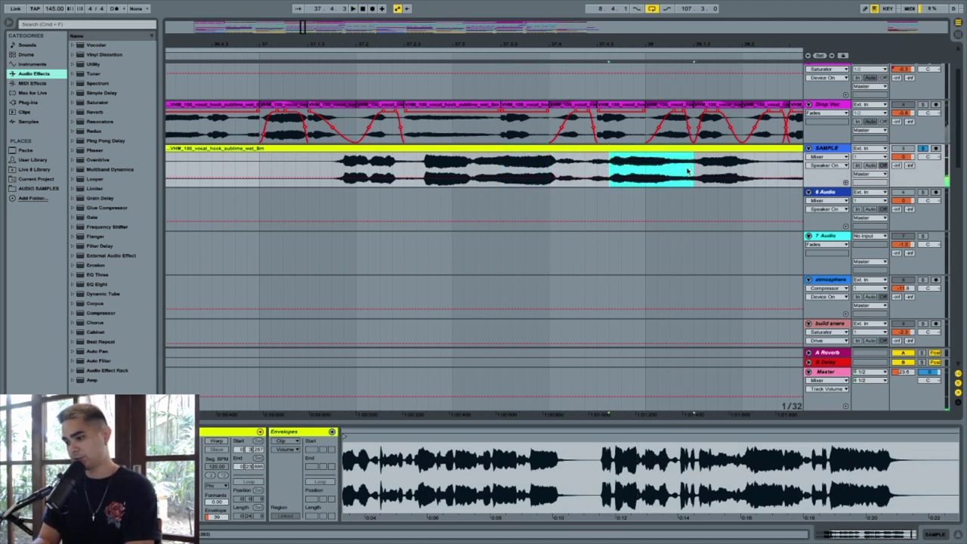
Step: Audition and highlight the short vocal slice starting at 38.1.3 in the SAMPLE clip
scroll(683, 171, right, 2)
click(616, 170)
key(space)
key(space)
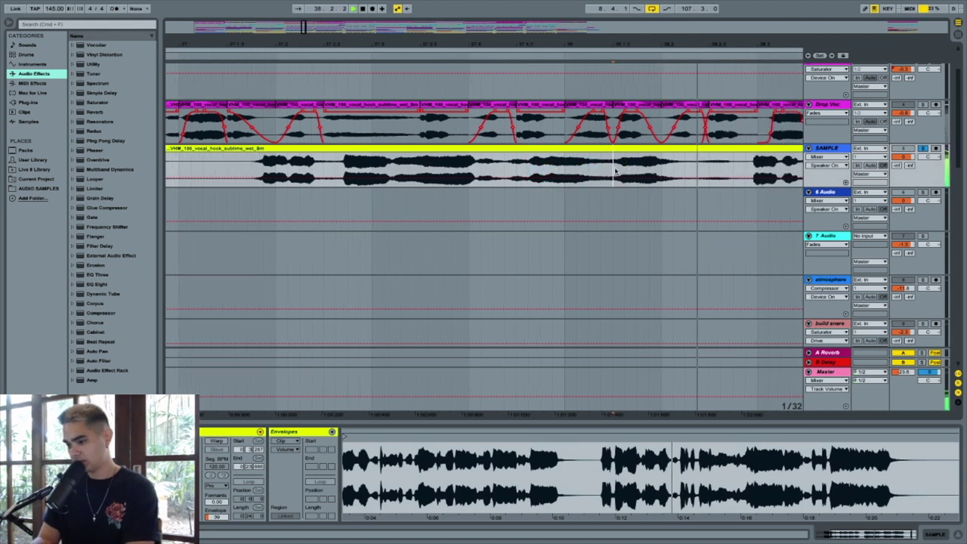
scroll(617, 170, right, 2)
drag(528, 170, 582, 170)
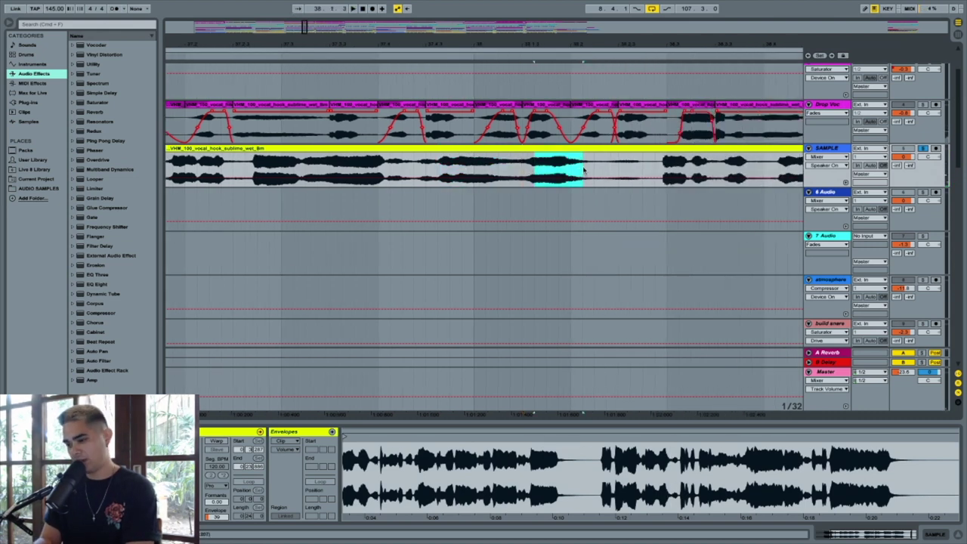
Step: Audition the next vocal phrase in the SAMPLE clip, highlighting it from 38.2.4 to 38.4 and playing it
scroll(582, 170, right, 2)
scroll(582, 171, right, 2)
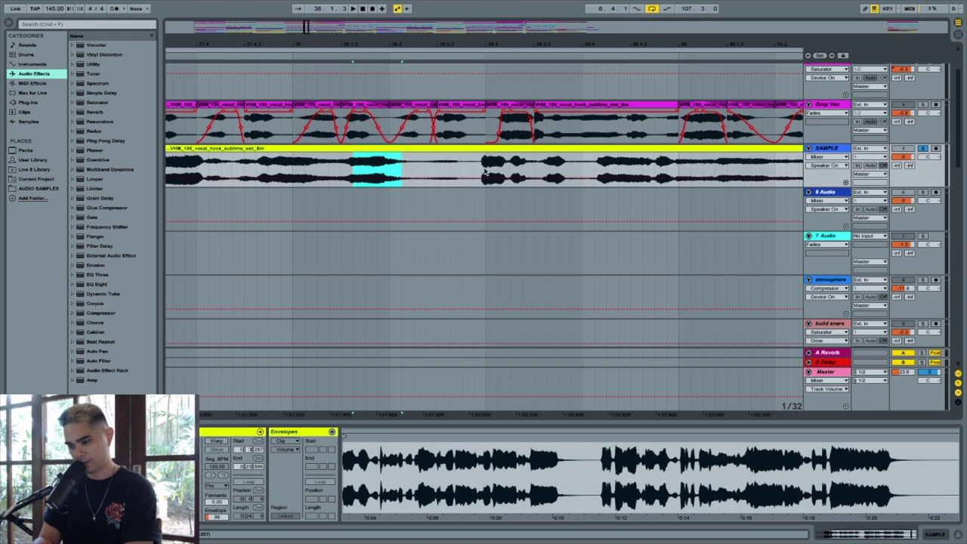
click(482, 171)
key(space)
scroll(531, 165, right, 2)
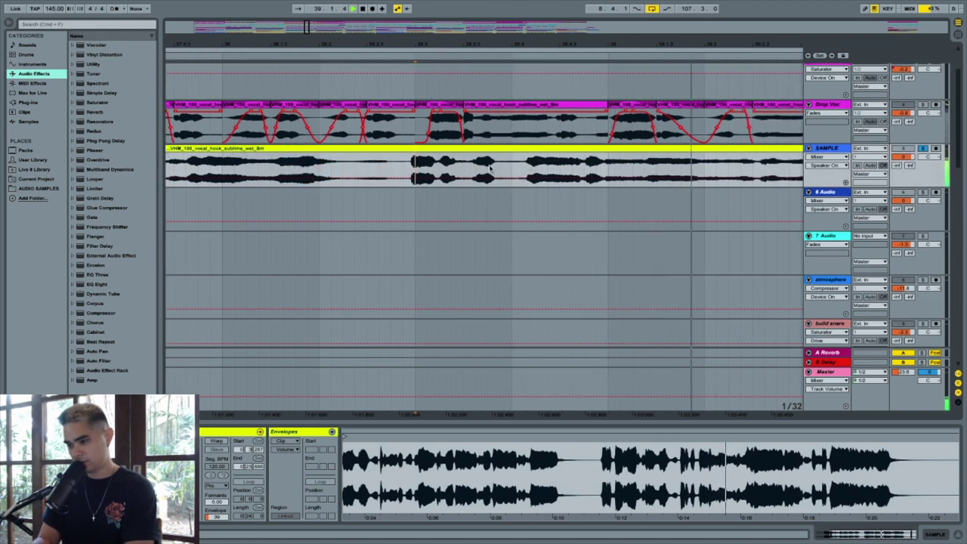
key(space)
key(space)
key(space)
mouse_move(415, 170)
mouse_down()
mouse_move(403, 171)
mouse_move(508, 169)
mouse_up()
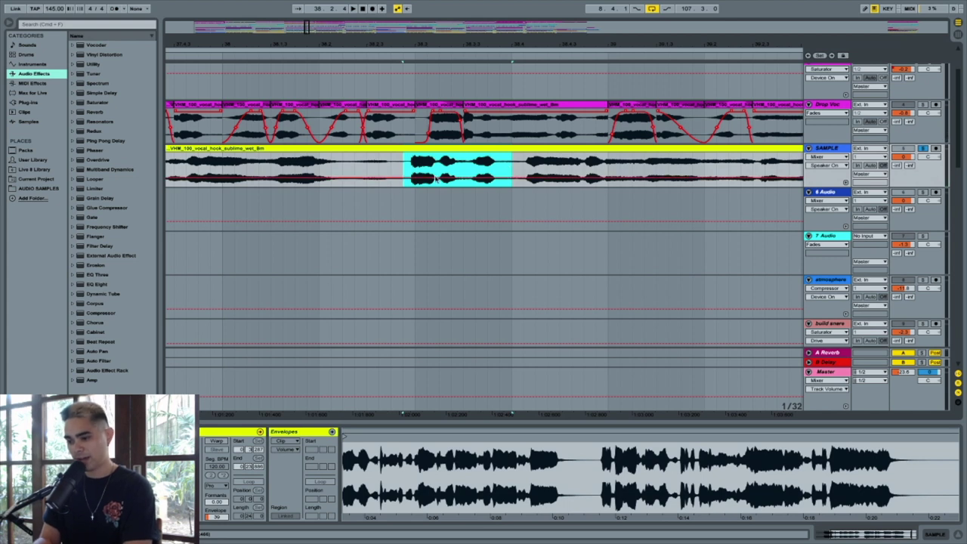
key(space)
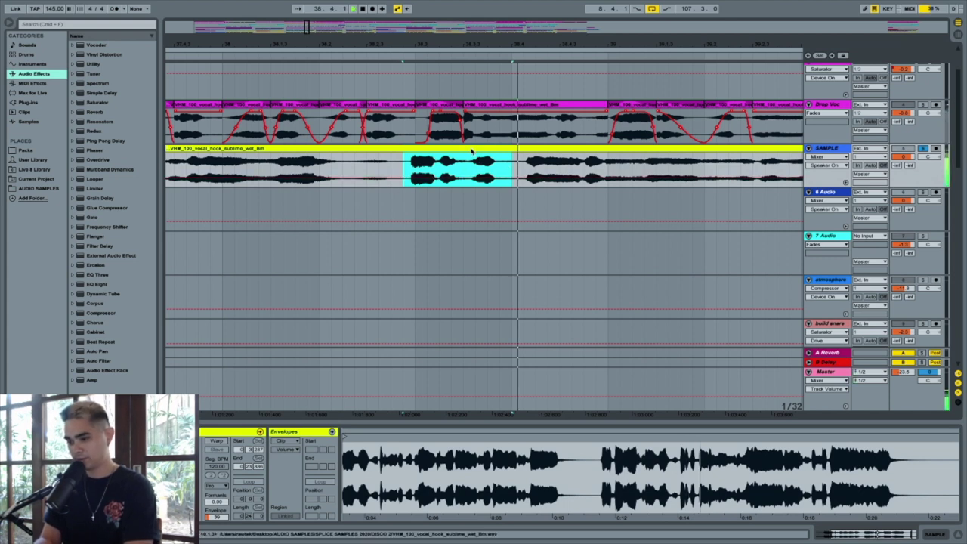
Step: Audition the SAMPLE vocal hook from 38.3.3
click(464, 165)
key(space)
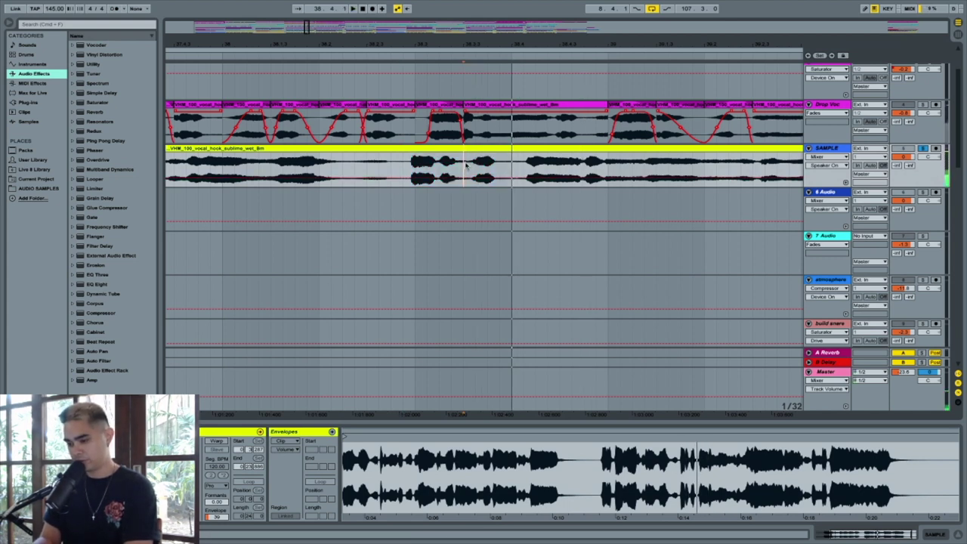
Step: Solo the Drop Voc track and play its chops from 37.4
scroll(464, 164, left, 5)
click(478, 140)
key(space)
click(922, 105)
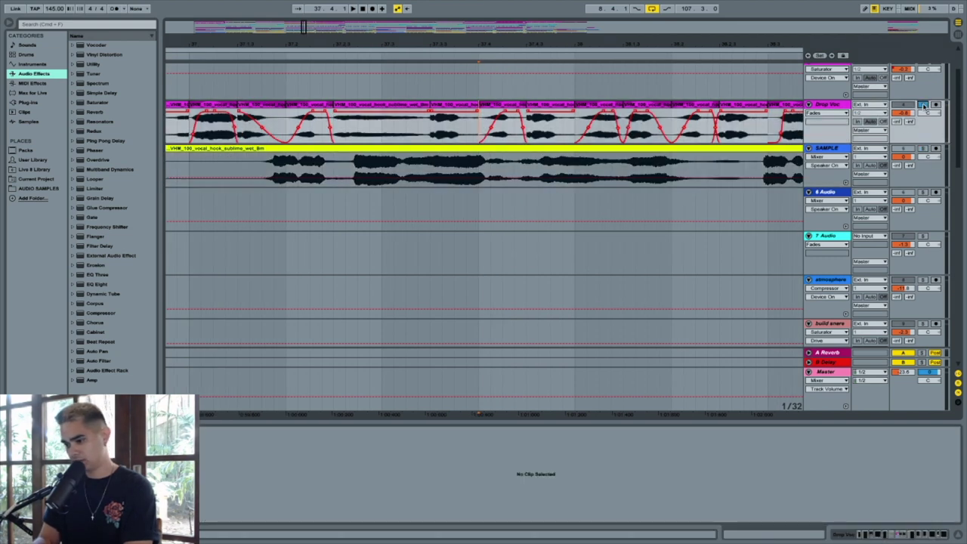
key(space)
Step: Highlight the two Drop Voc chops between 37.4 and 38 and play on from them
click(532, 104)
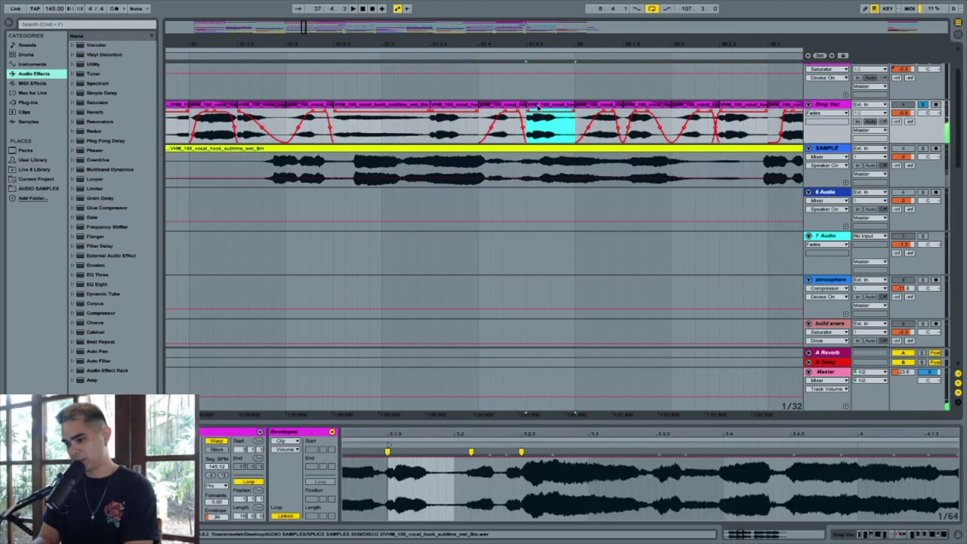
drag(480, 139, 572, 141)
key(space)
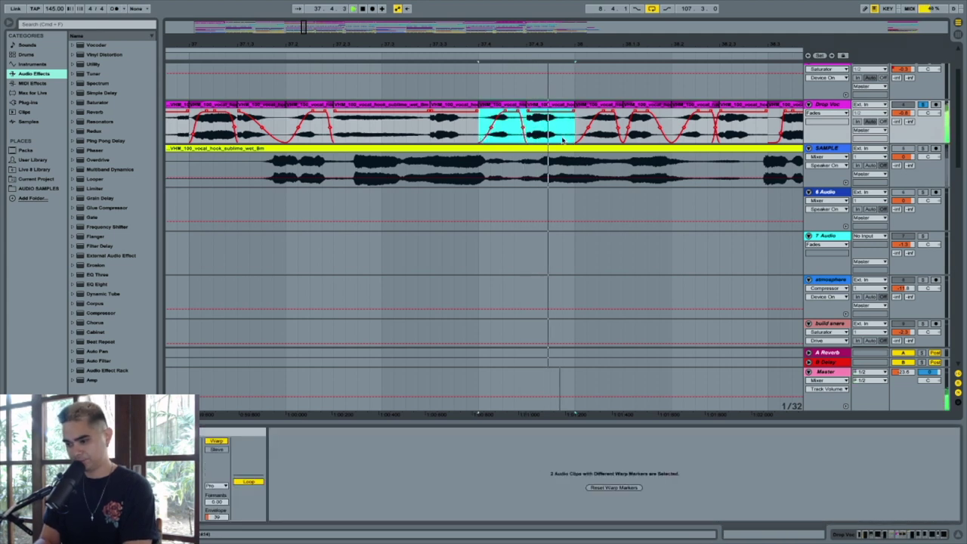
scroll(657, 134, up, 3)
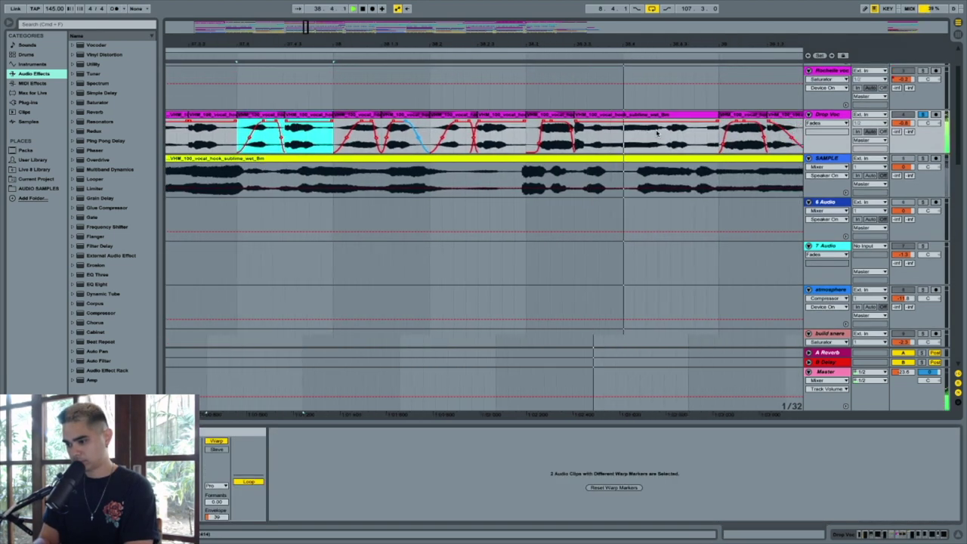
scroll(656, 132, left, 4)
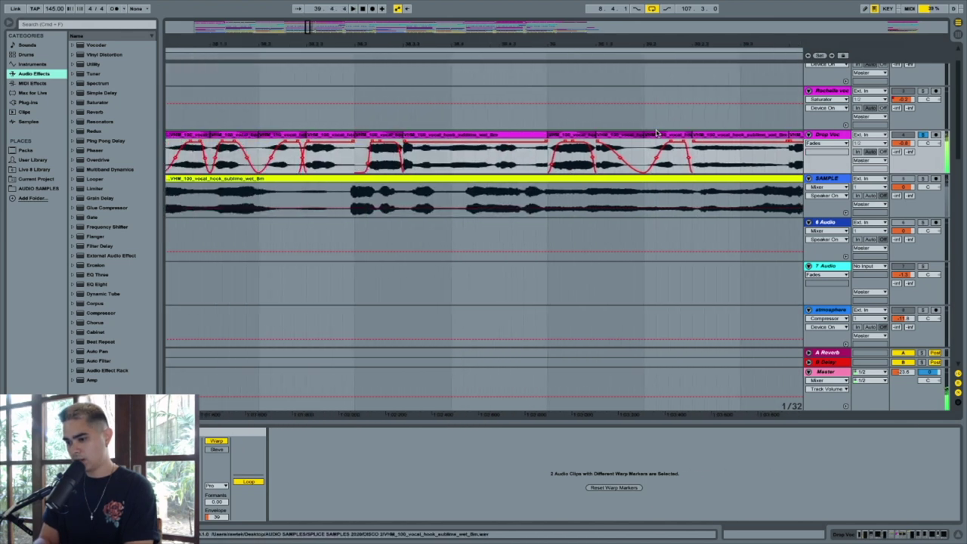
Step: Select the long Drop Voc chop starting at 38.3.3 and play it on its own
click(431, 135)
key(space)
click(487, 136)
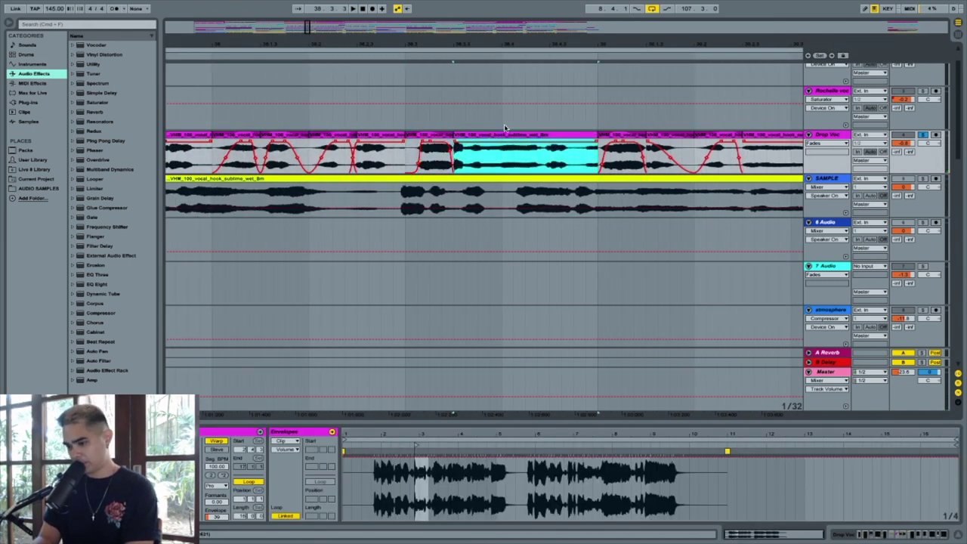
key(space)
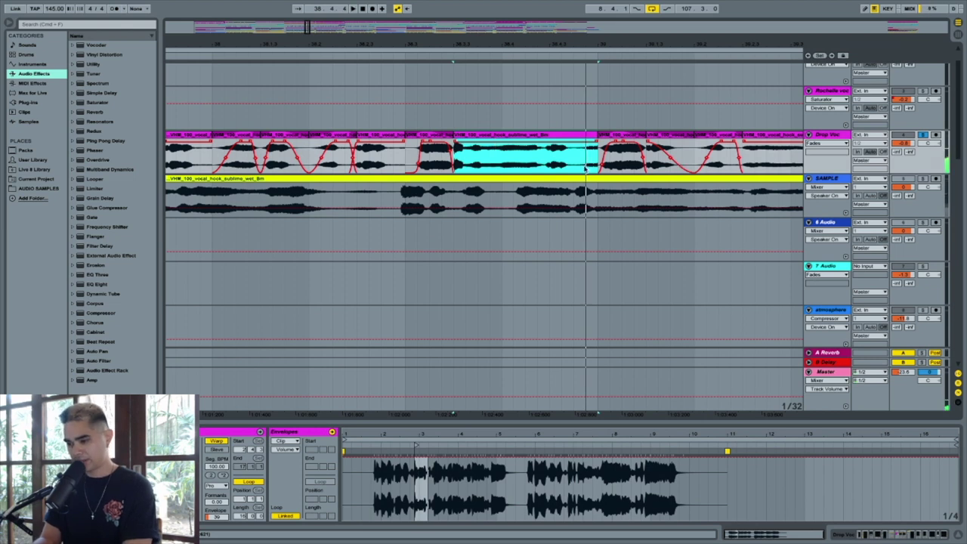
scroll(584, 169, down, 1)
scroll(584, 169, left, 1)
scroll(584, 168, right, 2)
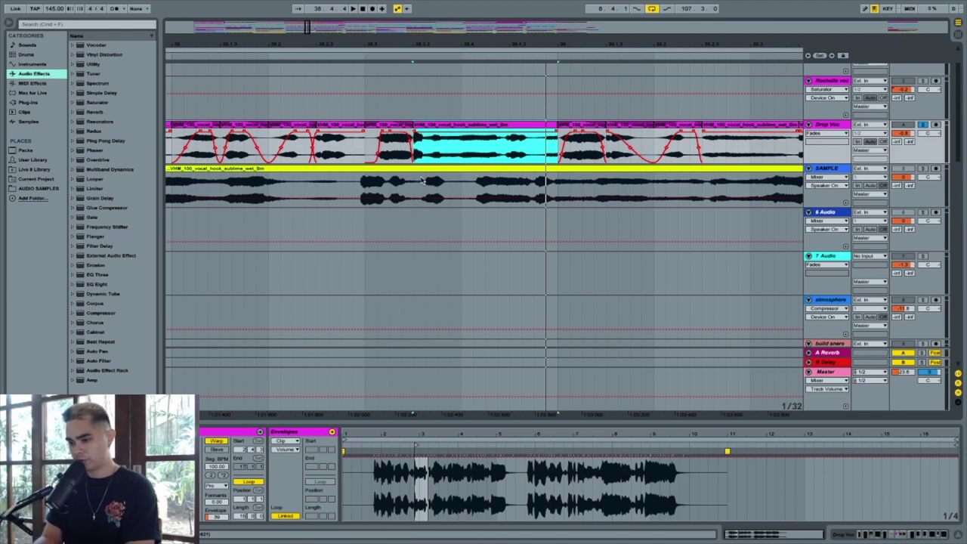
Step: Play the Drop Voc chops from 38.3 on into bar 40
click(368, 160)
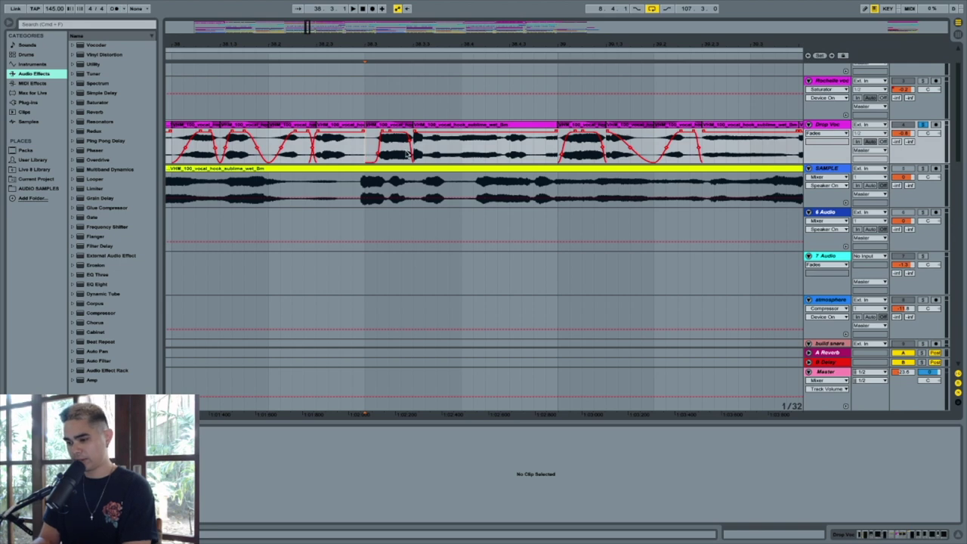
key(space)
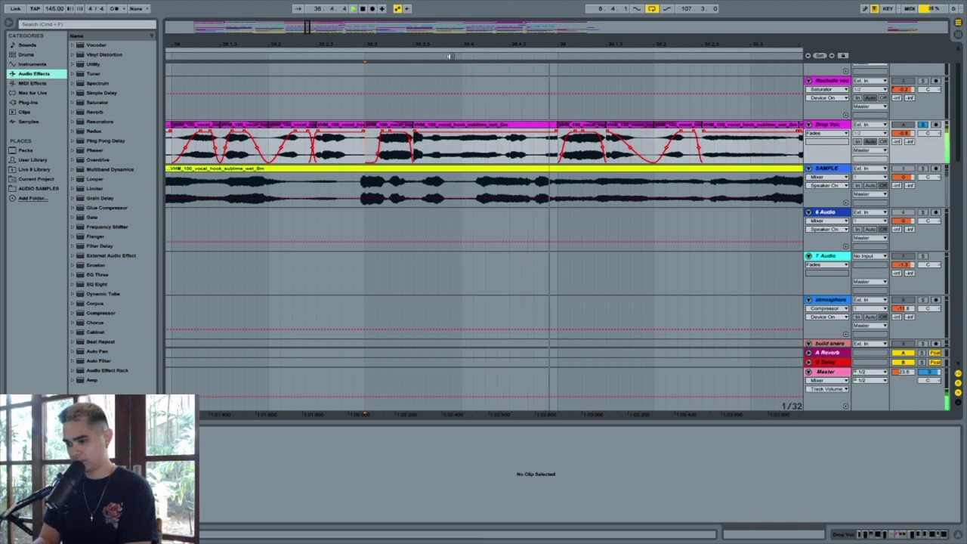
drag(518, 44, 385, 15)
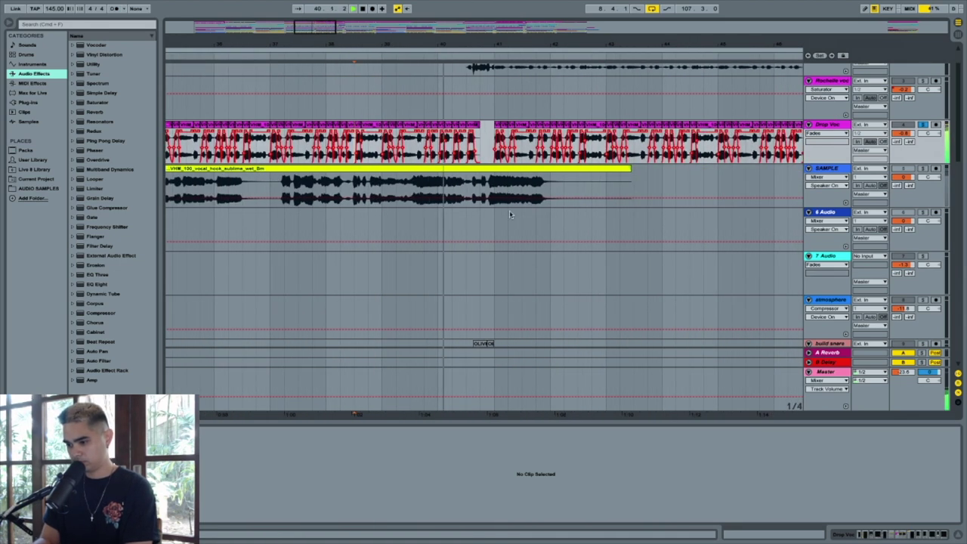
key(space)
Step: Play the full Drop Voc chop sequence from bar 33
scroll(506, 159, left, 5)
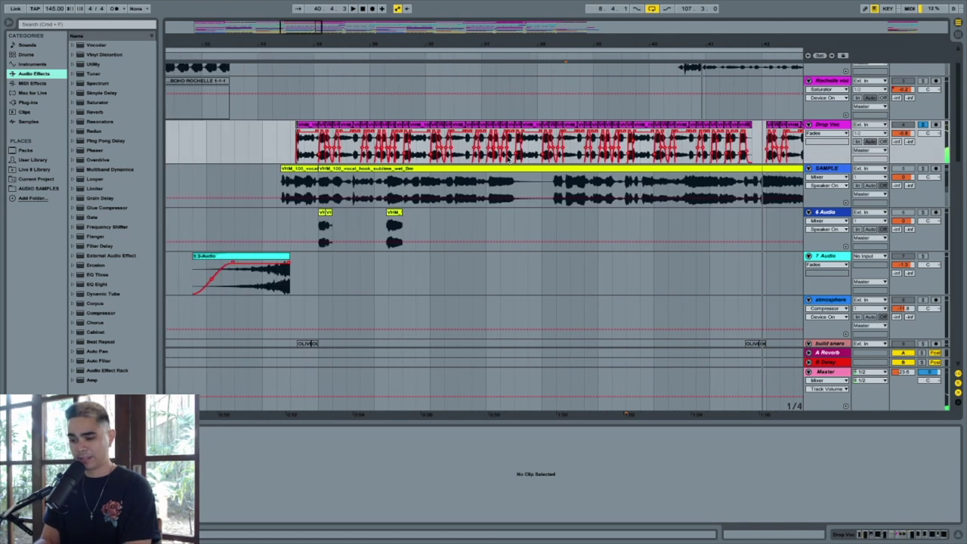
click(320, 160)
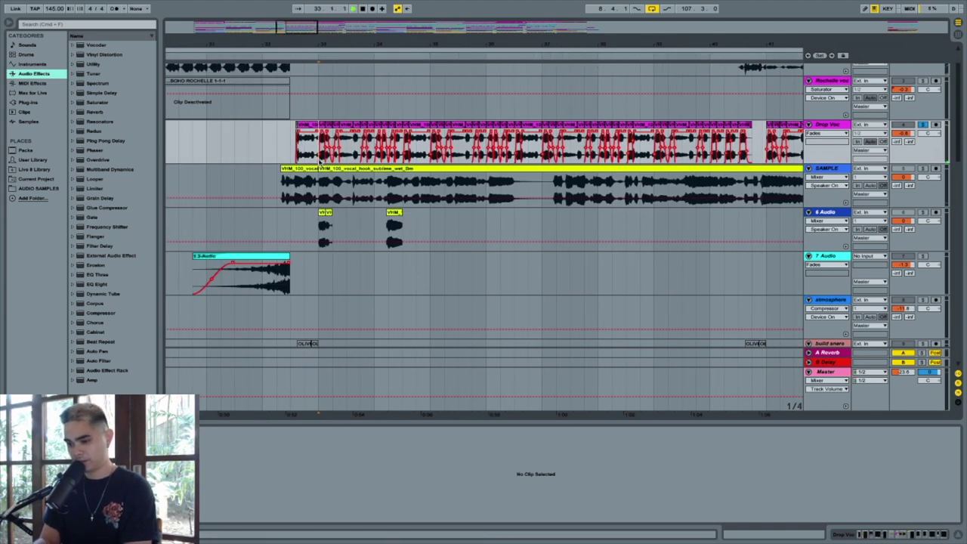
key(space)
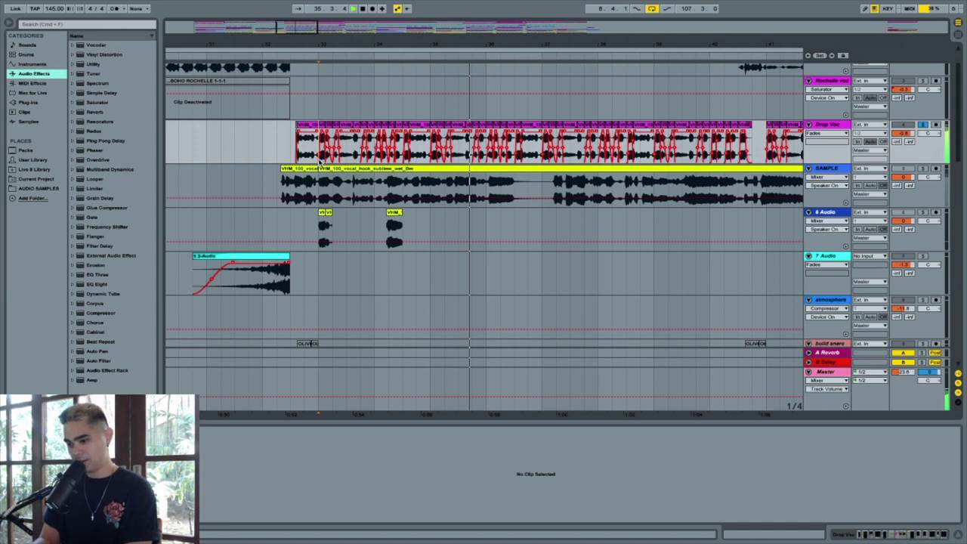
scroll(320, 162, right, 12)
key(space)
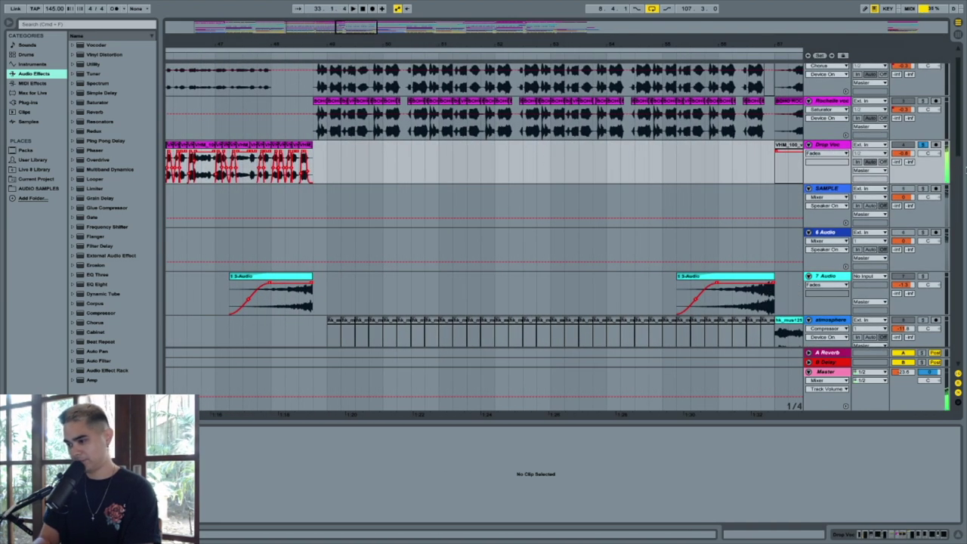
scroll(507, 202, right, 10)
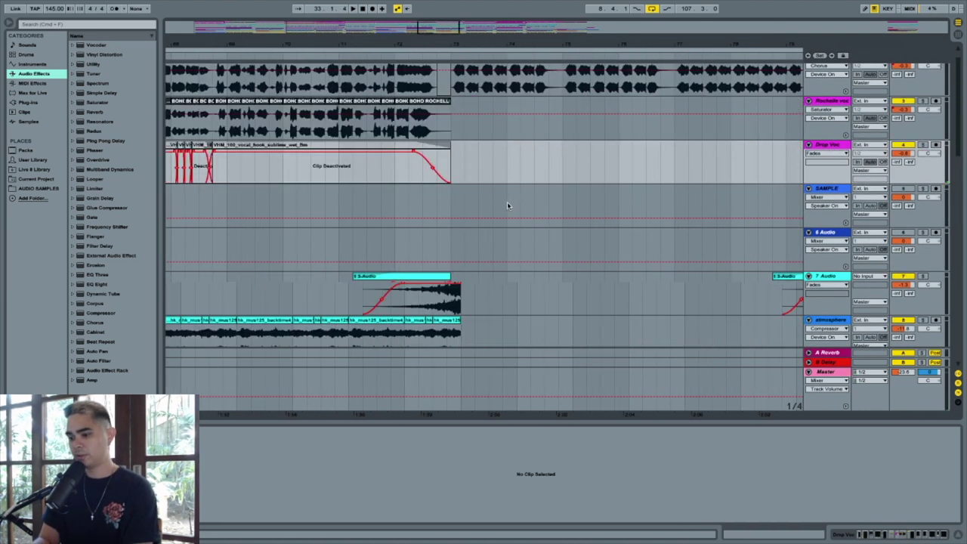
scroll(506, 202, right, 10)
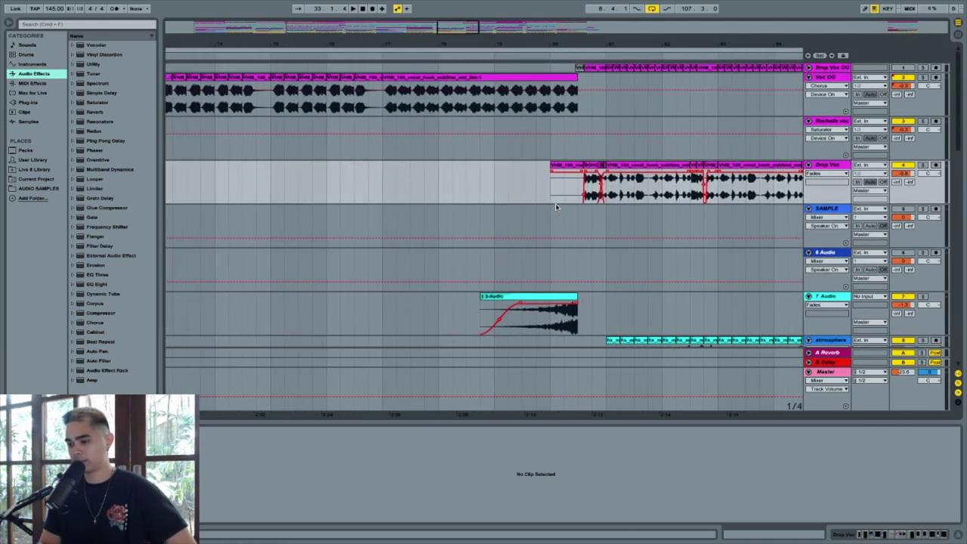
scroll(555, 203, left, 15)
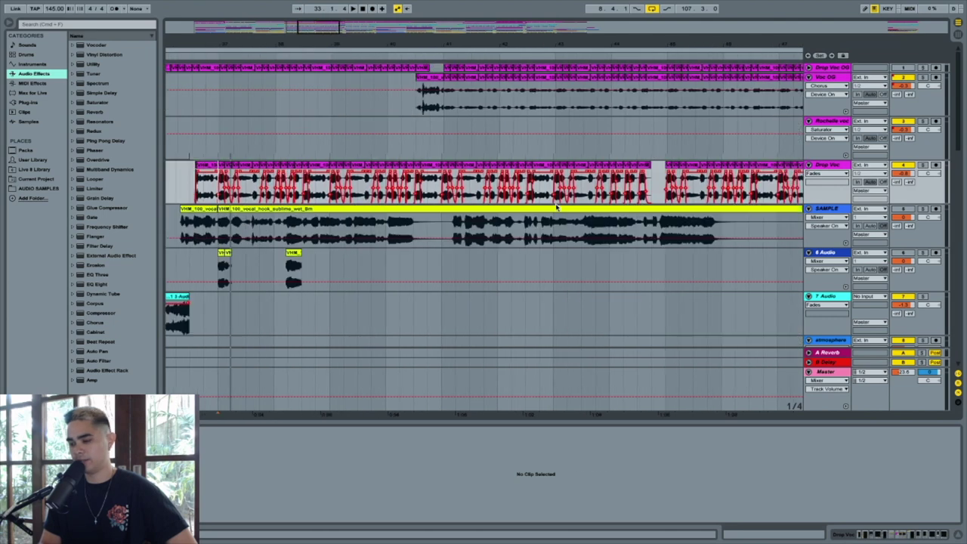
scroll(555, 203, left, 10)
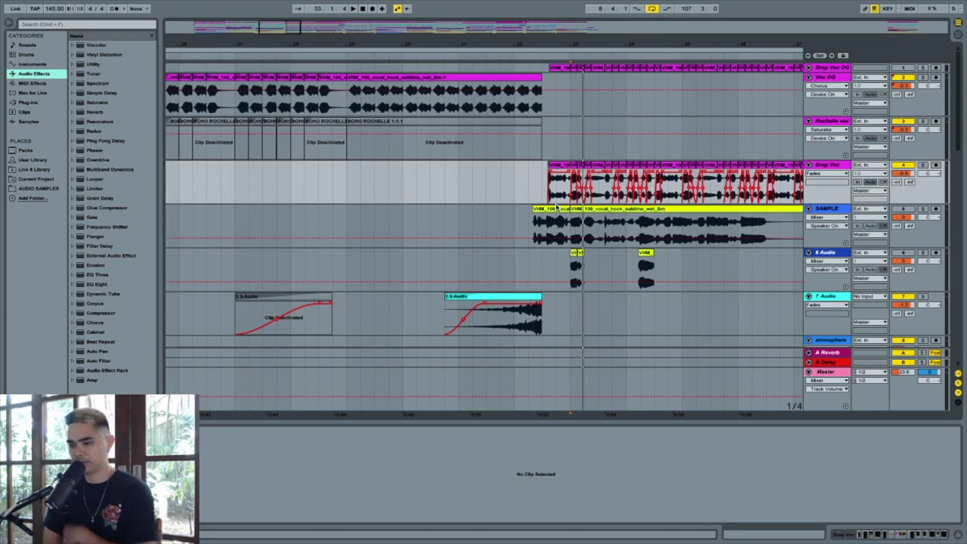
Step: Solo the SAMPLE track with its vocal hook clip extended back to bar 32, and highlight the opening phrase from 32.2.1
scroll(537, 197, right, 4)
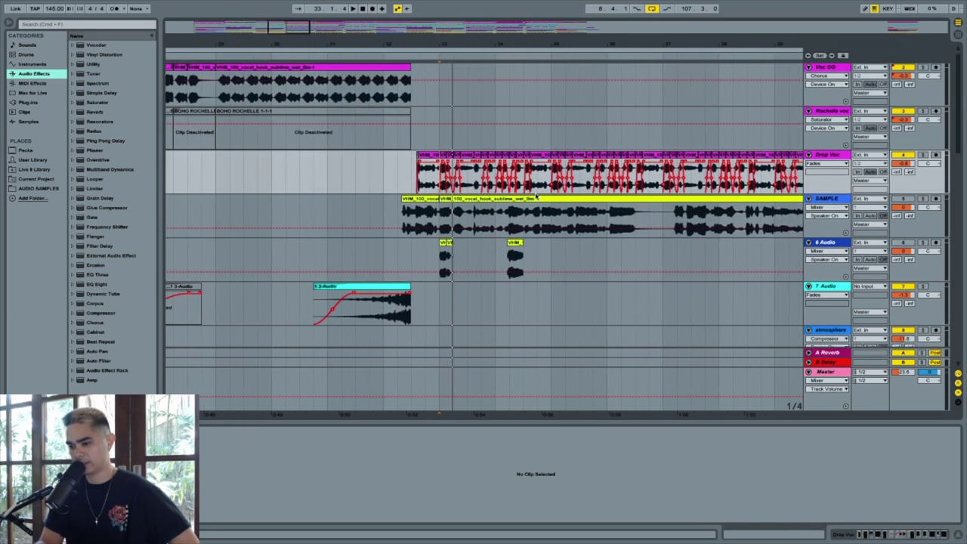
click(537, 197)
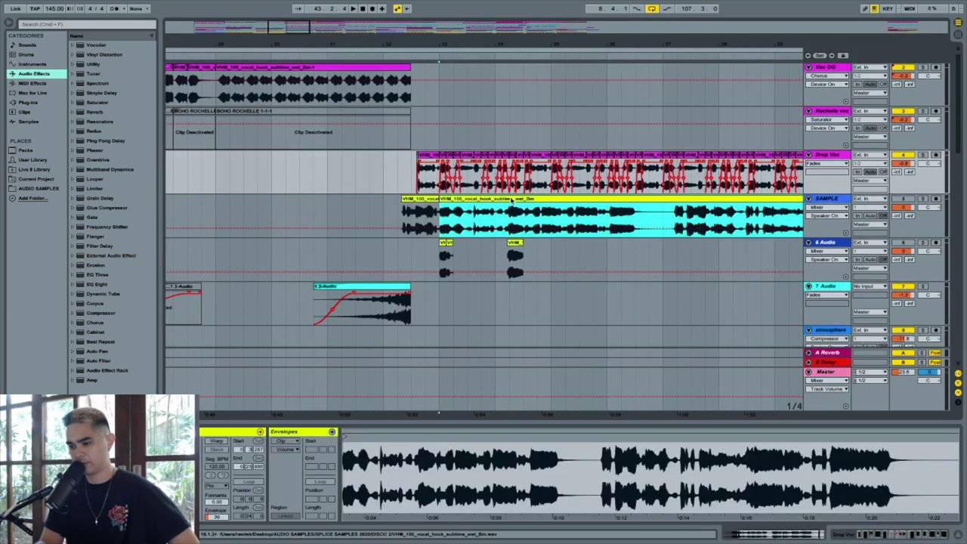
click(923, 198)
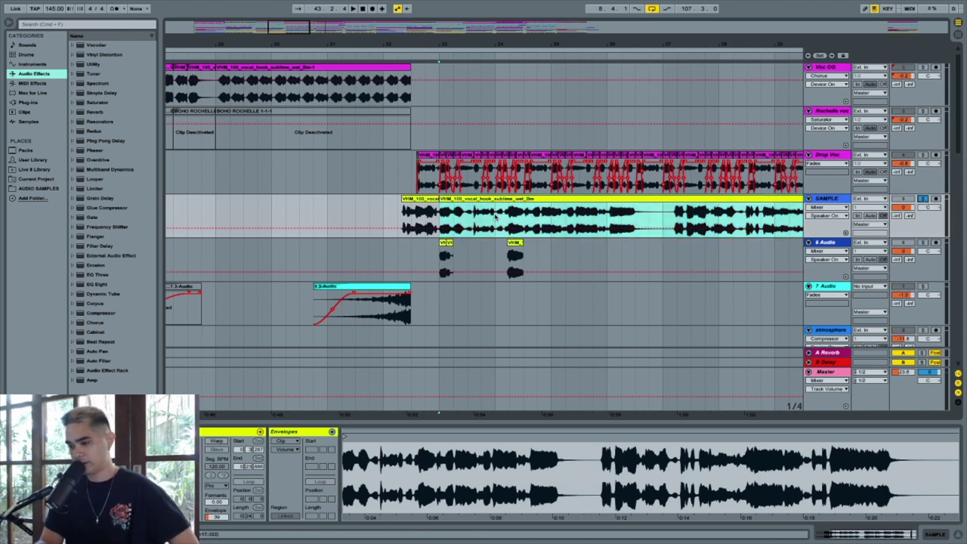
drag(440, 199, 639, 215)
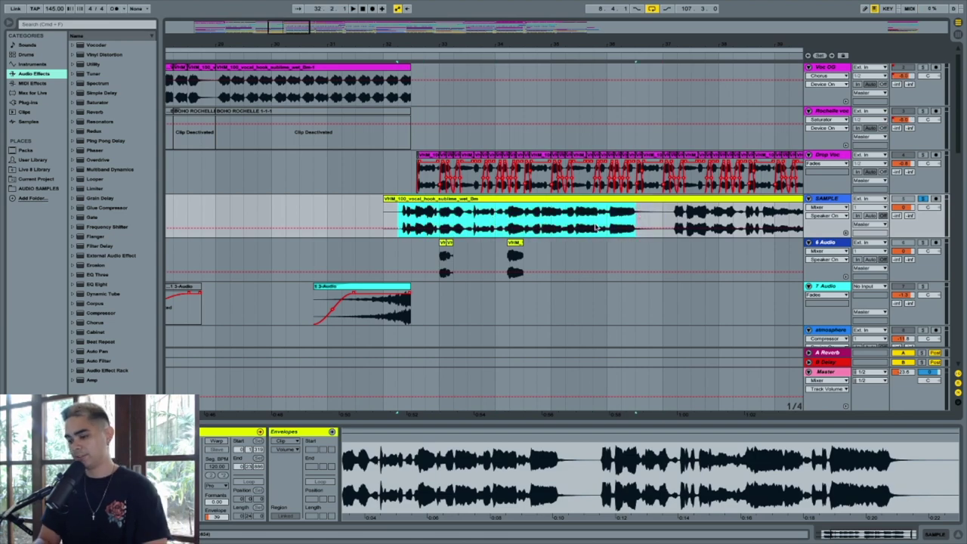